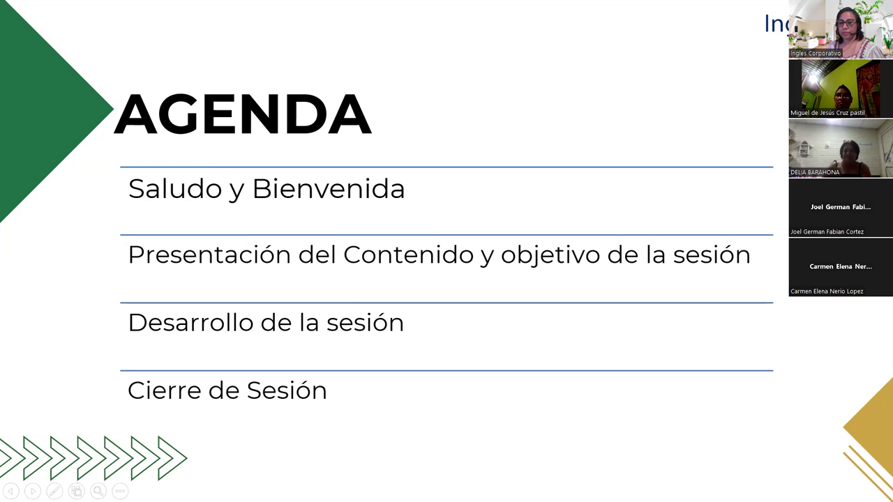
Advance the slideshow from Agenda through Contenido and Objetivo to the Gráficos Dinámicos definition slide.
key("Right")
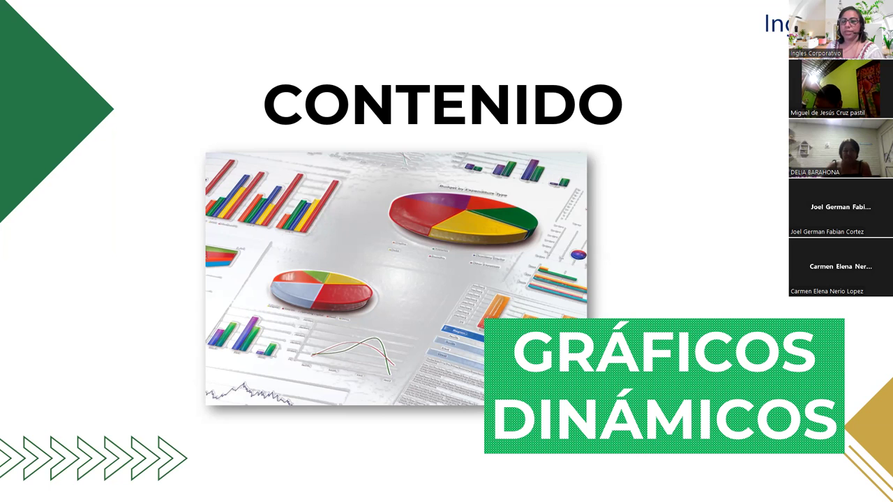
key("Right")
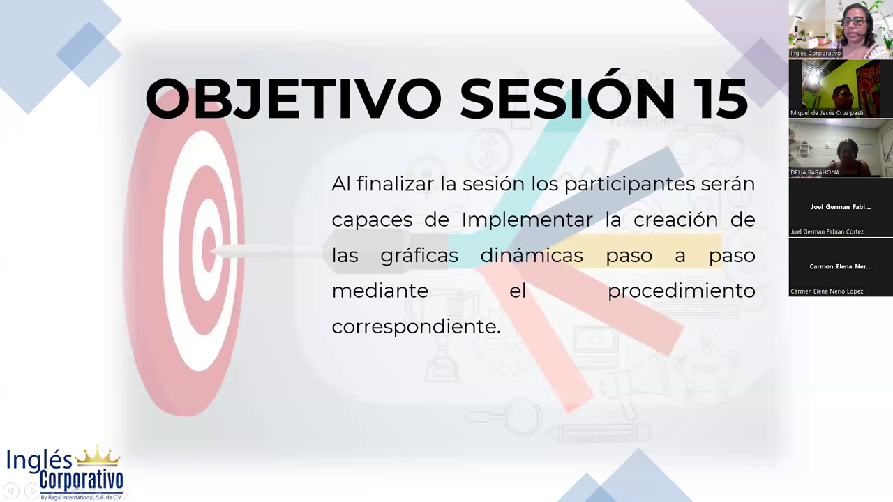
key("Right")
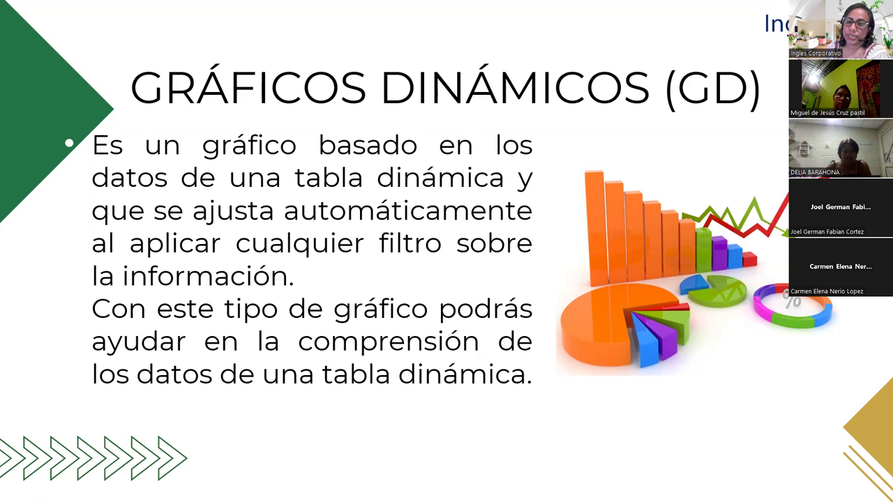
Advance to the PASOS PARA CREAR EL GD slide listing the pivot chart creation steps.
key("Right")
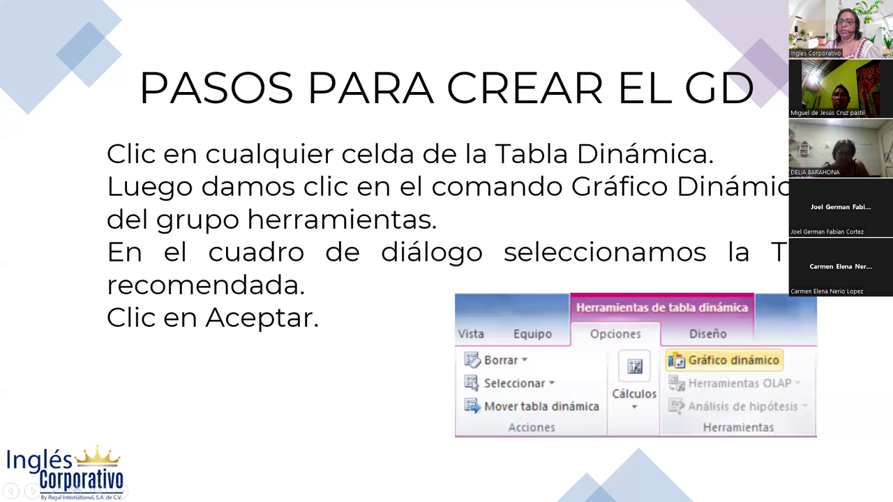
Move past the steps slide to continue to the Práctica Sesión 15 workbook.
key("Right")
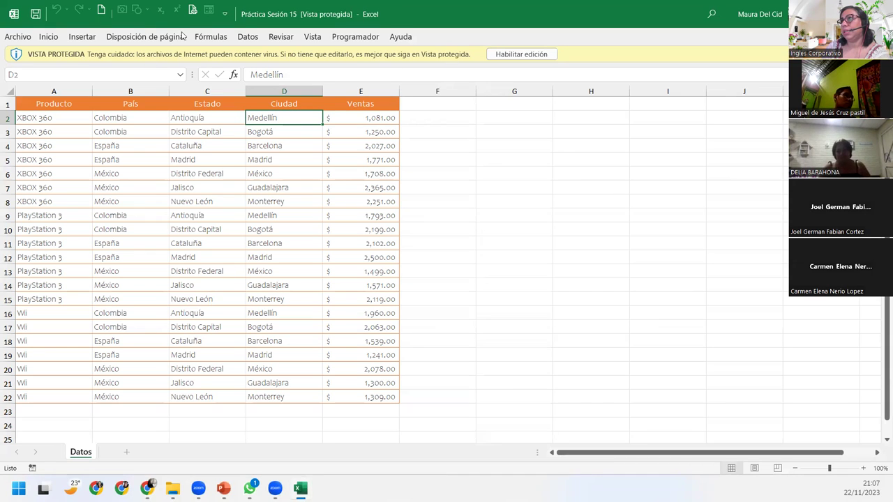
Enable editing on the workbook and review the Producto, País, Estado, Ciudad and Ventas columns.
left_click(534, 55)
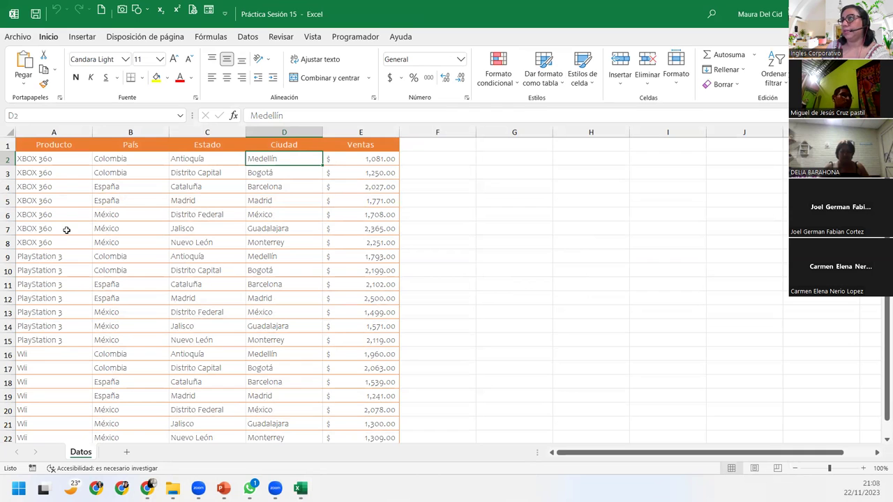
left_click(60, 176)
scroll(59, 175, "down", 4)
scroll(60, 175, "up", 4)
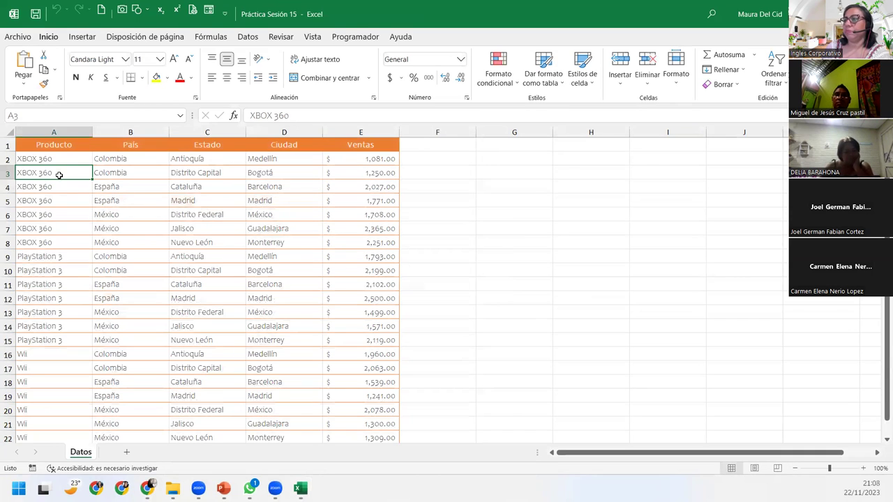
left_click(60, 131)
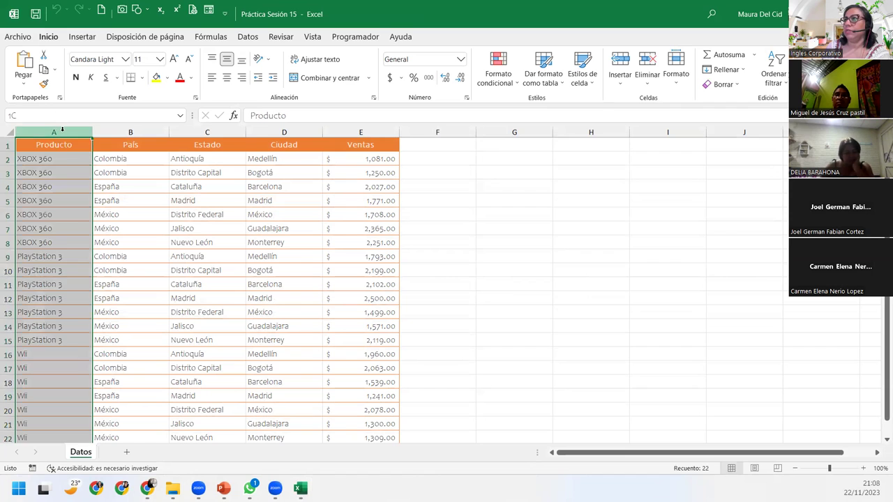
left_click(122, 133)
left_click(214, 132)
left_click(284, 132)
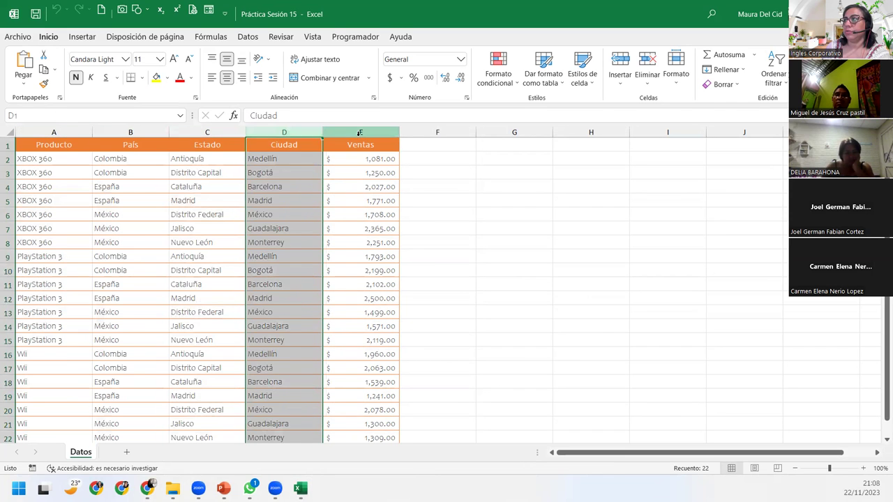
left_click(359, 133)
left_click(43, 190)
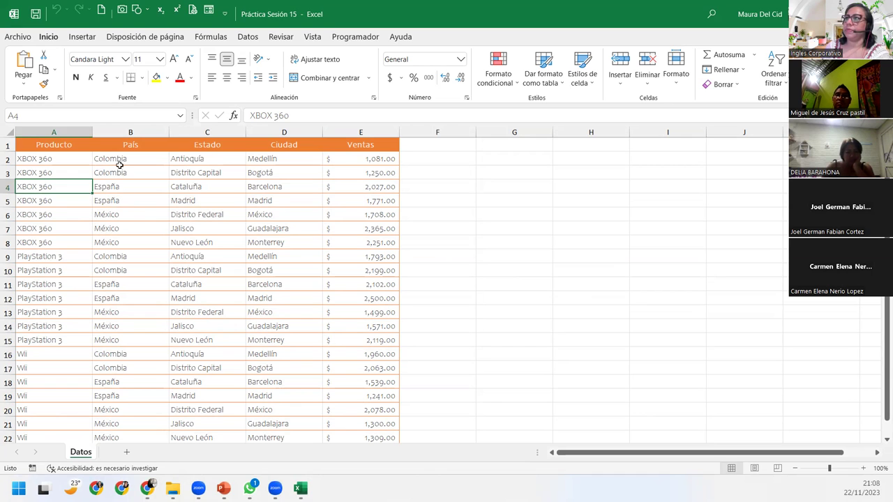
Review the product entries in column A and the Ventas total, then select cell A2.
left_click(60, 146)
left_click(58, 187)
left_click(54, 228)
left_click(45, 270)
left_click(41, 325)
left_click(44, 395)
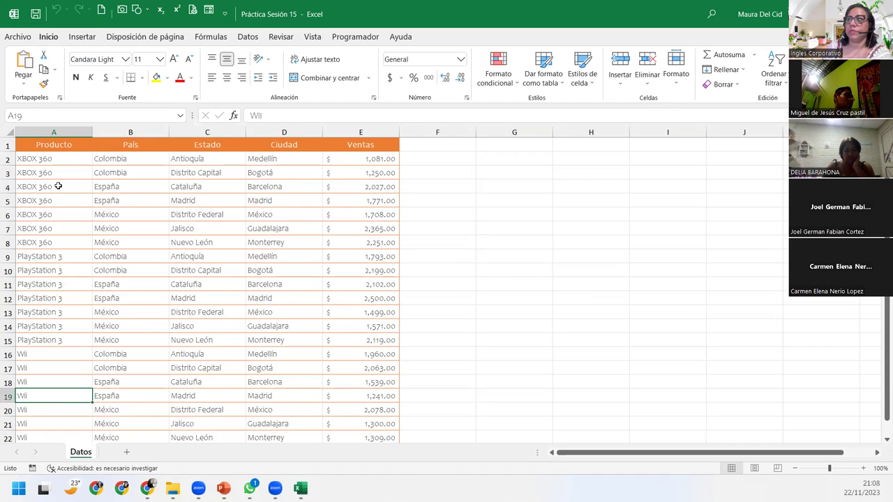
left_click(356, 131)
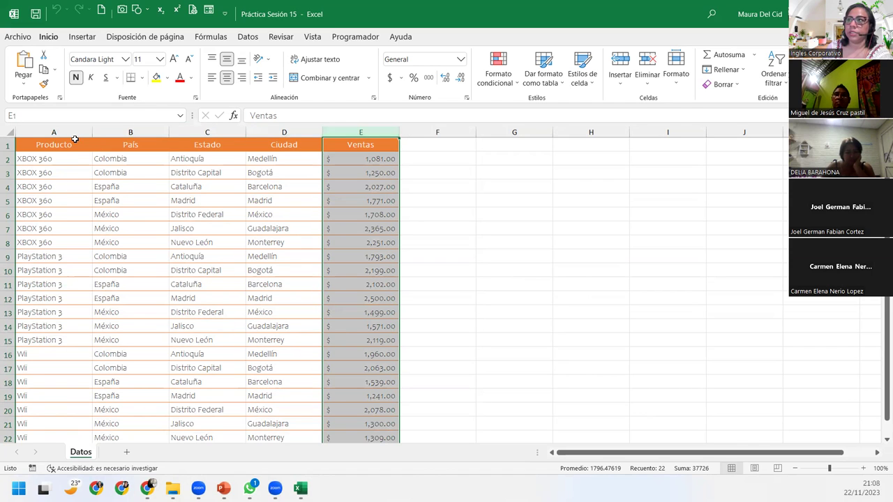
left_click(55, 162)
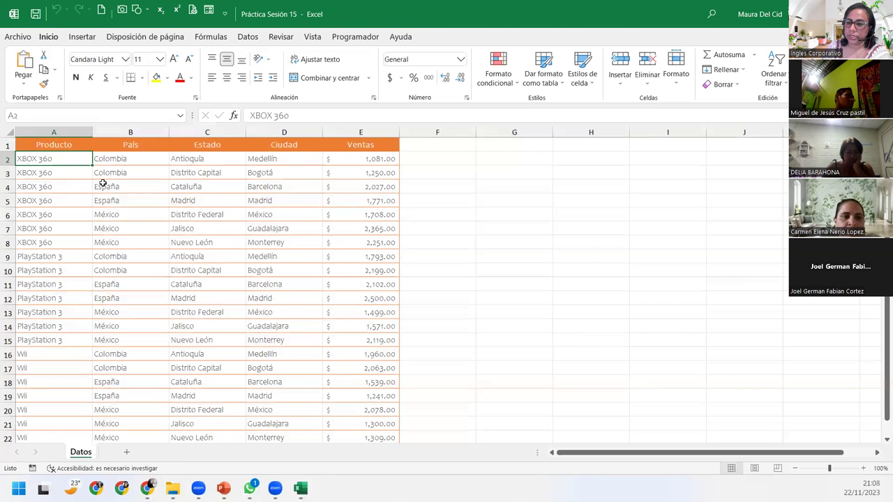
Insert a pivot table from range Datos!$A$1:$E$22 onto a new worksheet.
left_click(82, 36)
left_click(24, 64)
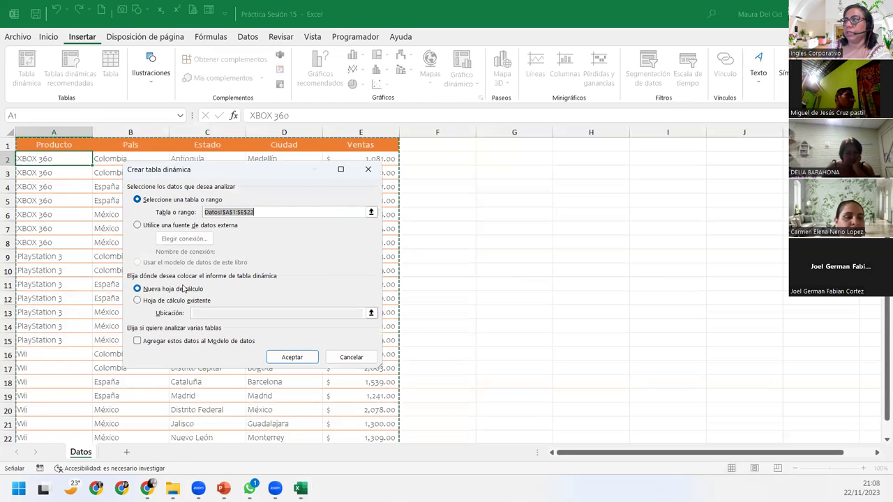
left_click(292, 358)
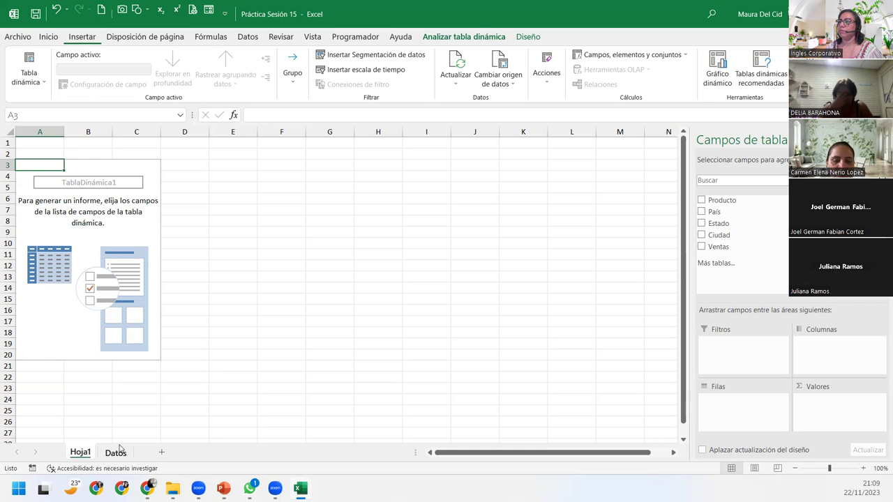
Return to the Datos sheet and the Insertar tools, selecting a cell inside the sales data.
left_click(116, 454)
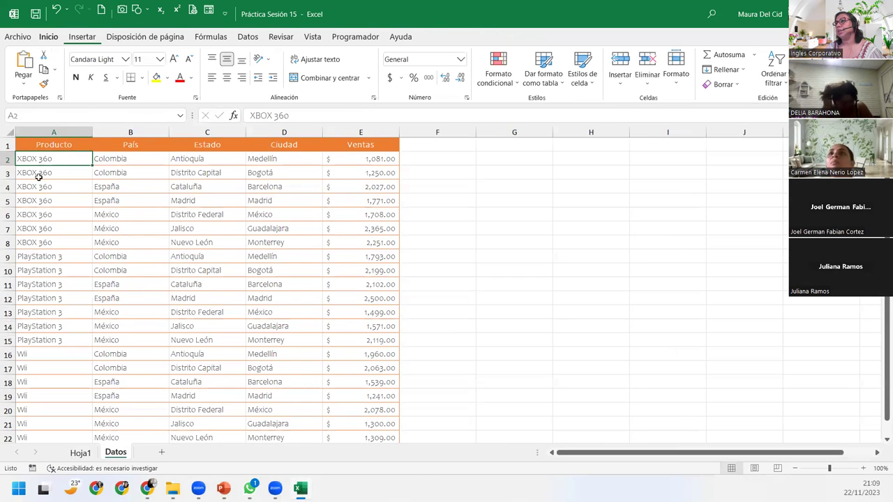
left_click(89, 38)
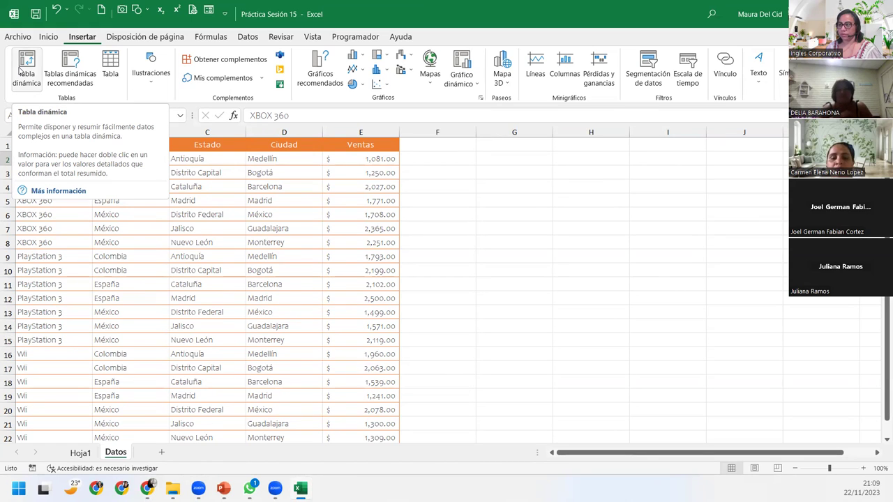
left_click(111, 270)
left_click(80, 452)
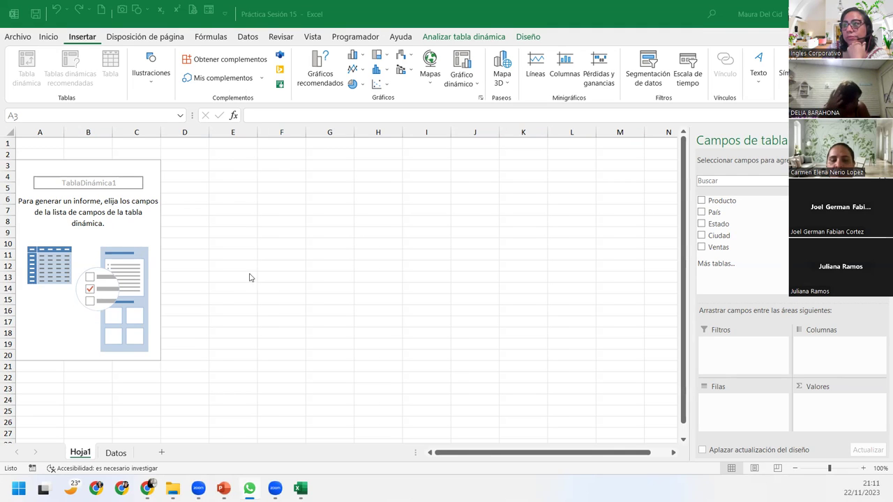
left_click(116, 454)
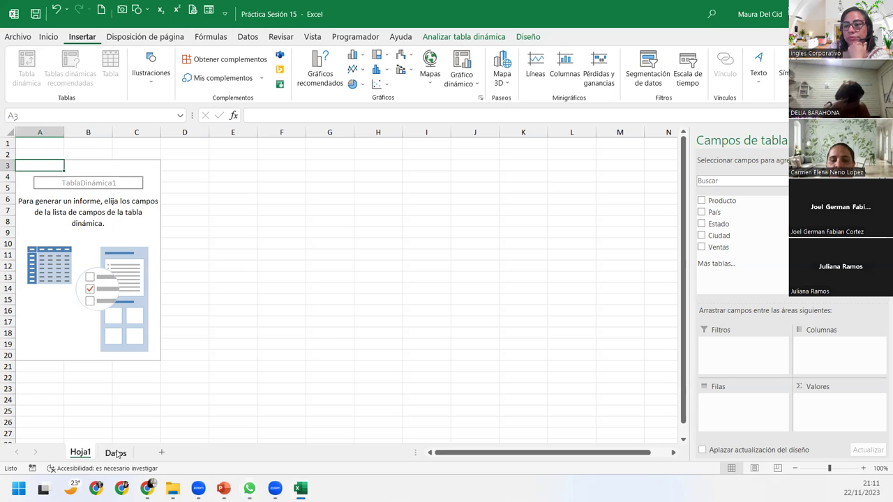
left_click(115, 454)
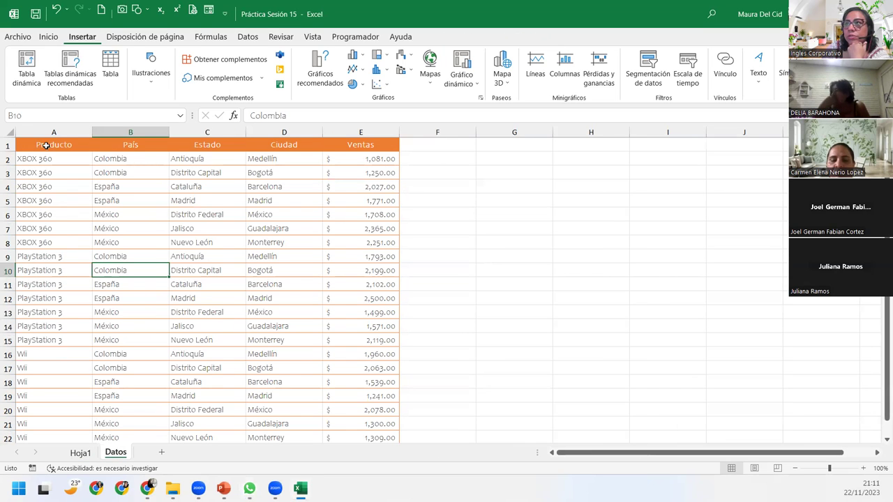
left_click(42, 142)
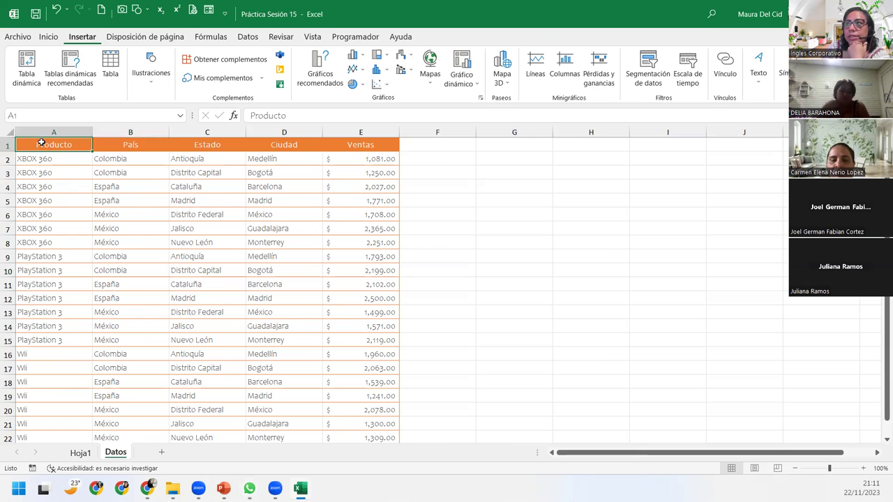
left_click_drag(42, 143, 367, 357)
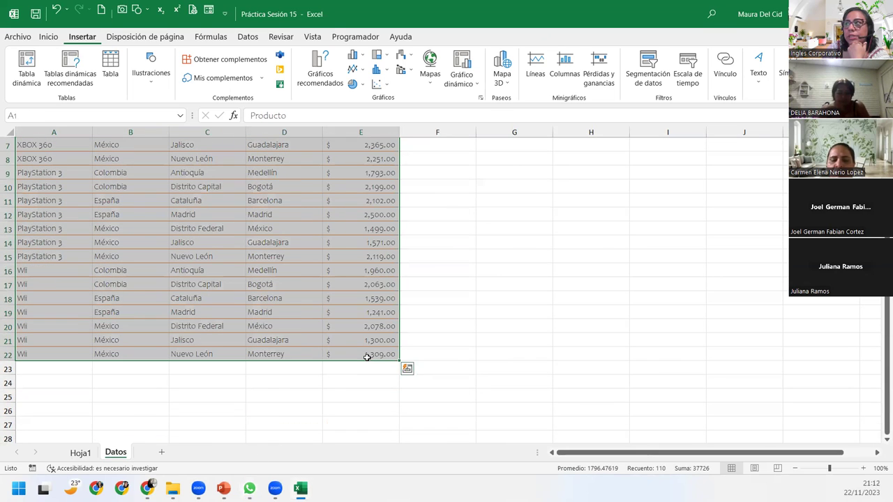
scroll(367, 358, "up", 2)
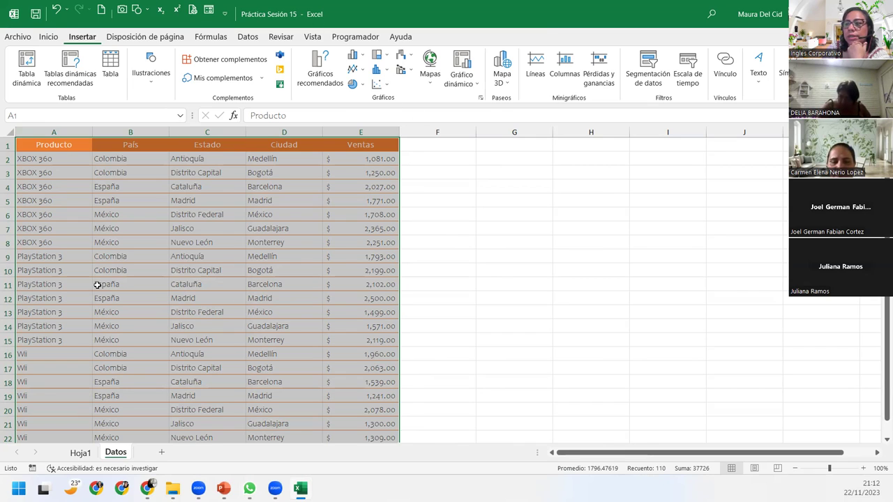
left_click(89, 467)
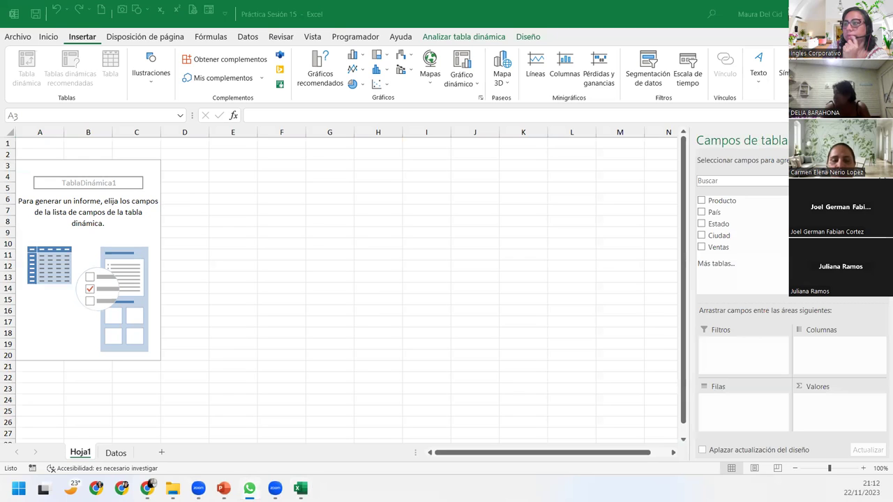
Place Producto in the pivot rows and Ventas in the values as Suma de Ventas.
left_click(71, 166)
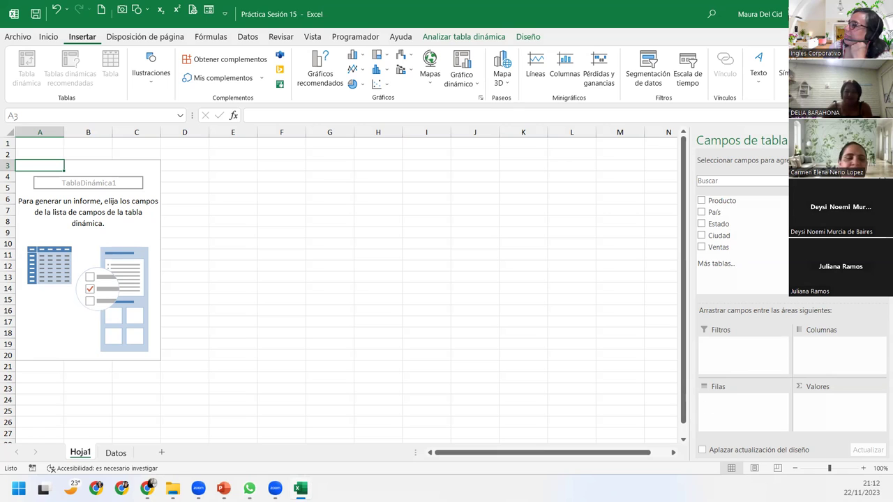
left_click_drag(738, 202, 748, 410)
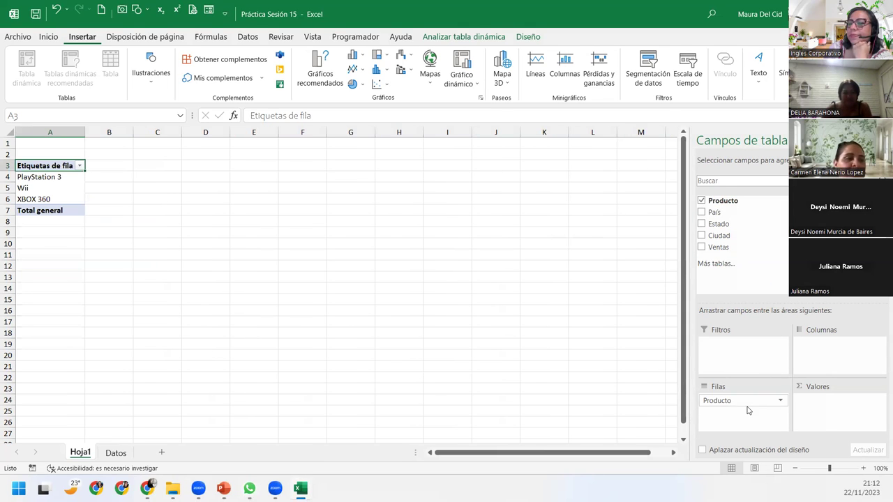
mouse_move(733, 248)
left_mouse_down()
mouse_move(823, 391)
mouse_move(821, 408)
left_mouse_up()
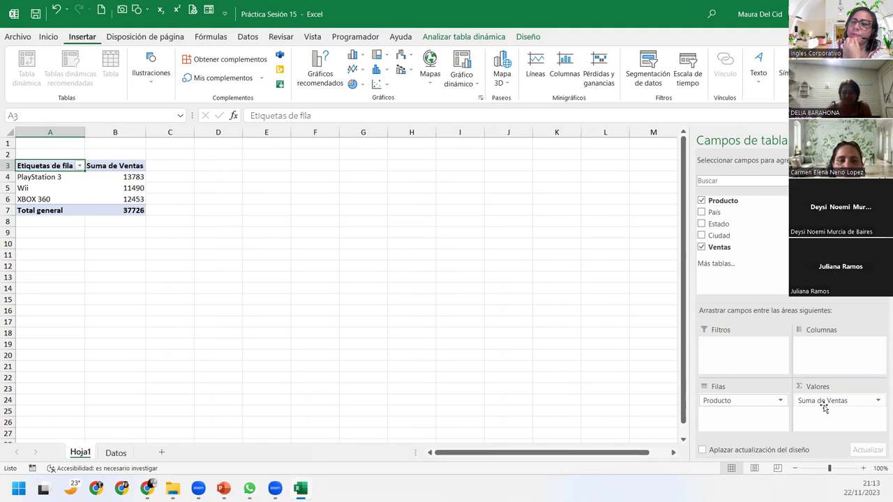
Rename Suma de Ventas to 'Total de ventas' and format it as Contabilidad with the $ symbol.
left_click(876, 403)
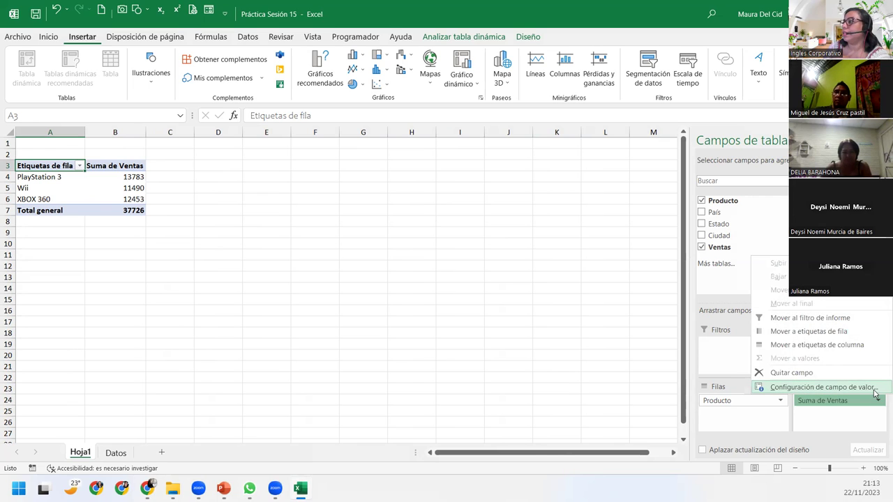
left_click(876, 387)
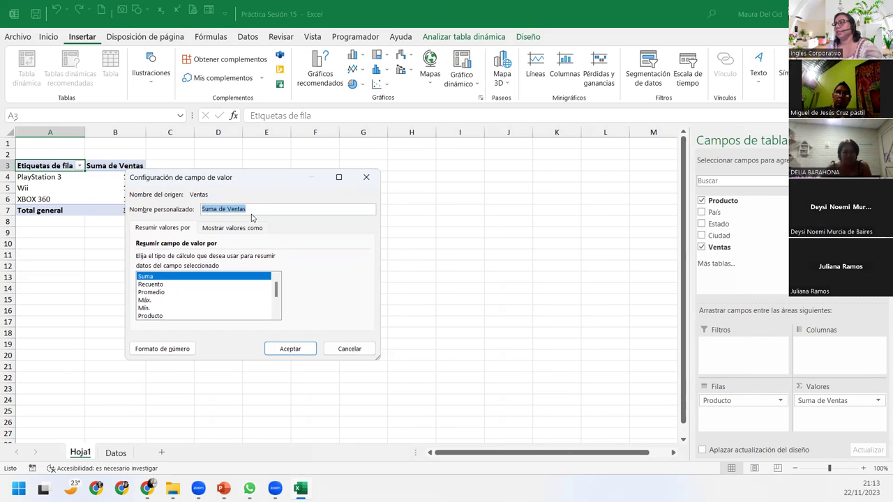
type("Total de ventas")
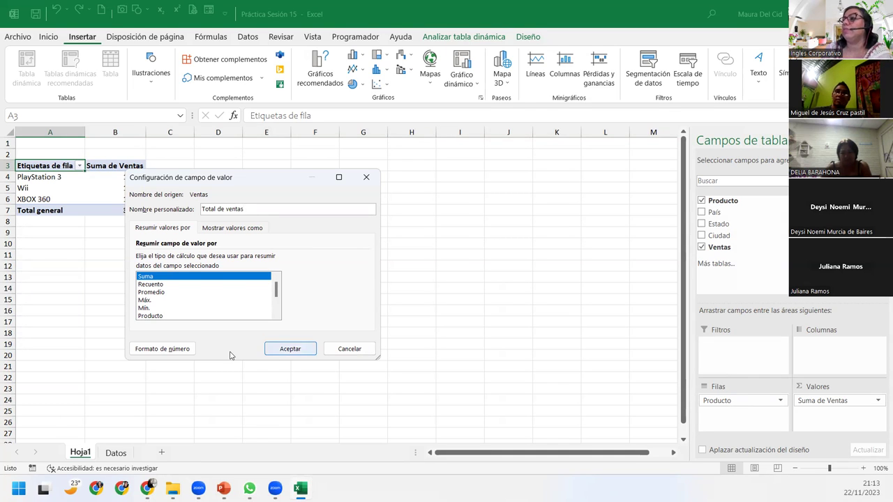
left_click(161, 349)
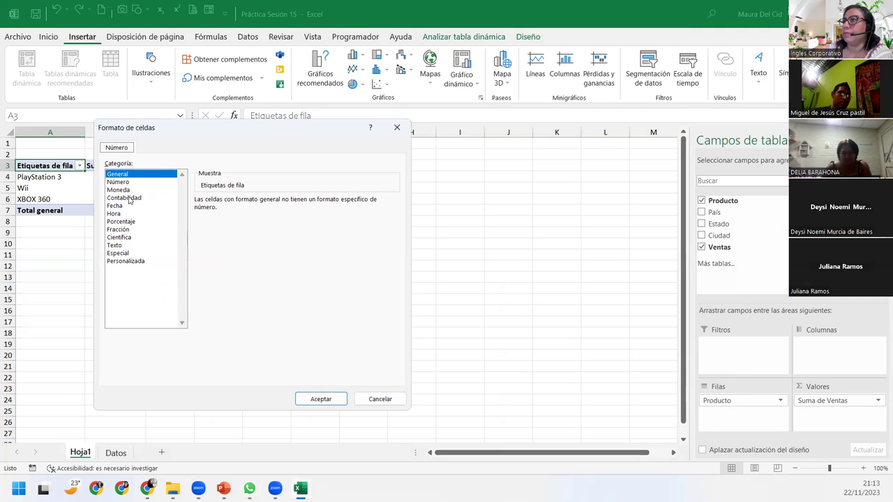
left_click(131, 199)
left_click(283, 217)
scroll(283, 244, "down", 2)
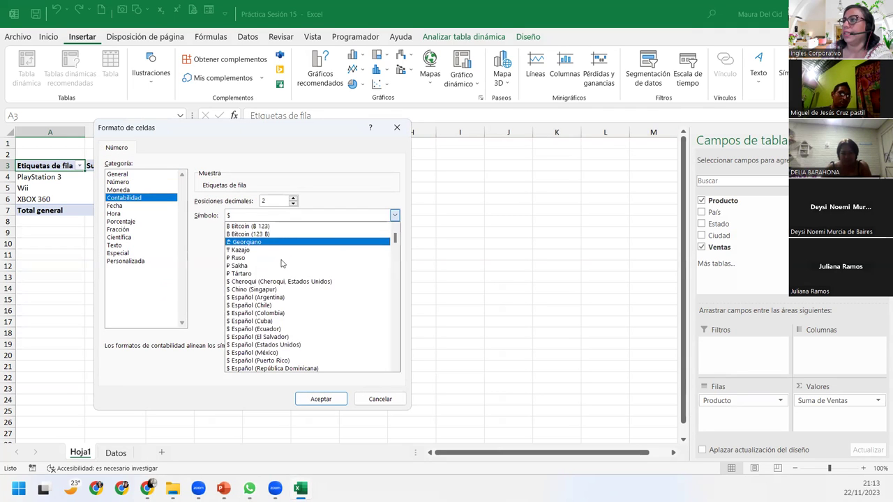
left_click(322, 336)
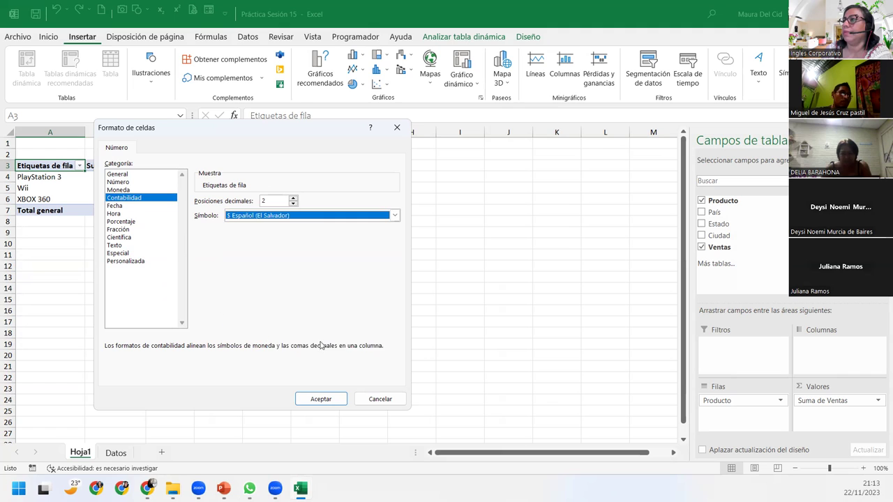
left_click(319, 399)
left_click(311, 354)
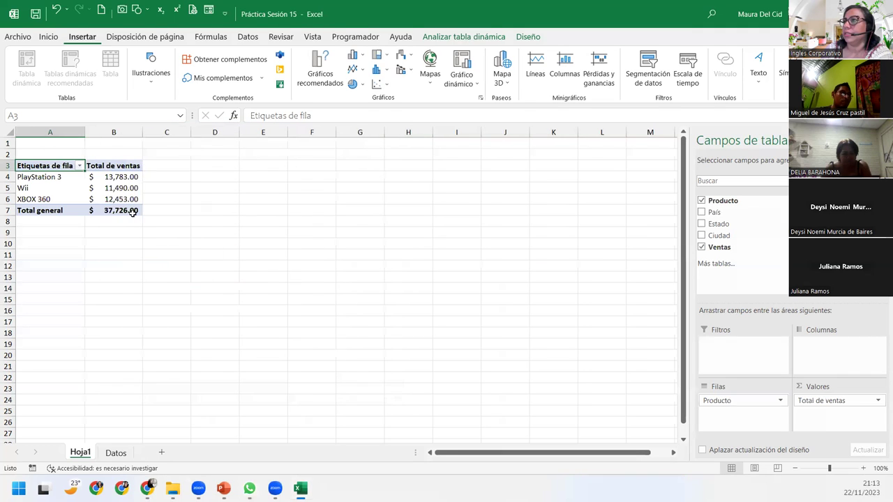
left_click(50, 189)
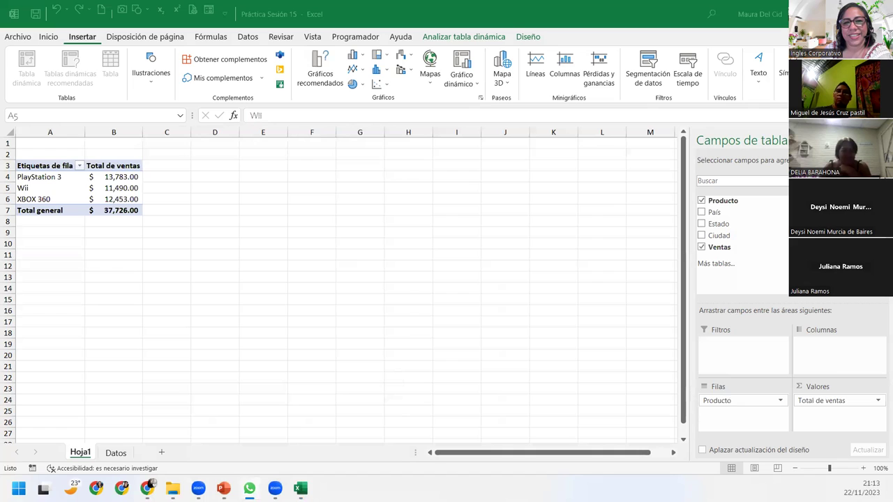
Review the PlayStation 3, Wii and XBOX 360 totals, then show the Analizar tabla dinámica tools.
left_click(31, 188)
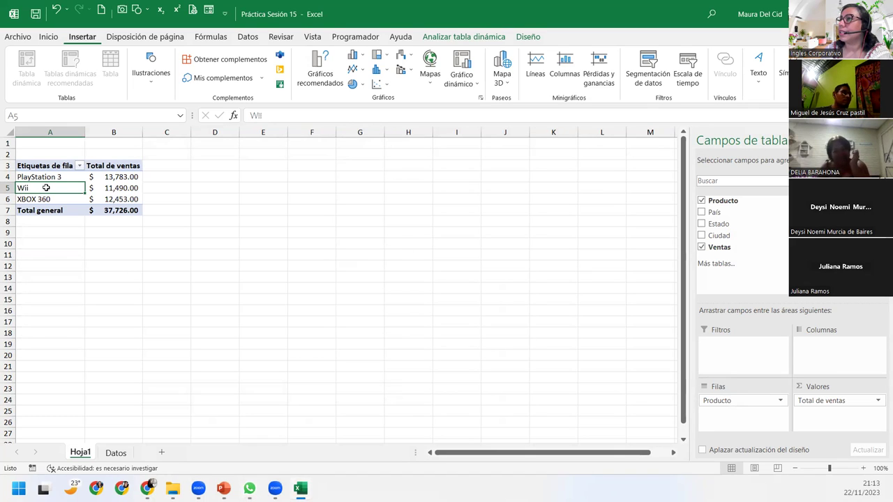
left_click(46, 177)
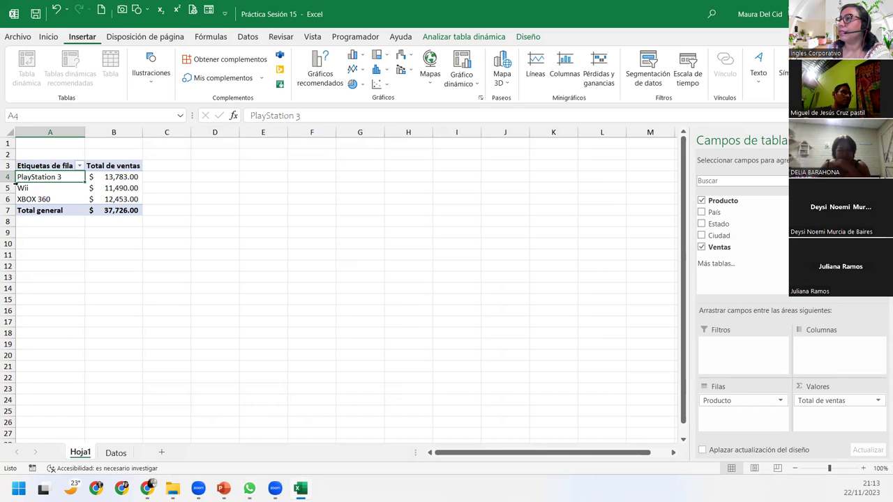
left_click(40, 185)
left_click(31, 199)
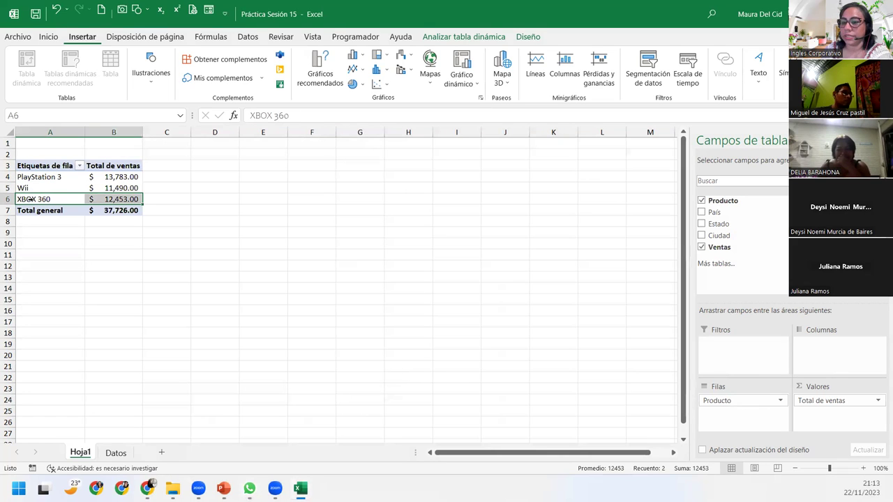
left_click(45, 177)
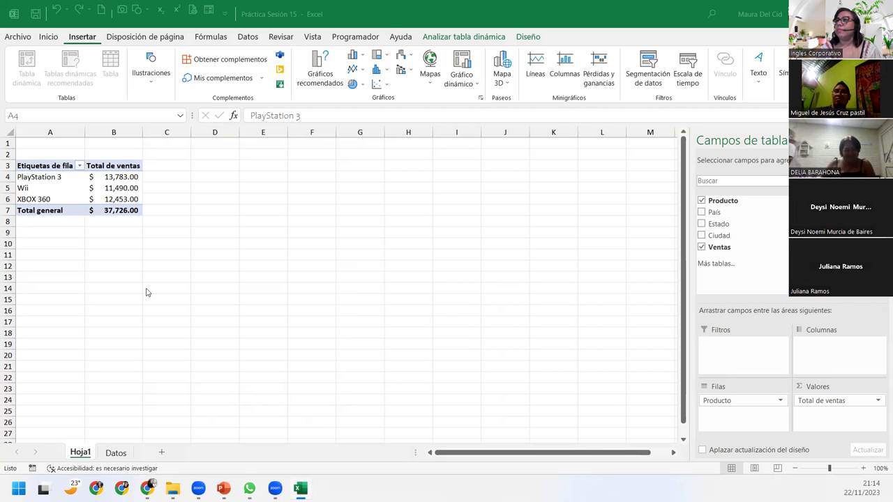
key("alt+Tab")
mouse_move(110, 184)
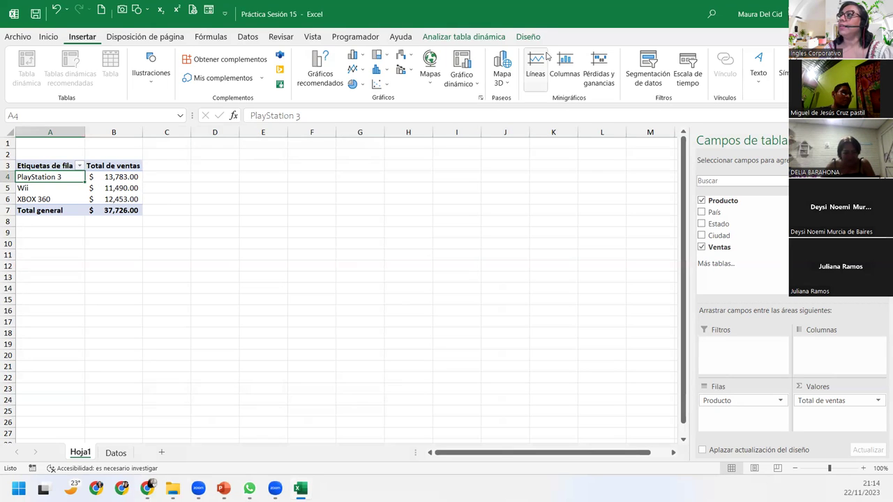
left_click(475, 38)
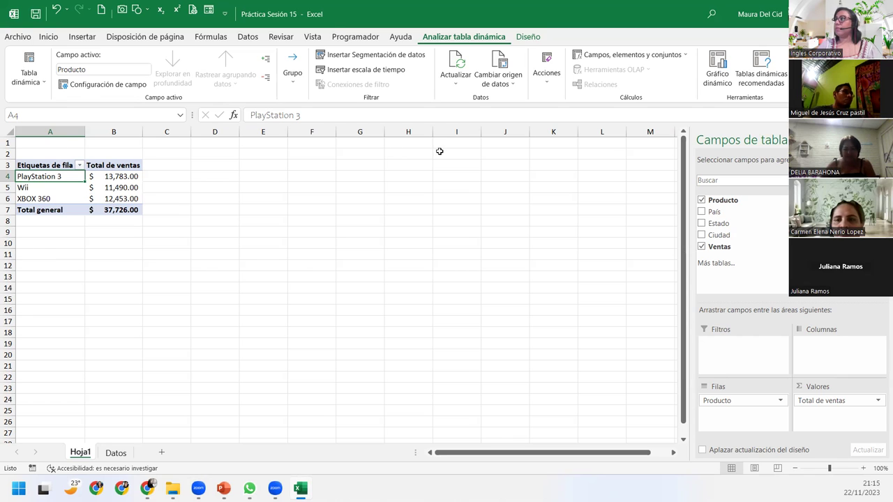
Start a pivot chart and preview the stacked, 100% stacked and 3D column subtypes.
left_click(725, 75)
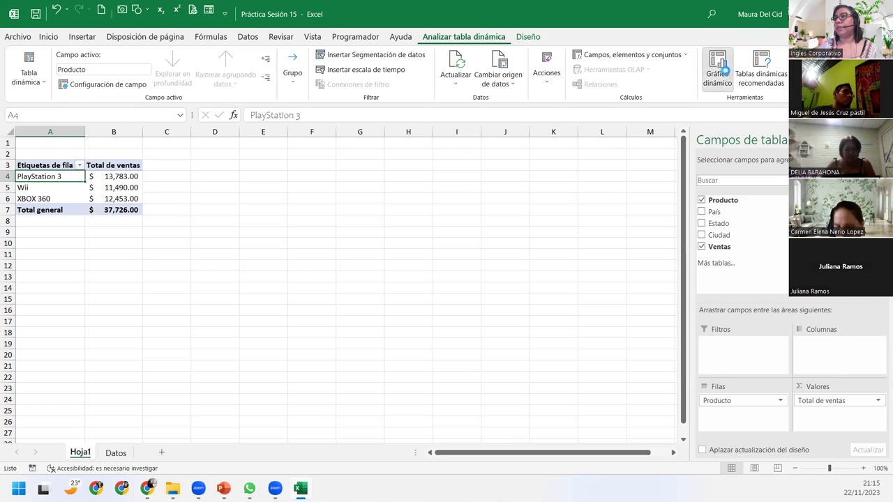
left_click_drag(442, 77, 350, 117)
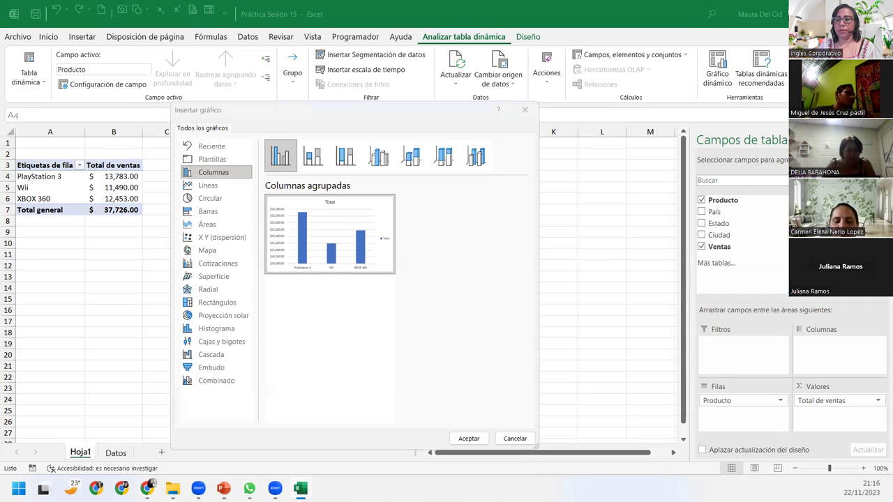
mouse_move(282, 225)
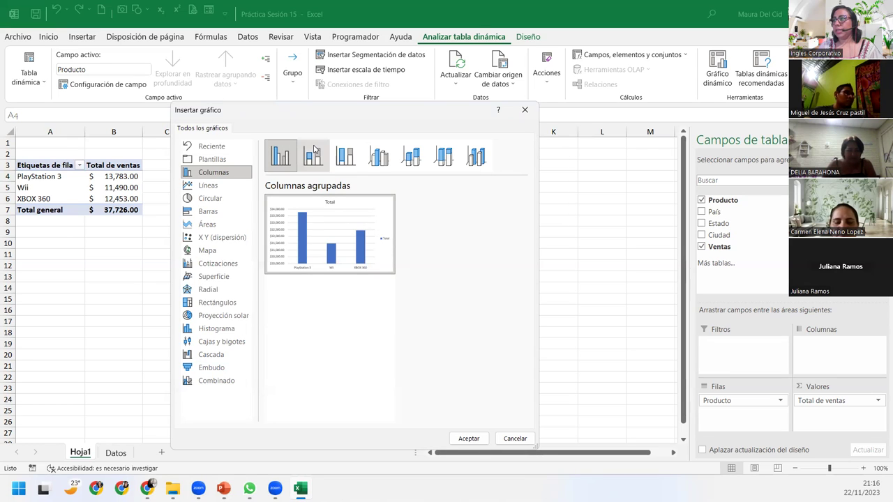
left_click(314, 150)
left_click(378, 156)
mouse_move(309, 269)
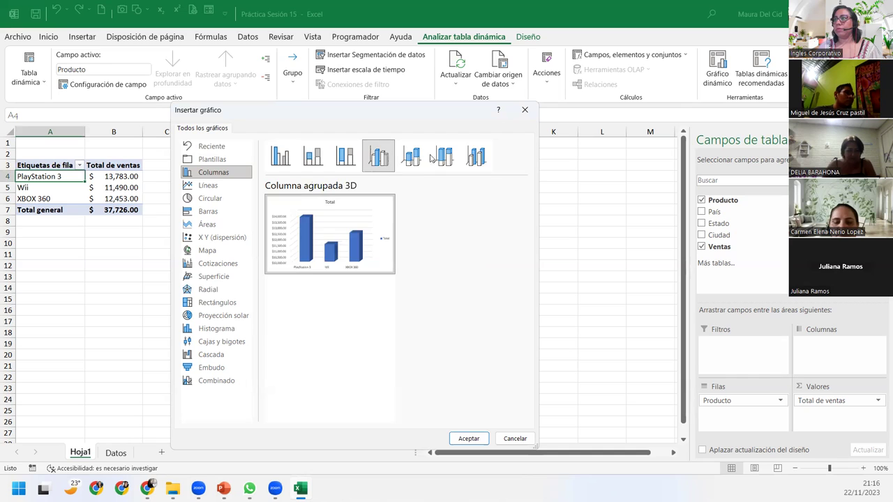
left_click(476, 156)
mouse_move(341, 255)
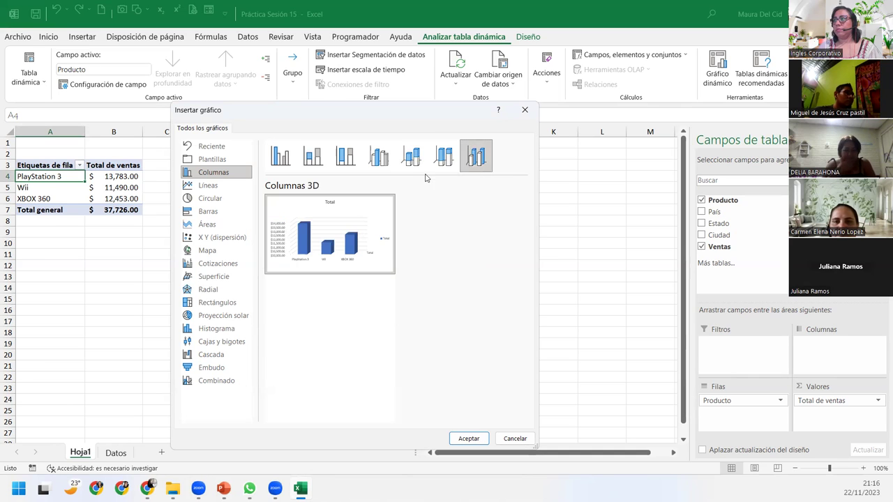
left_click(443, 156)
left_click(411, 156)
left_click(369, 159)
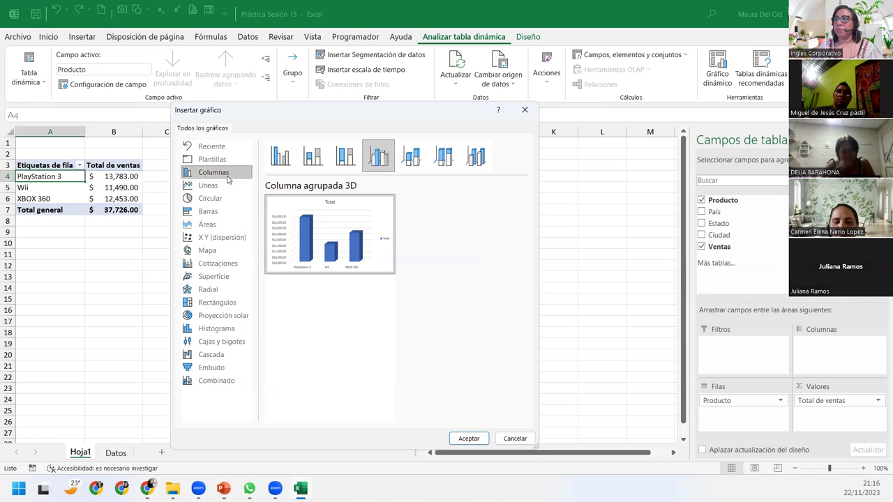
Compare line, pie, area and bar options, then insert a Columnas agrupadas pivot chart.
left_click(208, 185)
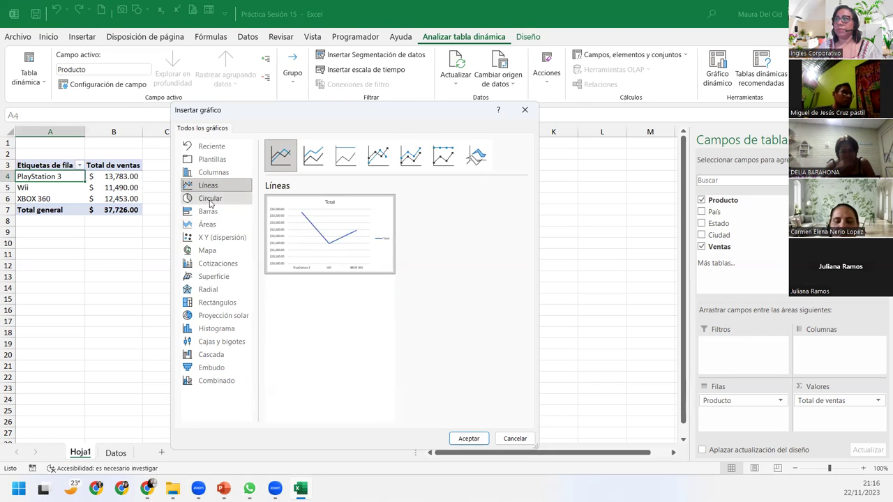
left_click(209, 198)
left_click(210, 224)
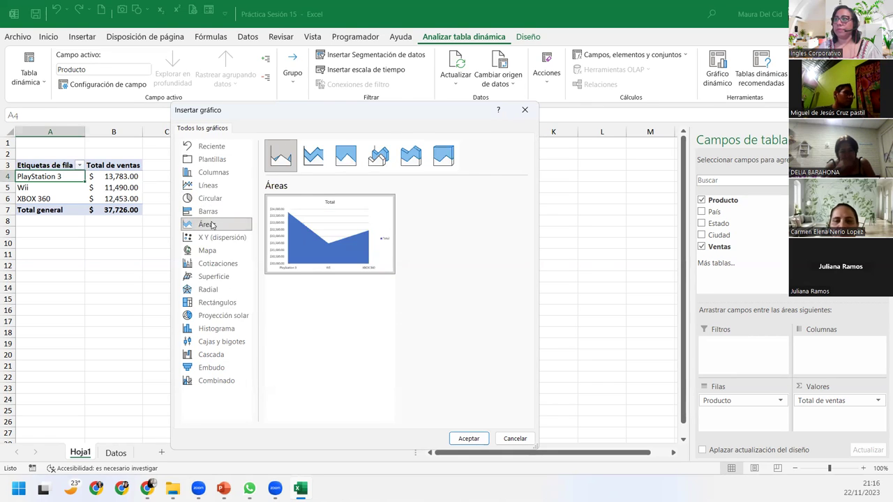
left_click(208, 211)
mouse_move(339, 219)
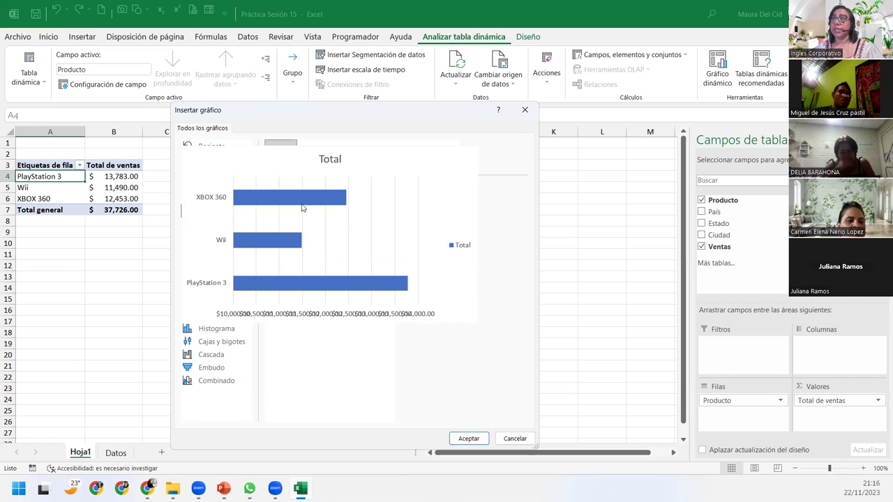
left_click(198, 173)
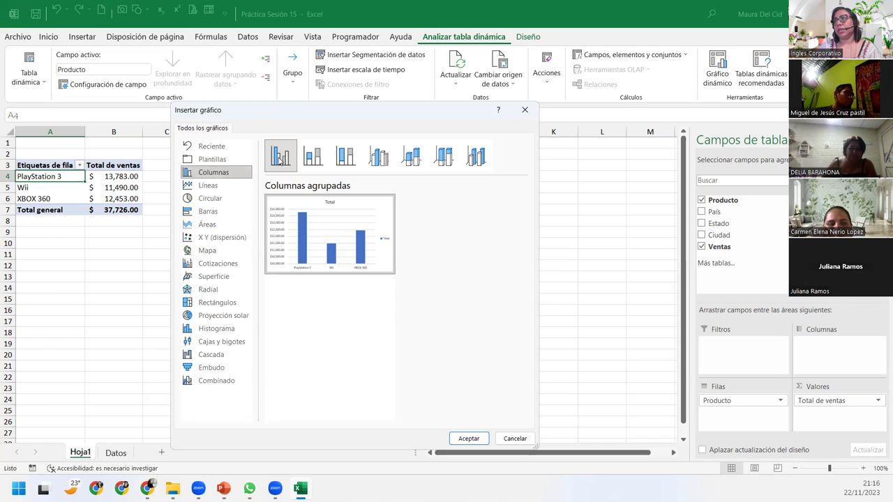
mouse_move(298, 247)
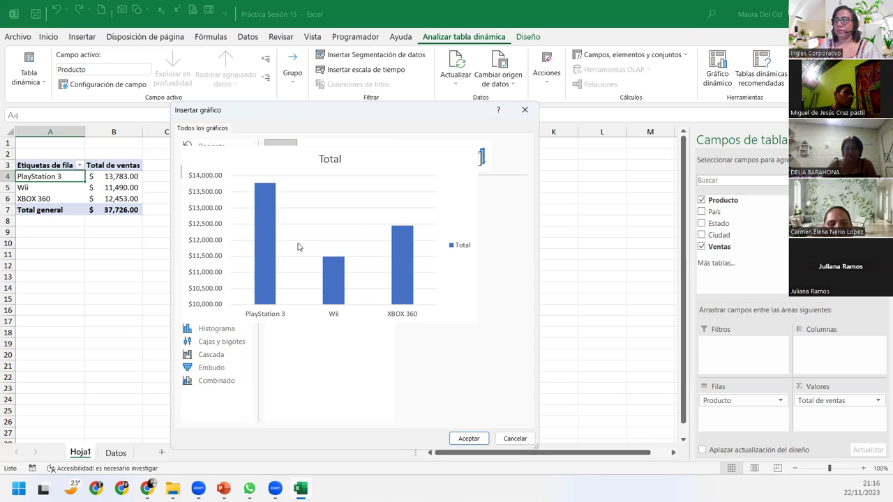
left_click(469, 438)
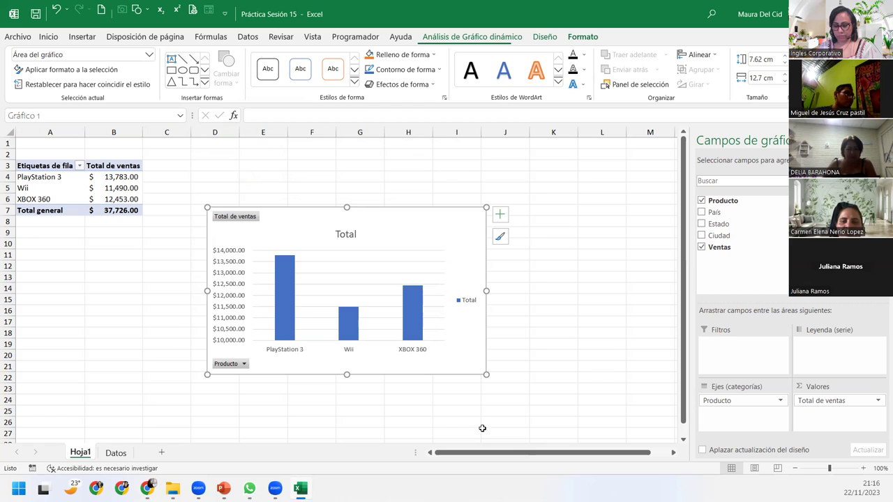
left_click_drag(289, 219, 227, 175)
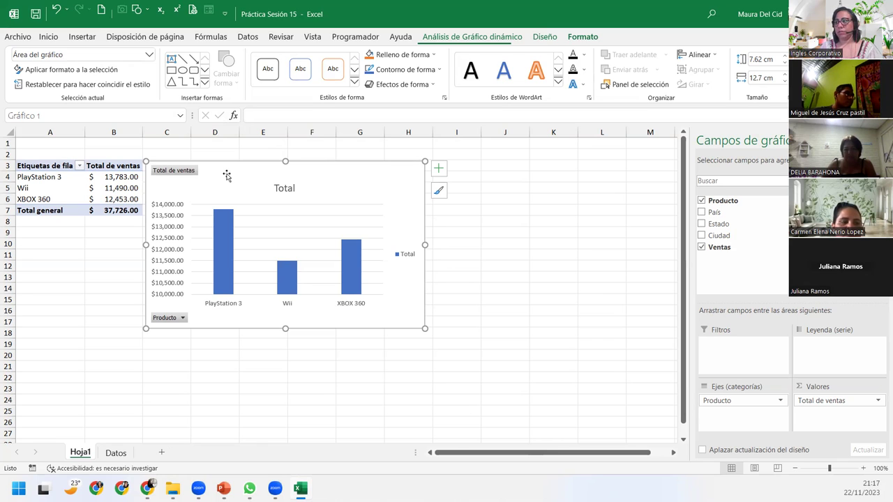
left_click(182, 317)
left_click(60, 190)
left_click(59, 211)
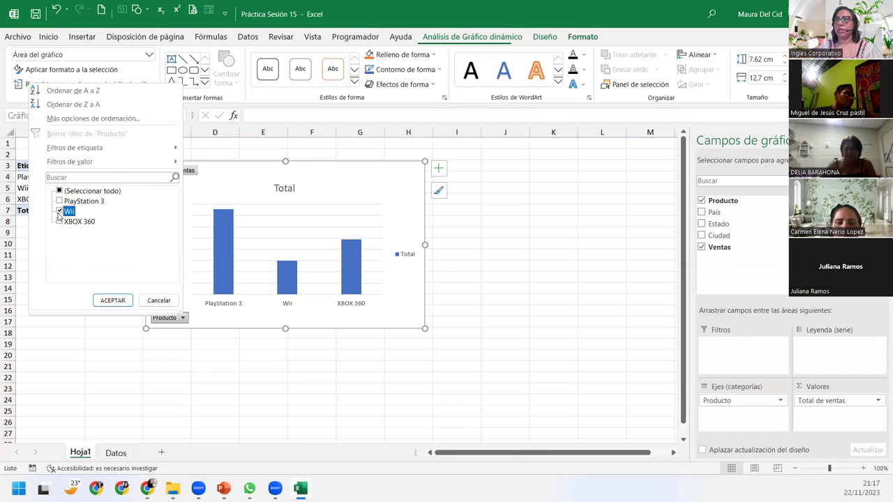
left_click(111, 300)
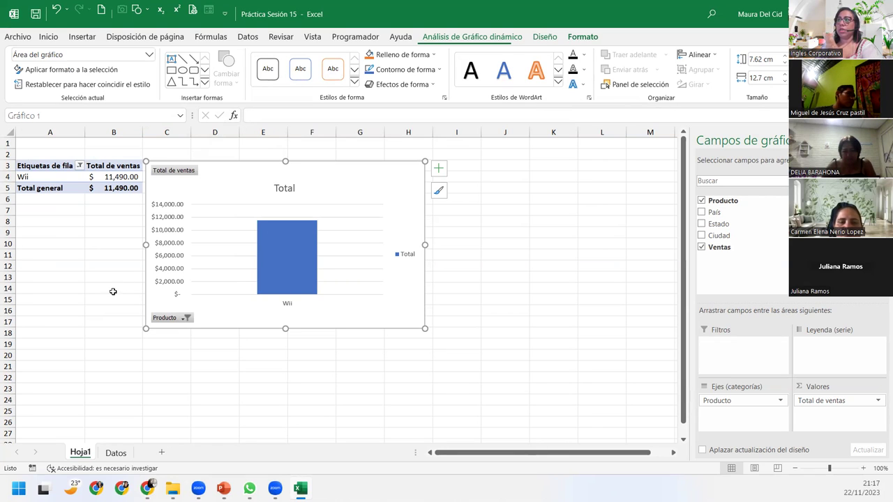
left_click(184, 319)
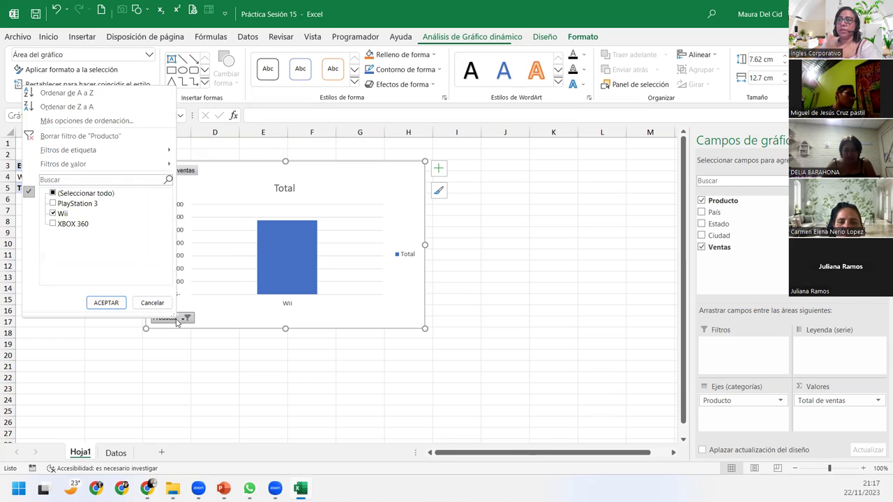
left_click(55, 224)
left_click(106, 302)
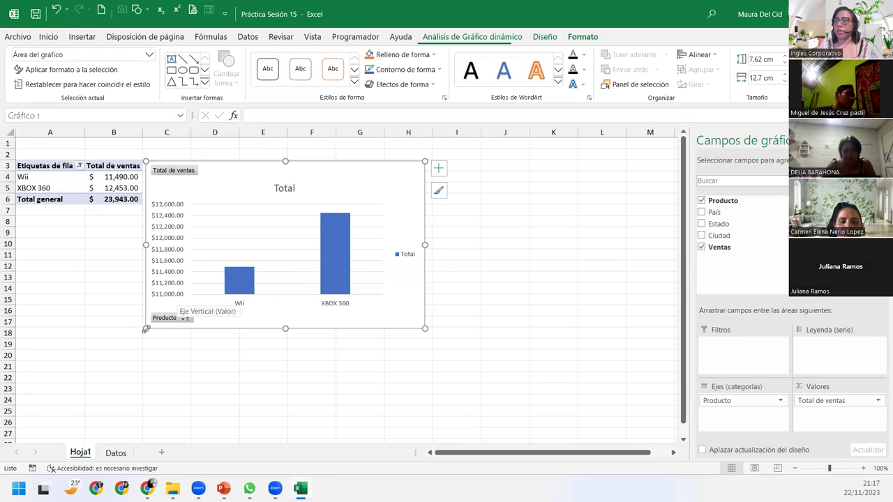
left_click(186, 318)
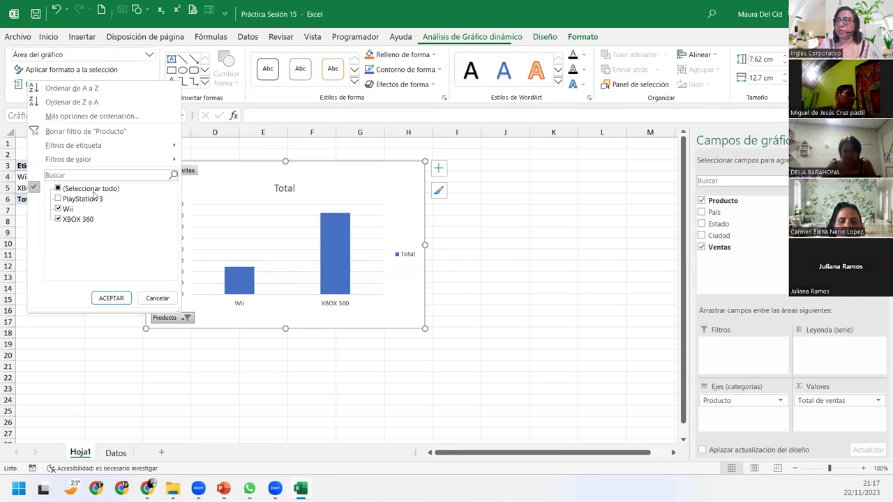
left_click(59, 189)
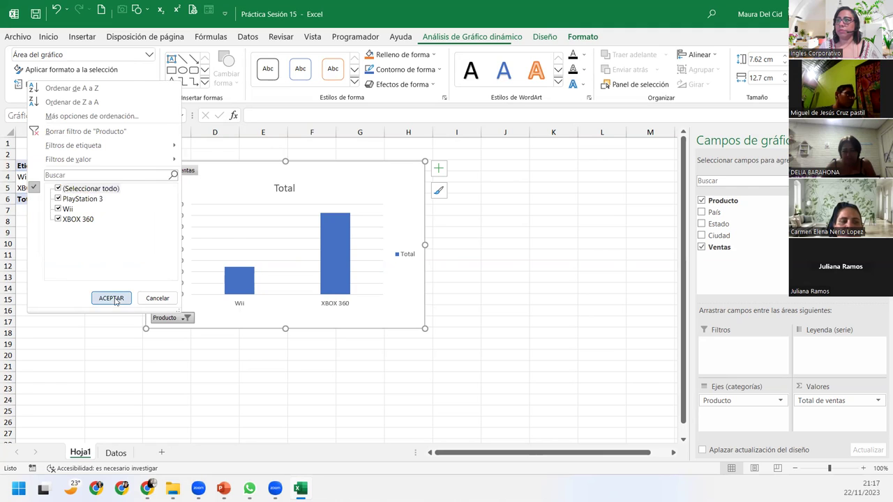
left_click(111, 298)
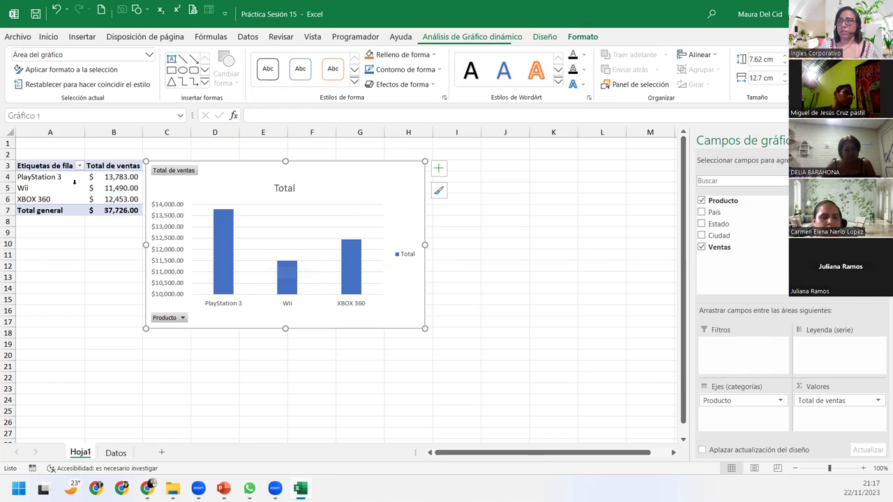
left_click(39, 201)
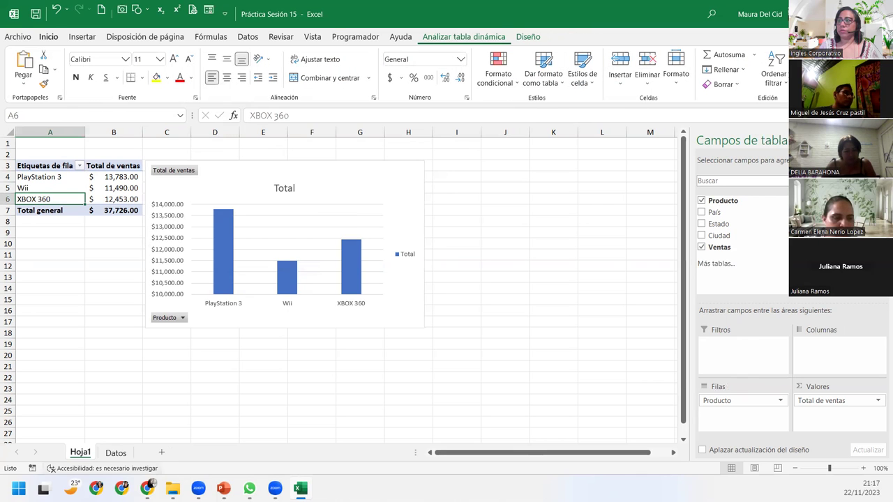
Go to the Datos sheet, select a cell in the sales data, and show the Insertar commands.
left_click(116, 452)
left_click(93, 228)
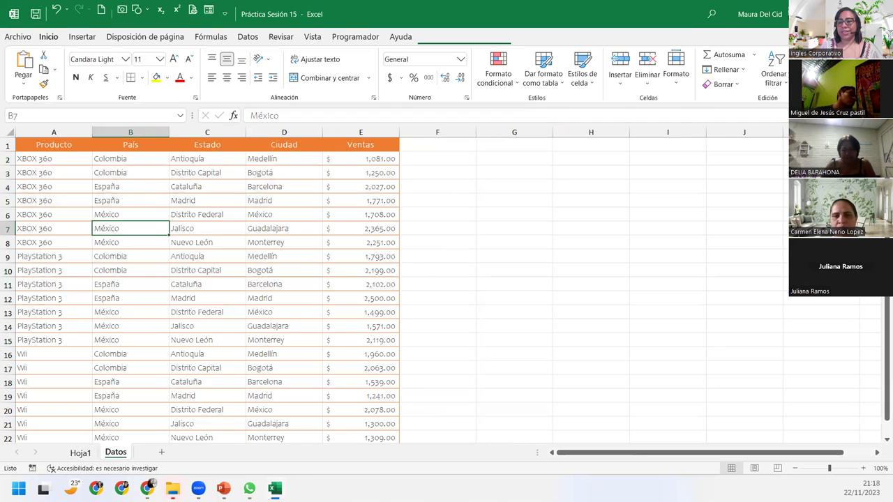
left_click(78, 200)
left_click(81, 36)
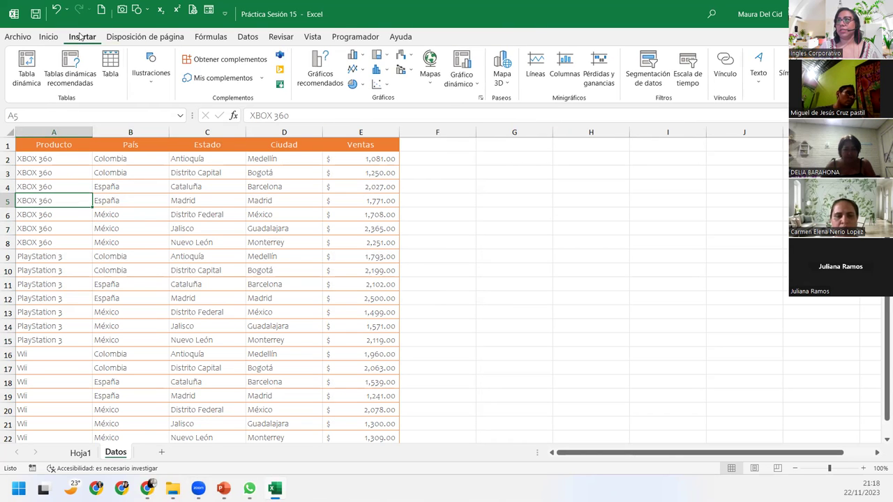
Create an empty pivot table of the Datos range on the existing sheet at Hoja1!$A$25.
left_click(31, 70)
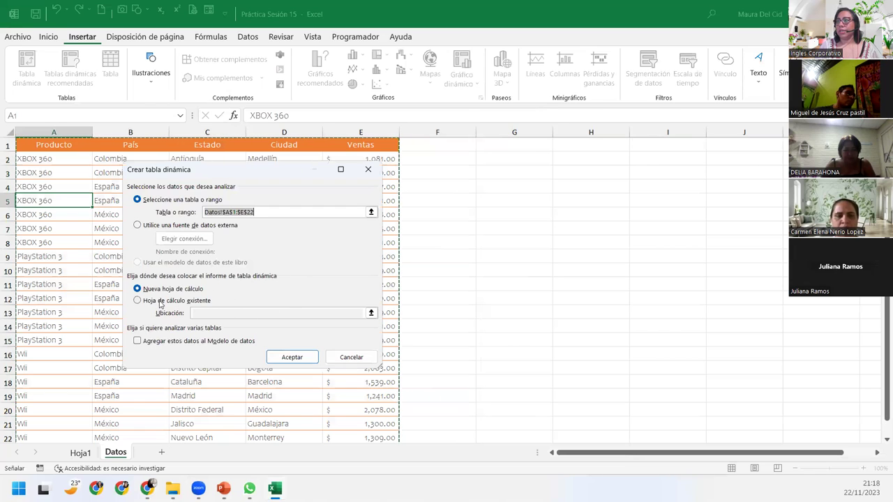
left_click(170, 301)
left_click(220, 313)
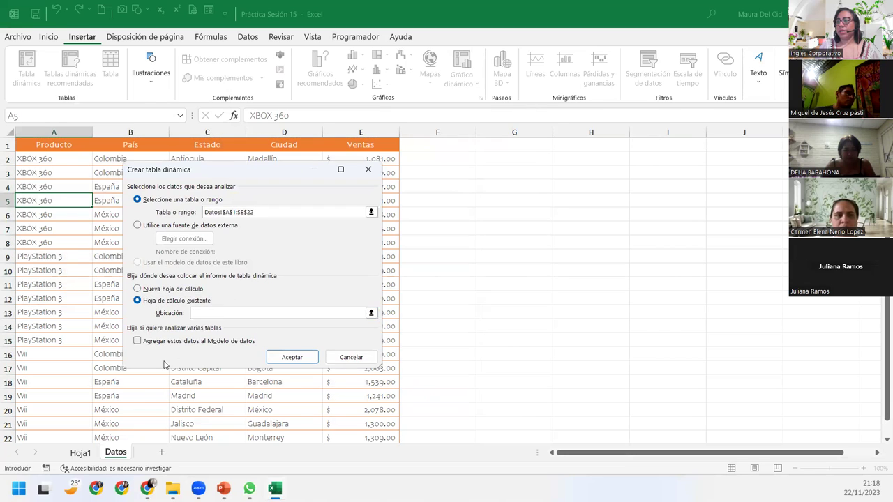
left_click(80, 453)
left_click(40, 300)
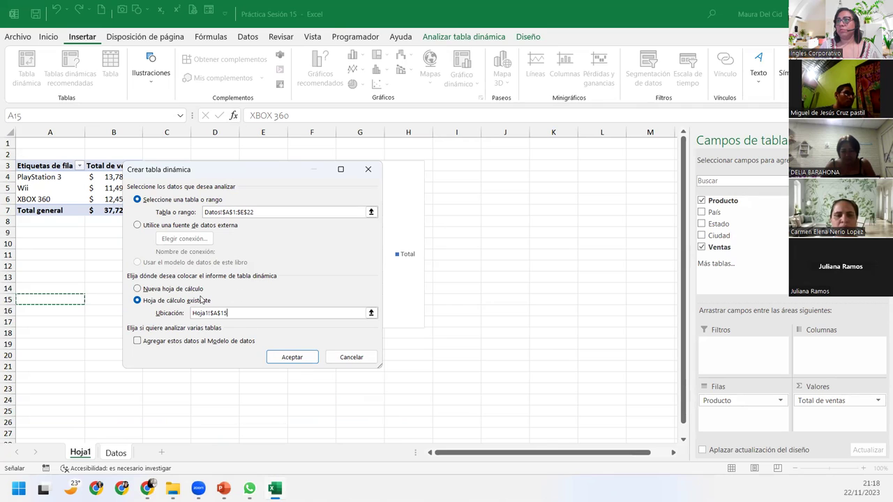
left_click(29, 411)
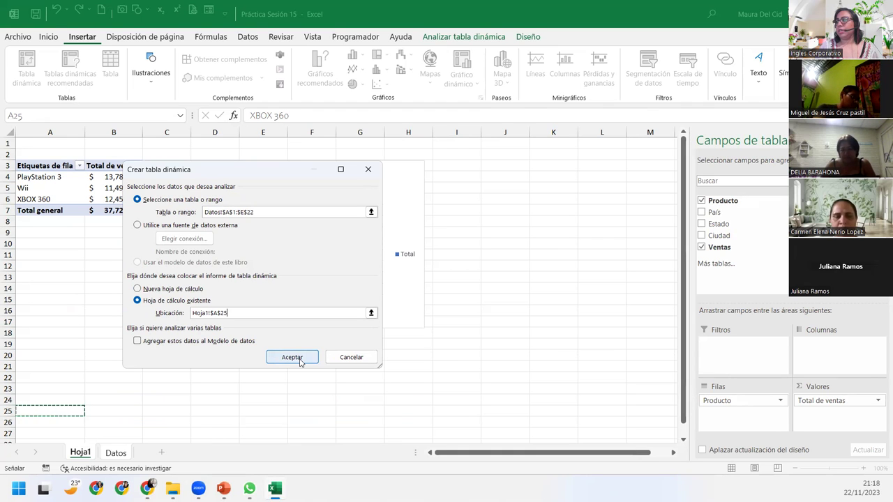
left_click(300, 360)
scroll(198, 399, "down", 3)
scroll(198, 399, "down", 3)
scroll(196, 398, "down", 1)
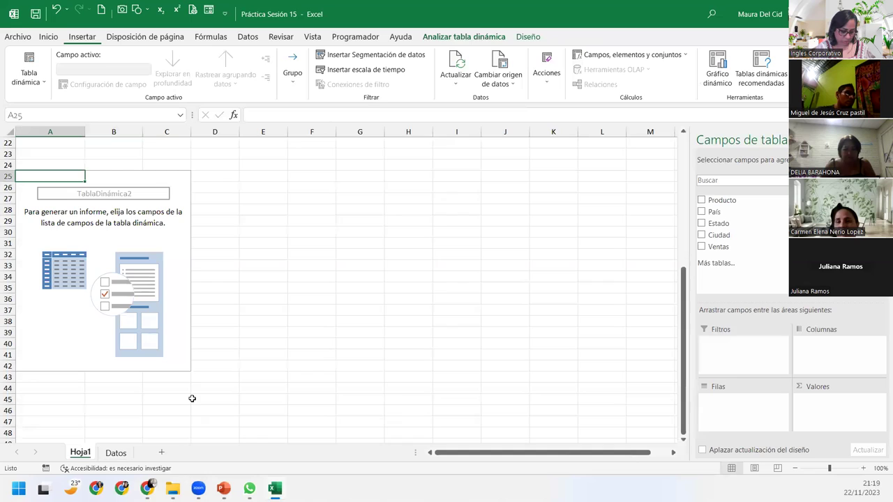
Put País then Ciudad in Filas and Ventas in Valores, giving a 37726 total.
scroll(192, 399, "down", 1)
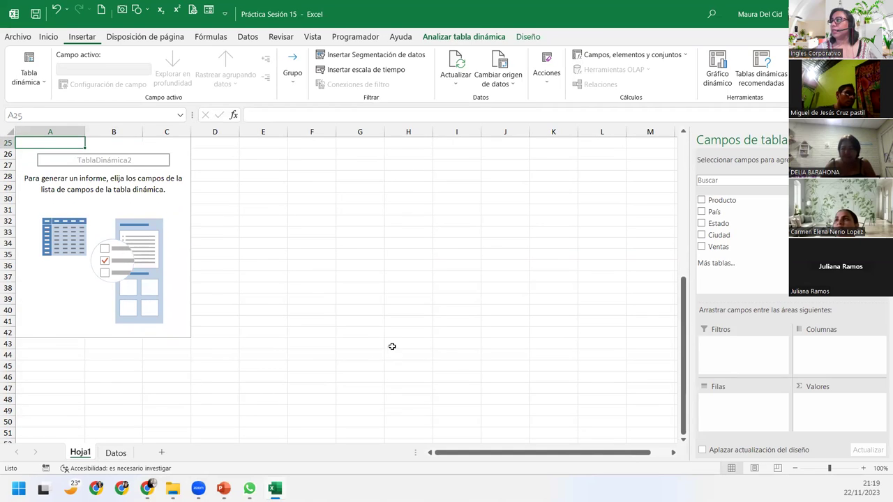
left_click_drag(719, 213, 747, 410)
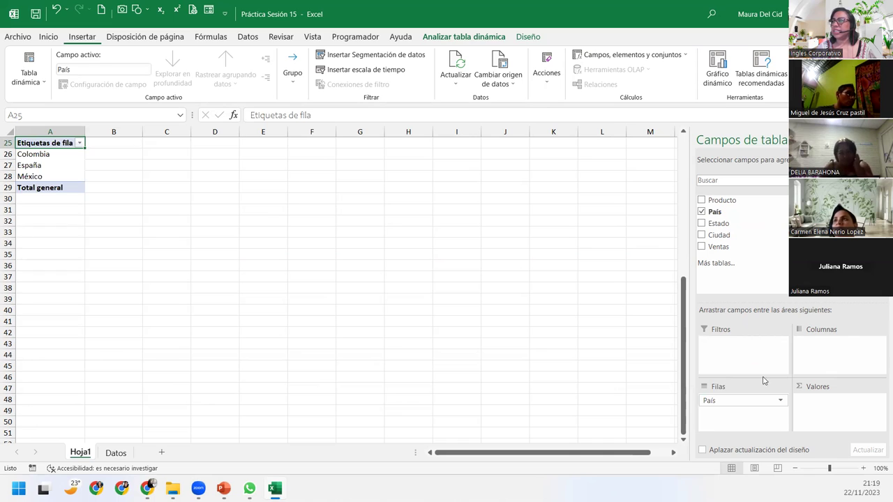
mouse_move(719, 235)
left_mouse_down()
mouse_move(753, 372)
mouse_move(746, 415)
left_mouse_up()
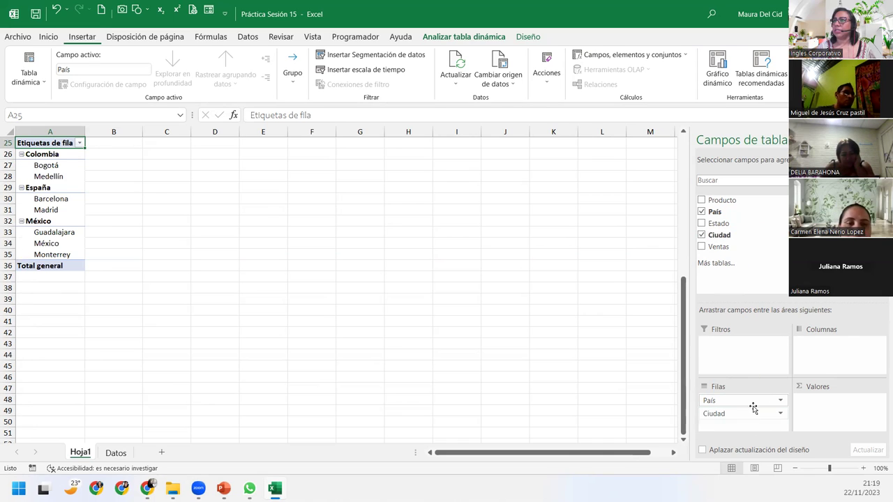
mouse_move(718, 246)
left_mouse_down()
mouse_move(830, 378)
mouse_move(830, 405)
left_mouse_up()
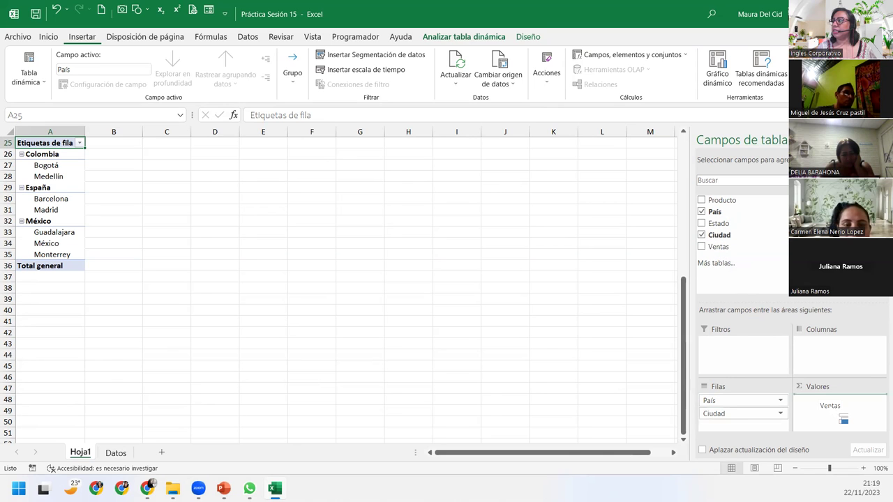
left_click(830, 400)
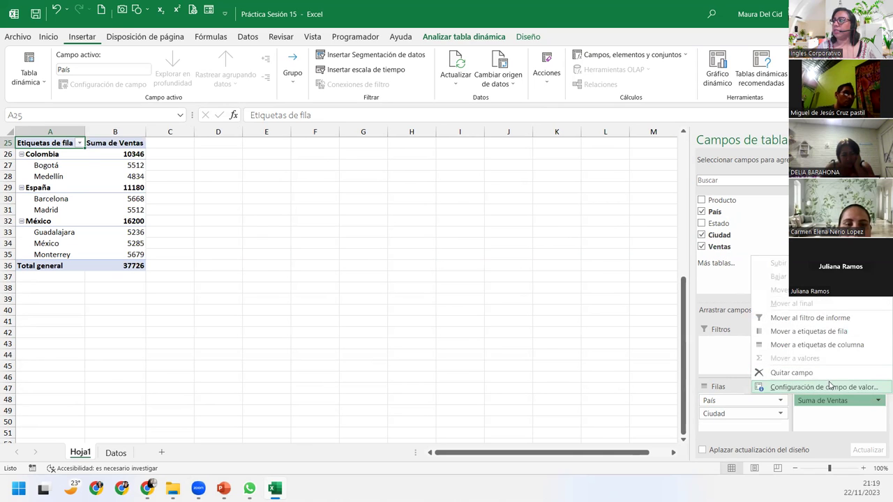
Summarize Ventas as Promedio in Contabilidad format with $ Español (El Salvador), averaging $1,796.48.
left_click(830, 387)
left_click(150, 291)
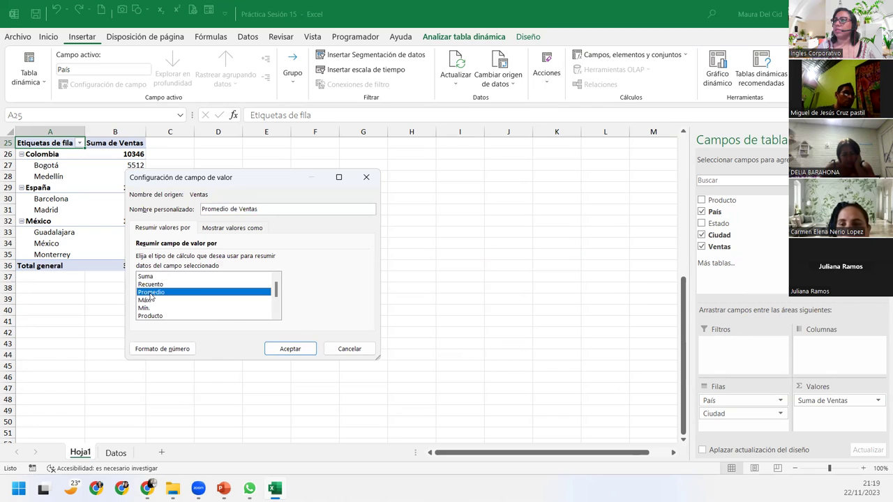
left_click(162, 348)
left_click(124, 197)
left_click(394, 215)
scroll(330, 336, "down", 3)
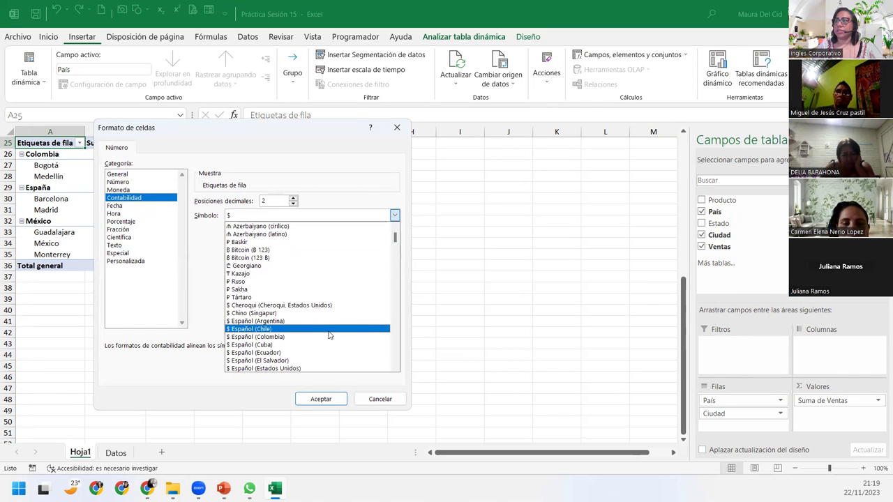
left_click(291, 352)
left_click(320, 399)
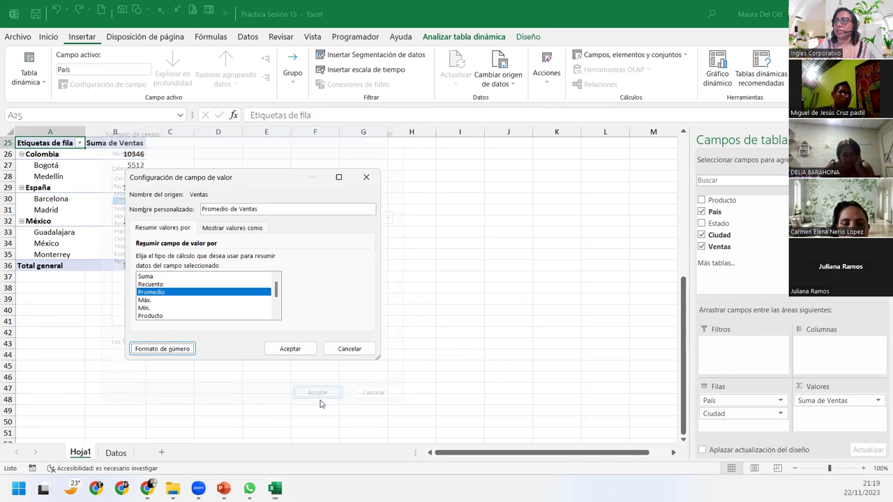
left_click(290, 349)
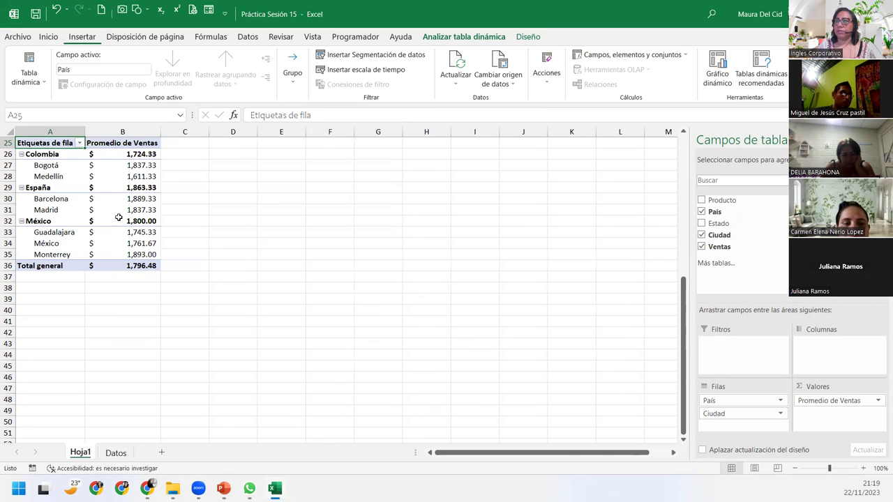
mouse_move(106, 247)
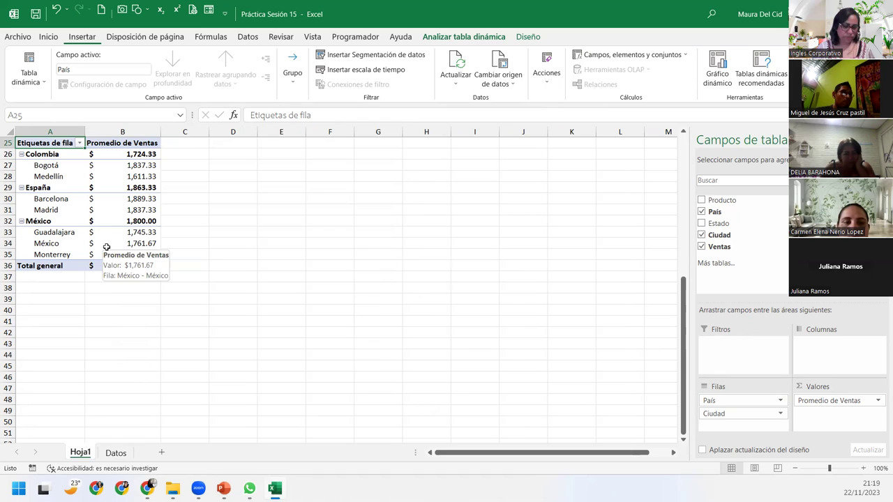
left_click(54, 167)
Select a cell in the TablaDinámica2 average-sales pivot table to prepare a pivot chart.
mouse_move(72, 235)
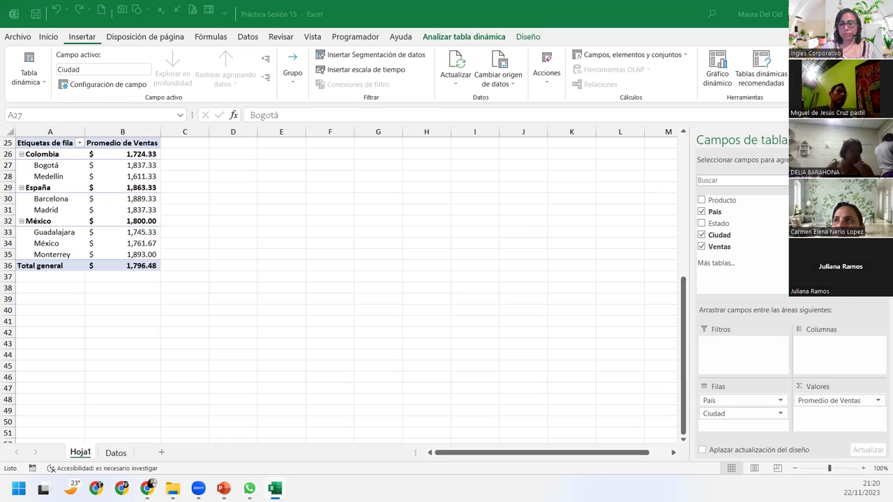
left_click(56, 166)
mouse_move(107, 209)
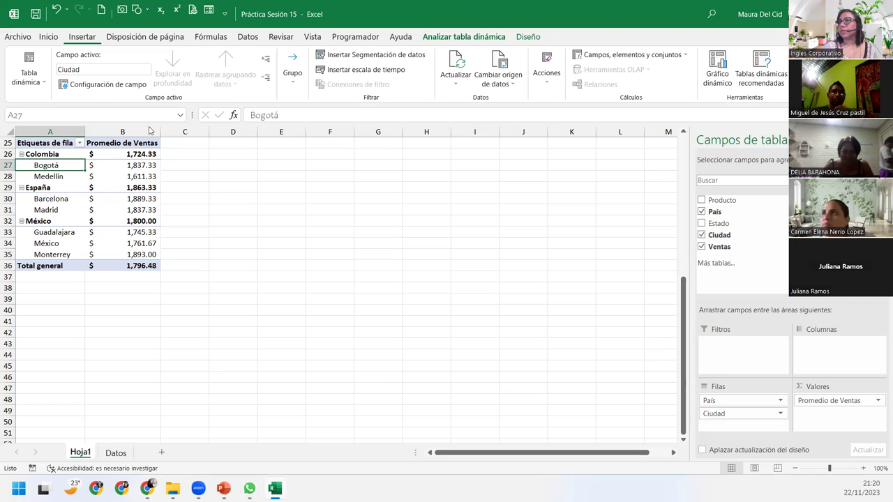
Insert a Barras agrupadas pivot chart of average sales and move it beside the table at C25.
left_click(722, 62)
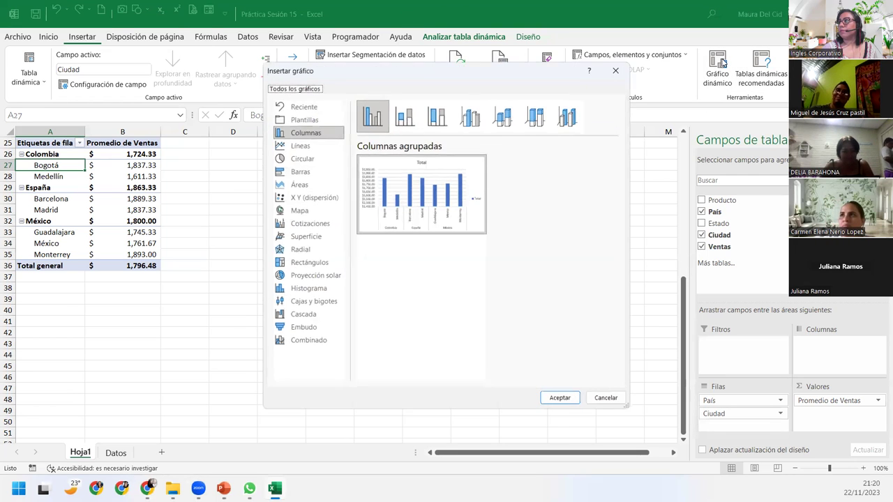
mouse_move(402, 183)
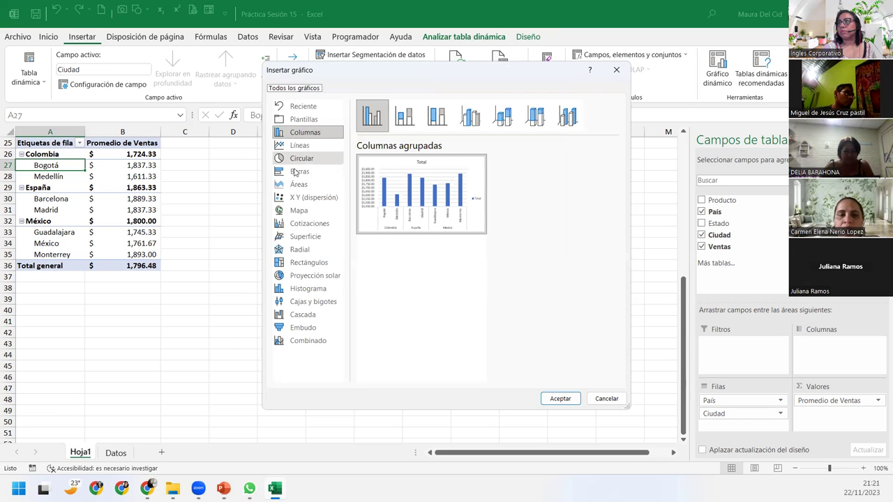
left_click(295, 172)
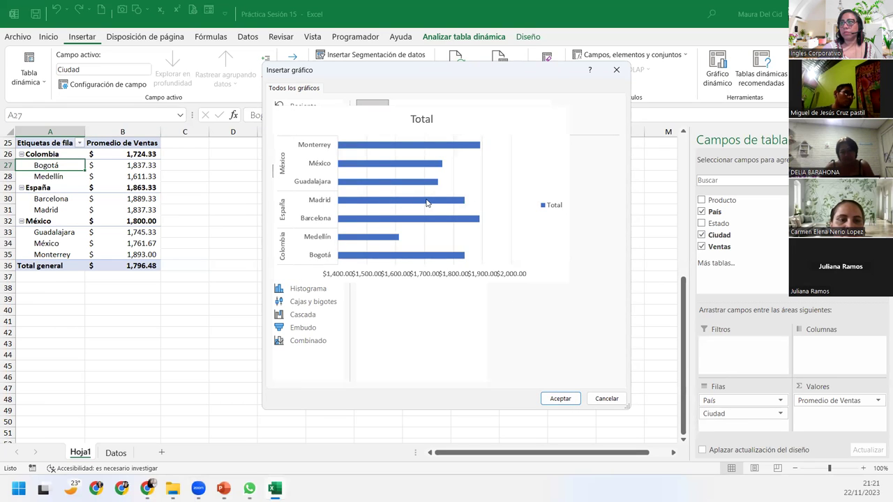
left_click(567, 398)
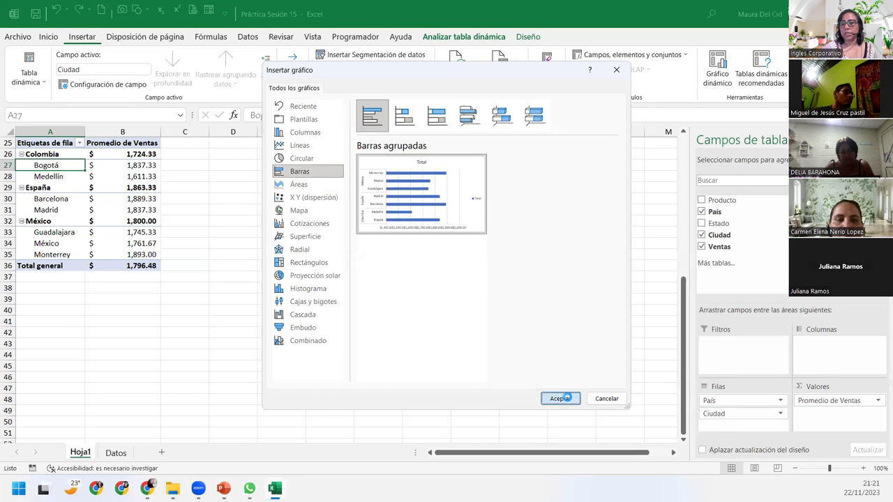
left_click_drag(300, 219, 260, 150)
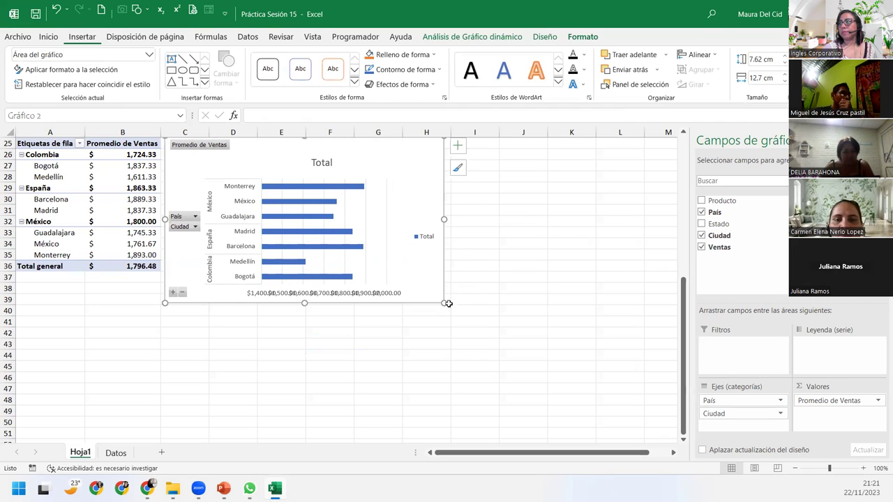
Enlarge the bar pivot chart to span columns C to L down to row 45.
left_click_drag(444, 303, 642, 364)
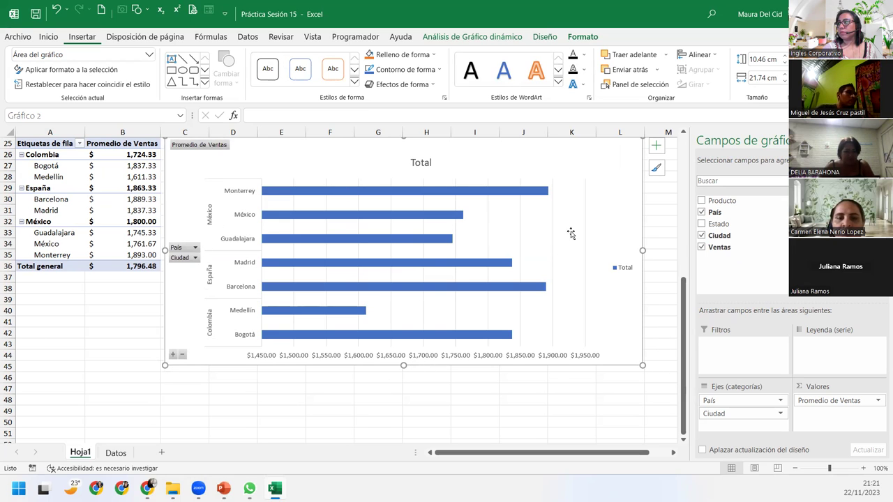
left_click(280, 356)
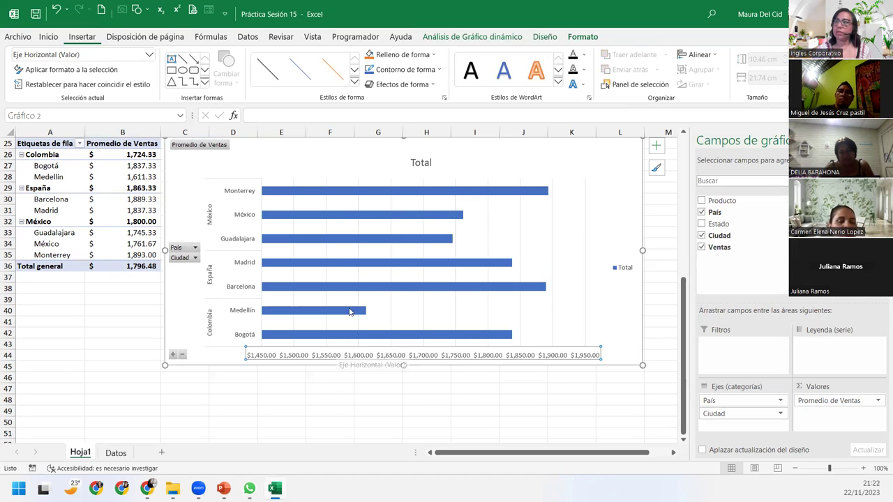
left_click(510, 37)
left_click(544, 44)
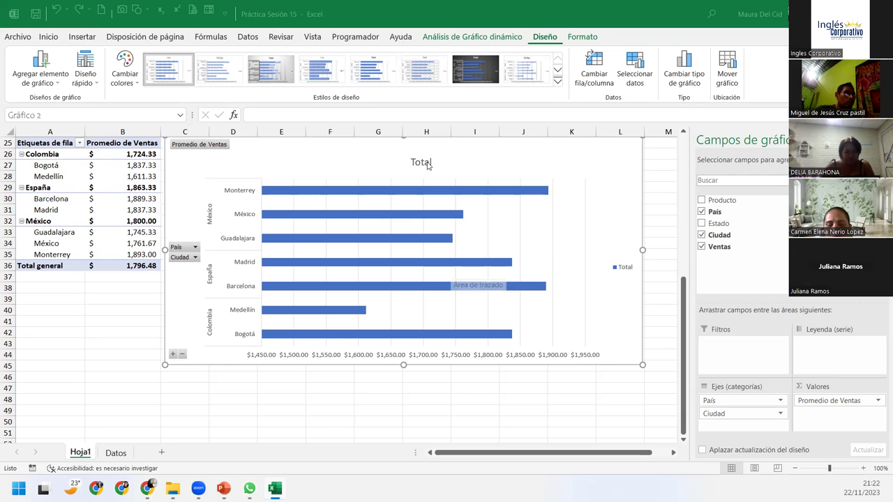
Apply chart Estilo 3 for a grey gradient and dollar value labels, then nudge the chart height.
left_click(559, 86)
left_click(558, 85)
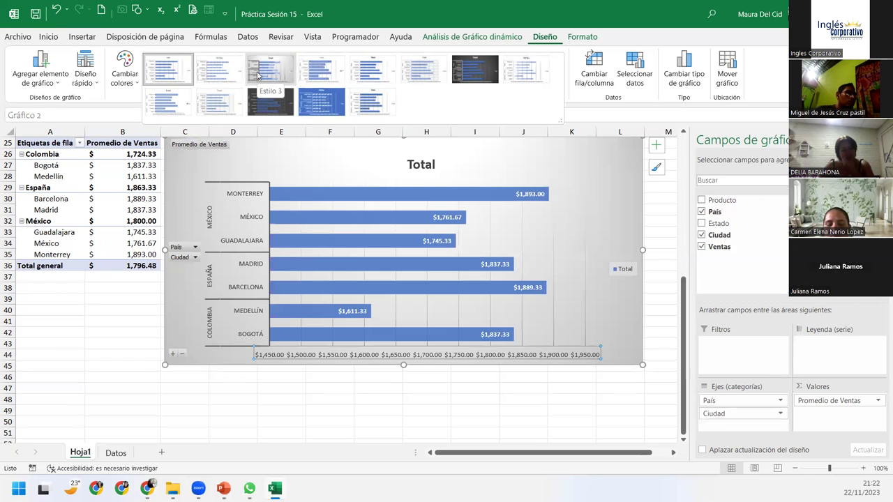
left_click(257, 76)
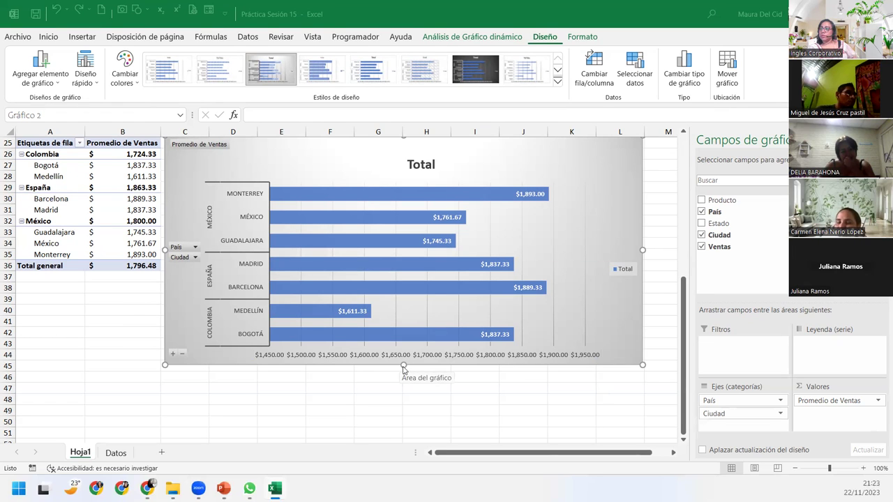
left_click(255, 355)
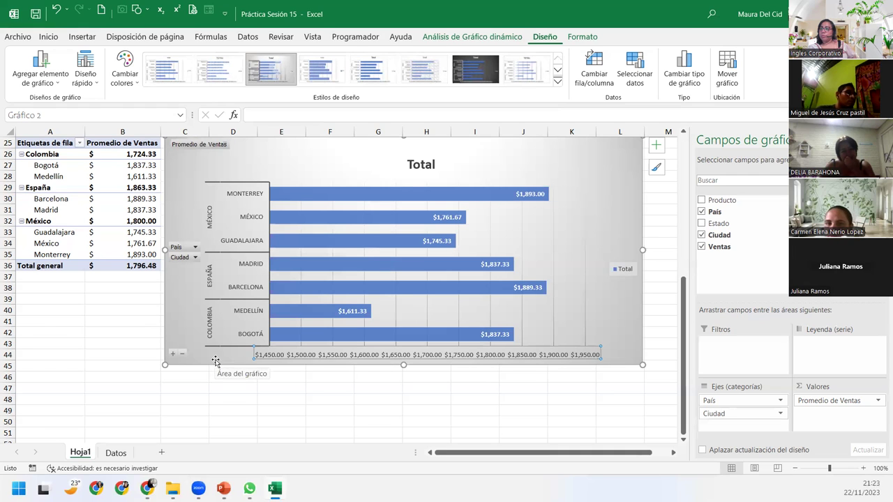
left_click(635, 355)
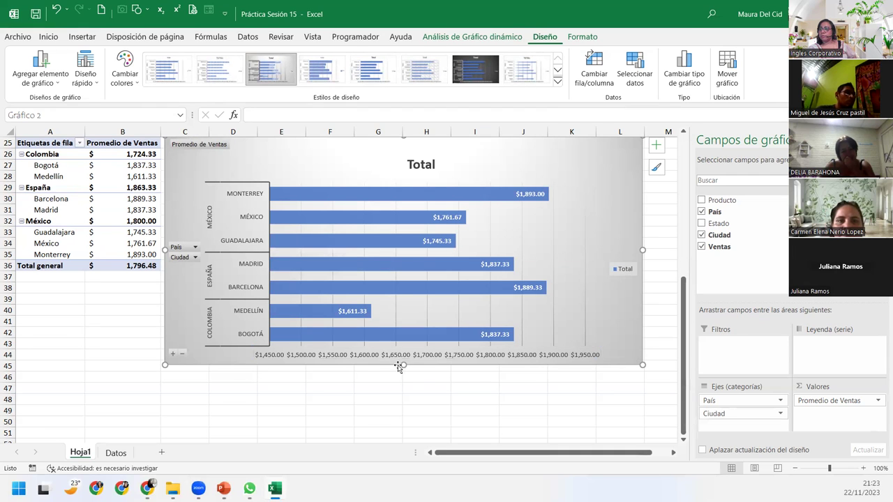
left_click_drag(400, 368, 402, 373)
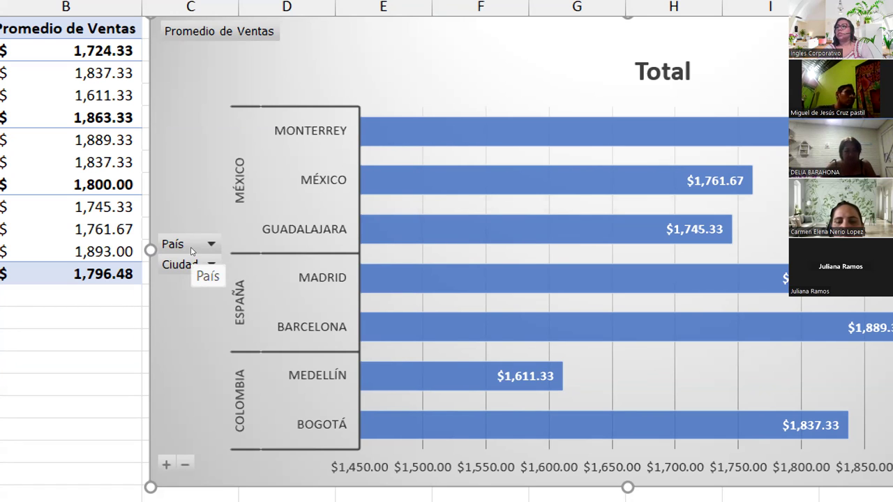
Set the chart's País filter so only México is ticked.
left_click(196, 252)
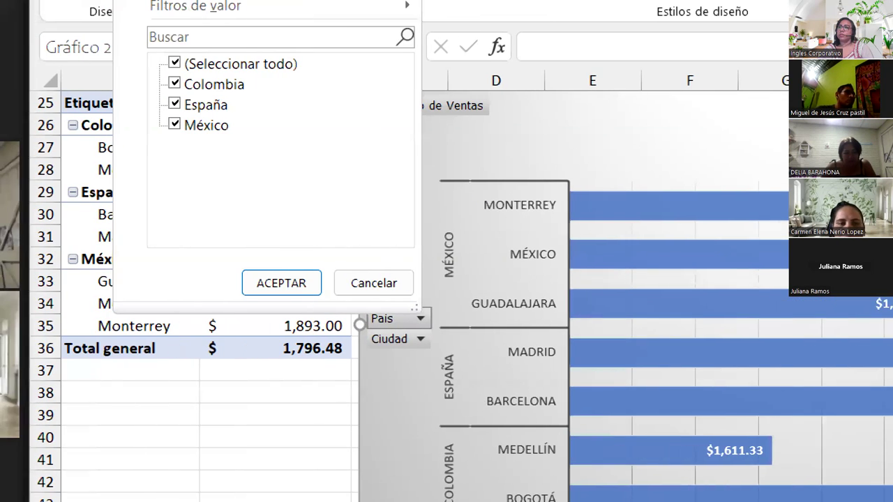
key("space")
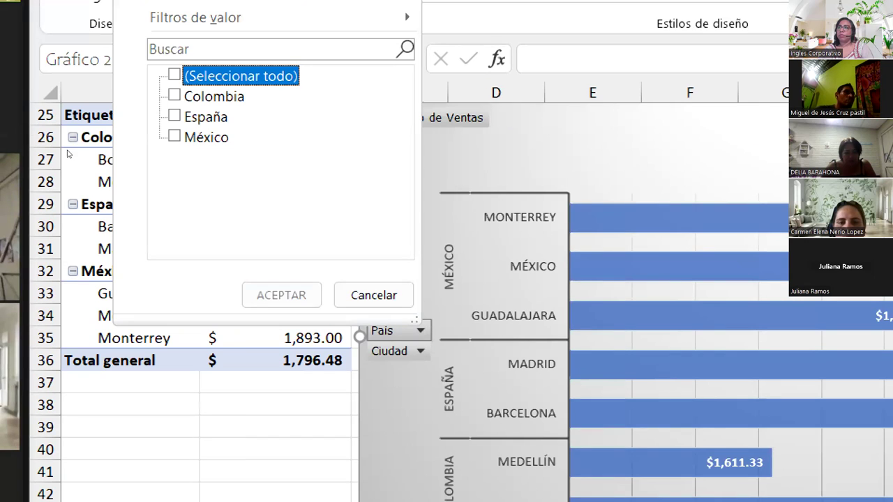
key("Down")
key("Down")
key("Down")
key("space")
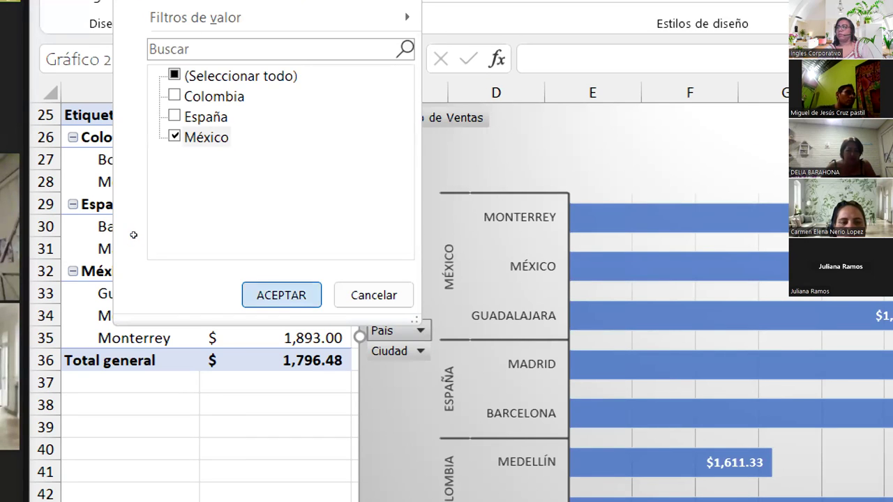
key("Return")
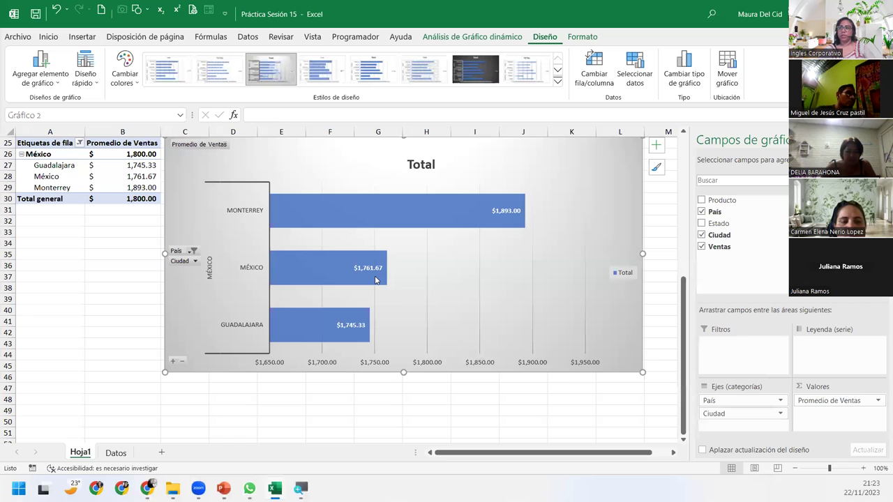
Change the País filter from México to show only Colombia.
mouse_move(376, 280)
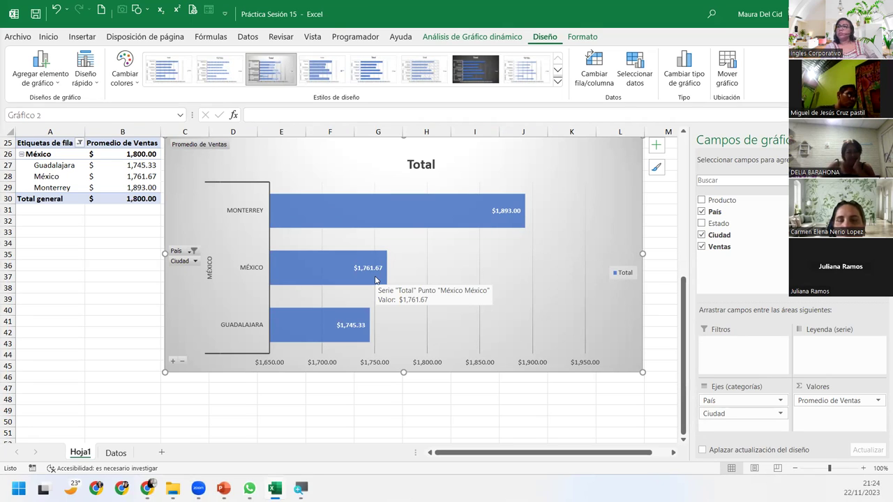
left_click(191, 252)
left_click(66, 156)
left_click(66, 135)
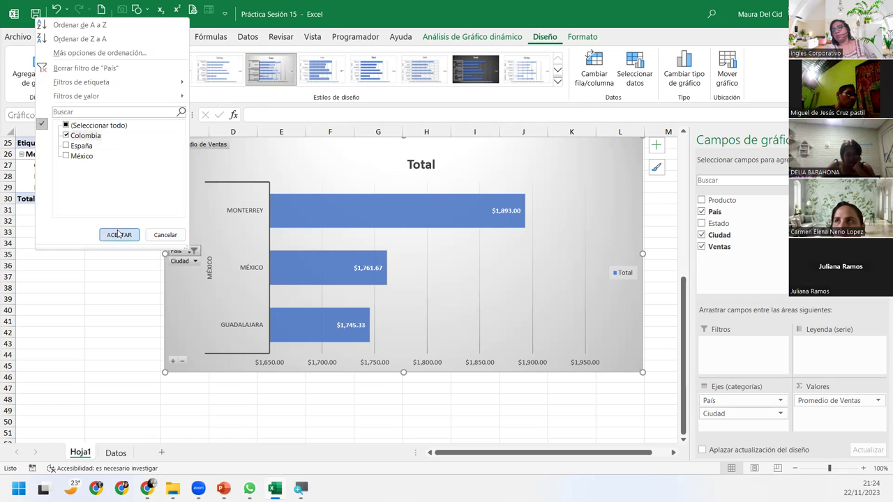
left_click(118, 234)
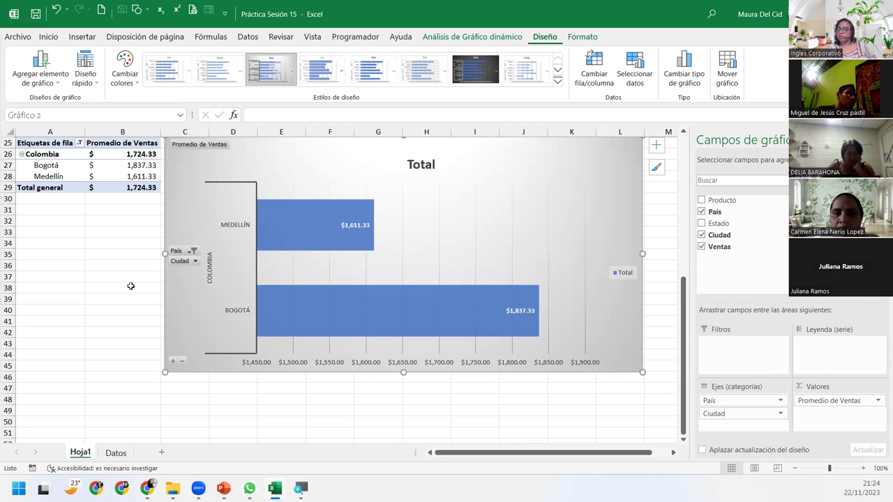
Restore all three countries with Seleccionar todo in the País filter.
left_click(193, 250)
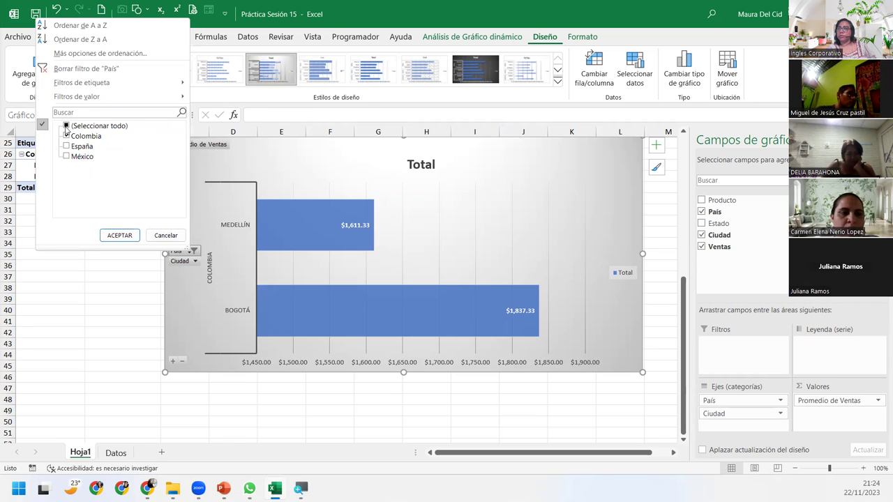
left_click(66, 127)
left_click(119, 235)
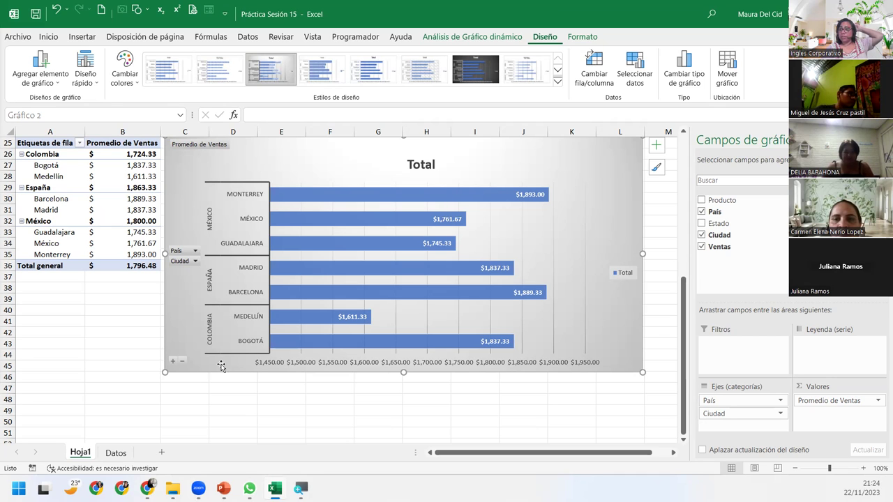
From a cell in the pivot table, open Insertar Segmentación de datos under Analizar tabla dinámica.
left_click(96, 244)
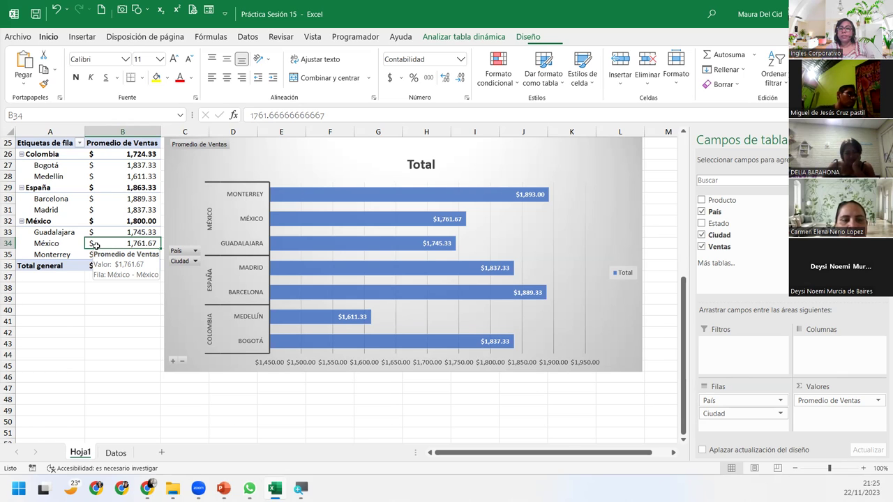
left_click(450, 33)
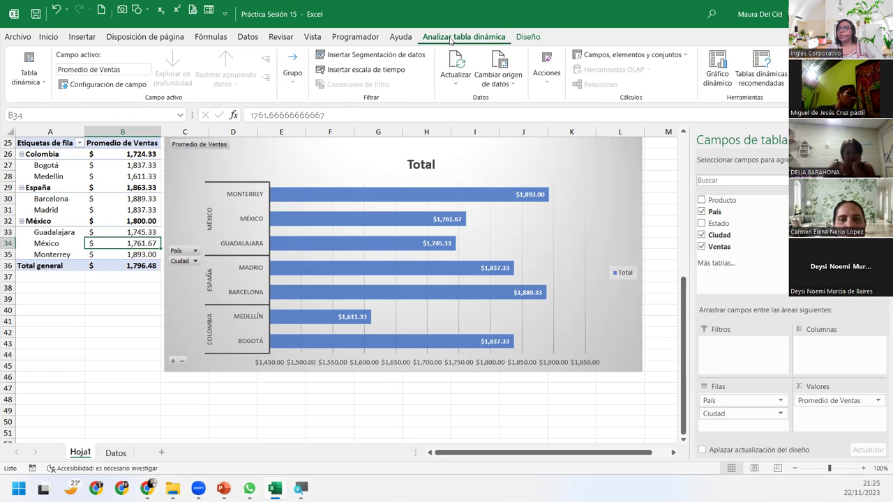
left_click(389, 54)
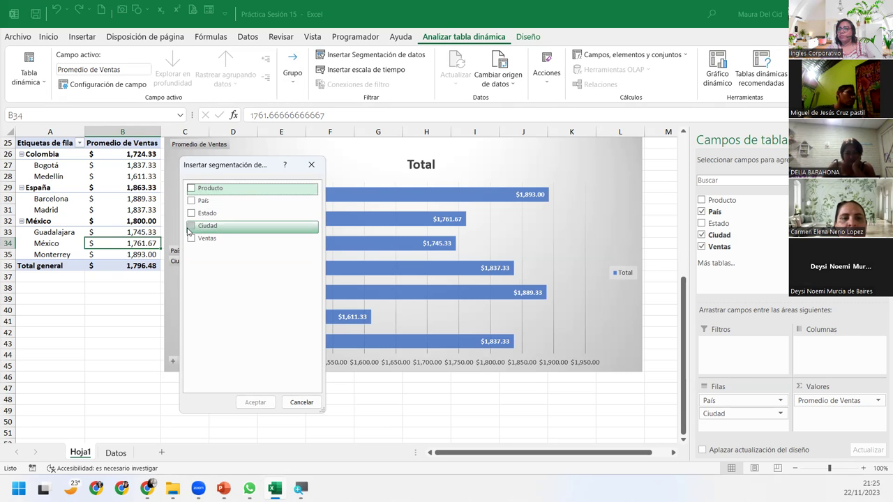
Insert a País slicer and move it below the pivot table.
left_click(191, 201)
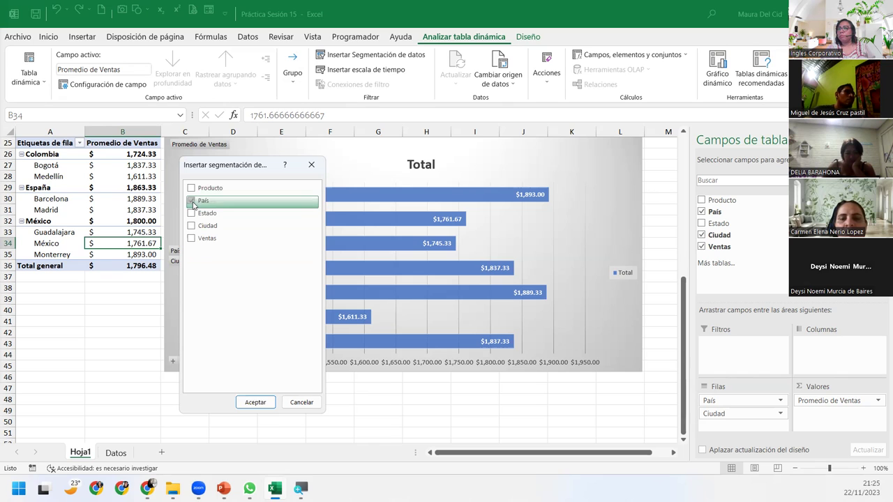
left_click(255, 402)
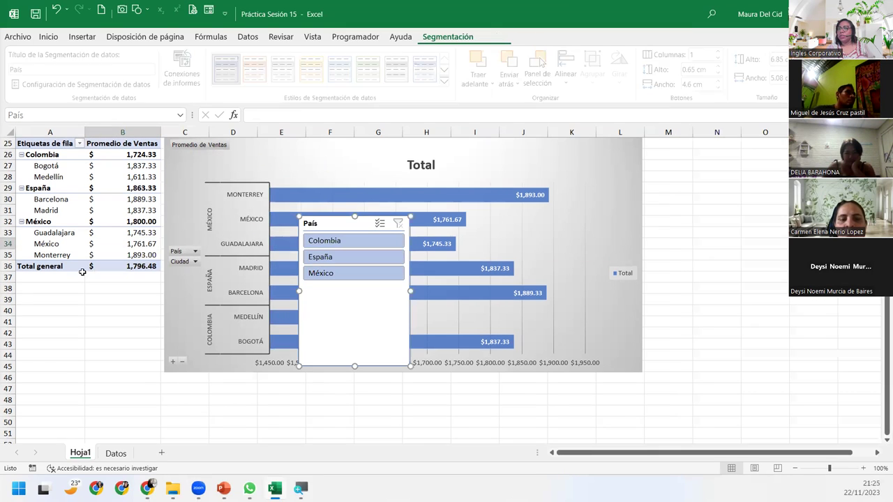
left_click_drag(341, 230, 57, 288)
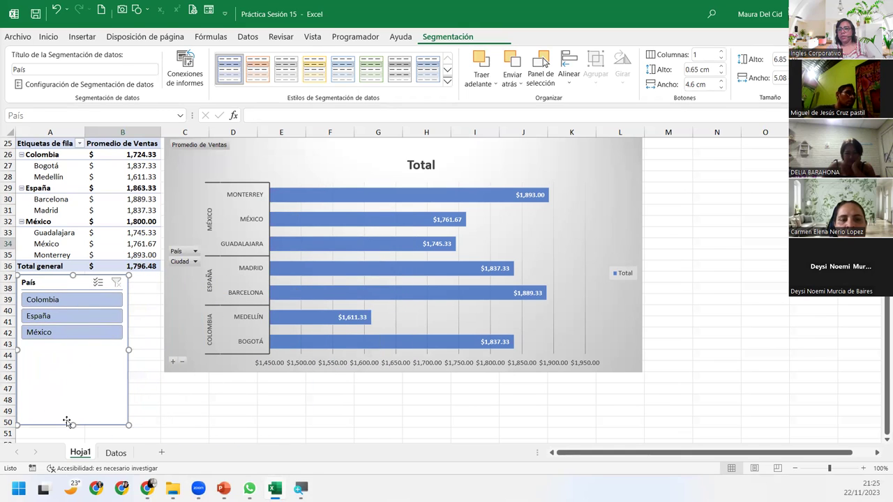
Shrink the País slicer to a compact box and filter to España.
left_click_drag(72, 424, 74, 348)
left_click_drag(128, 310, 86, 310)
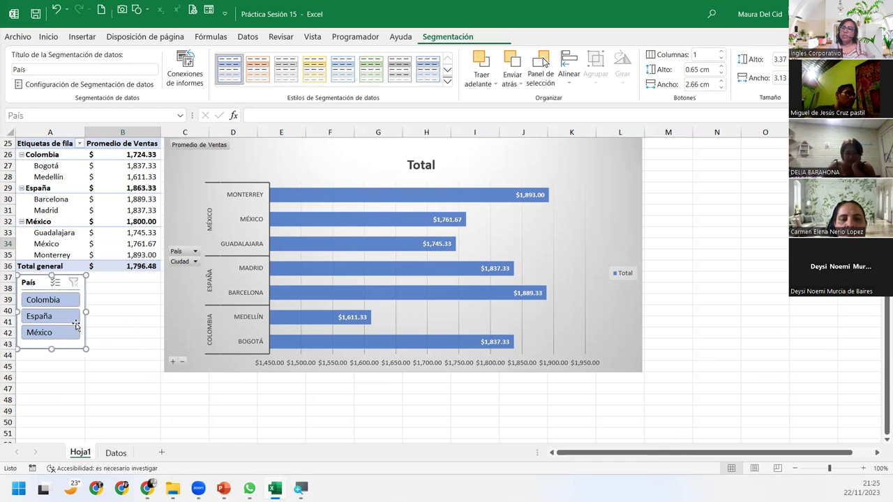
left_click(75, 321)
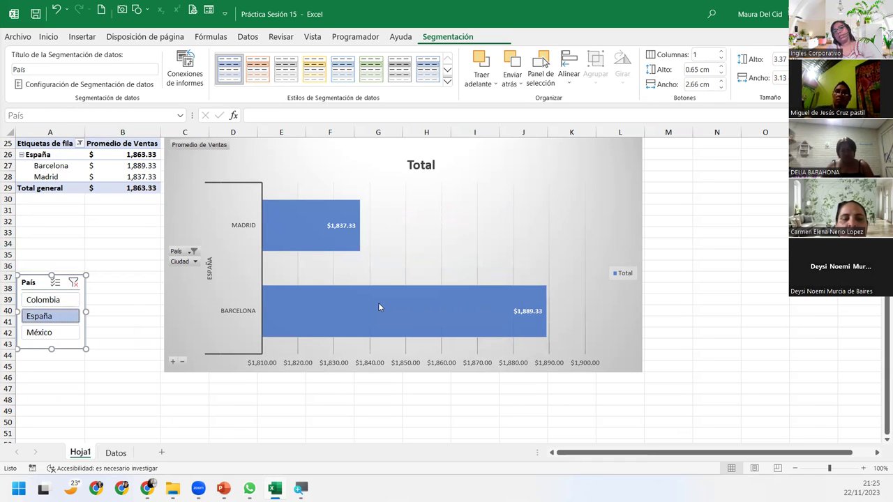
Switch the País slicer between México, Colombia and España, ending on Colombia.
left_click(62, 339)
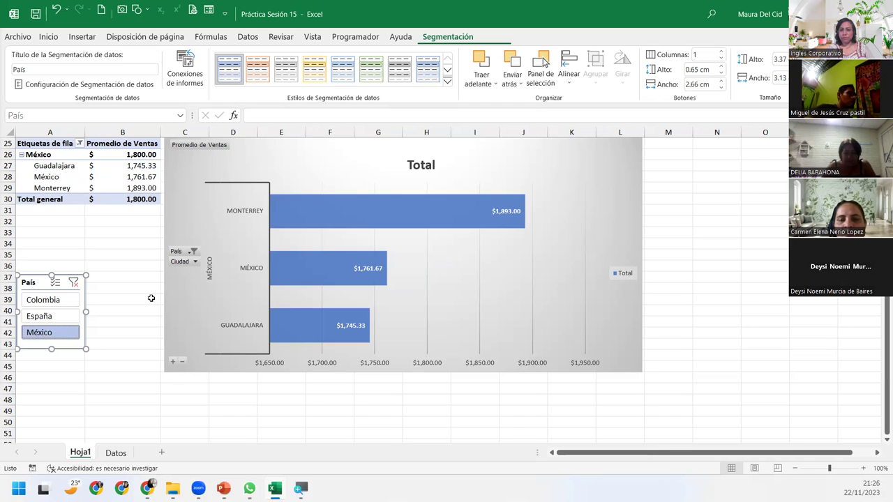
left_click(34, 304)
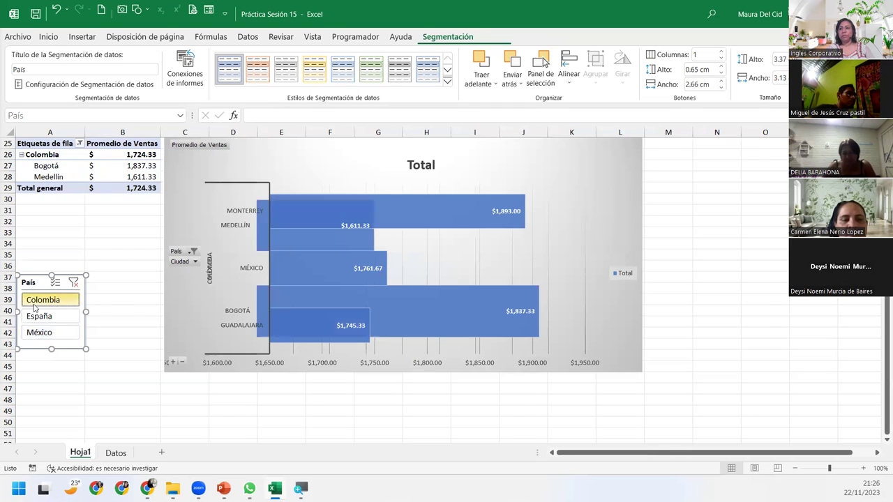
left_click(37, 316)
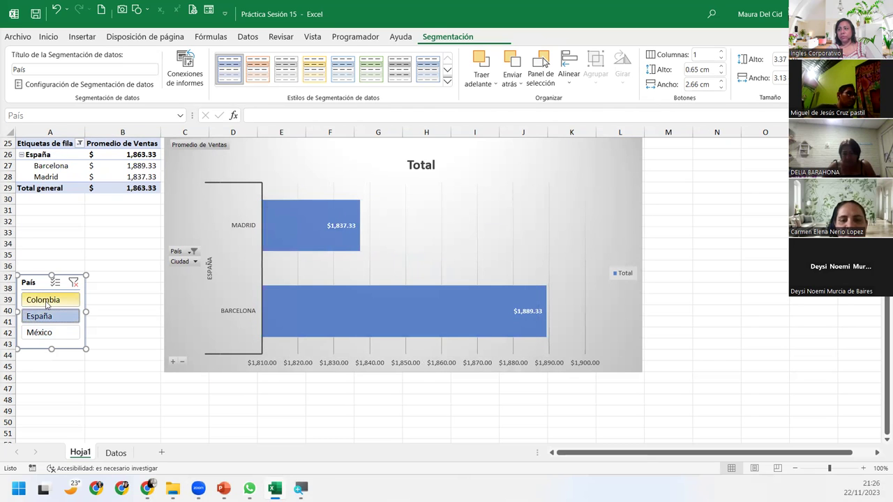
left_click(47, 304)
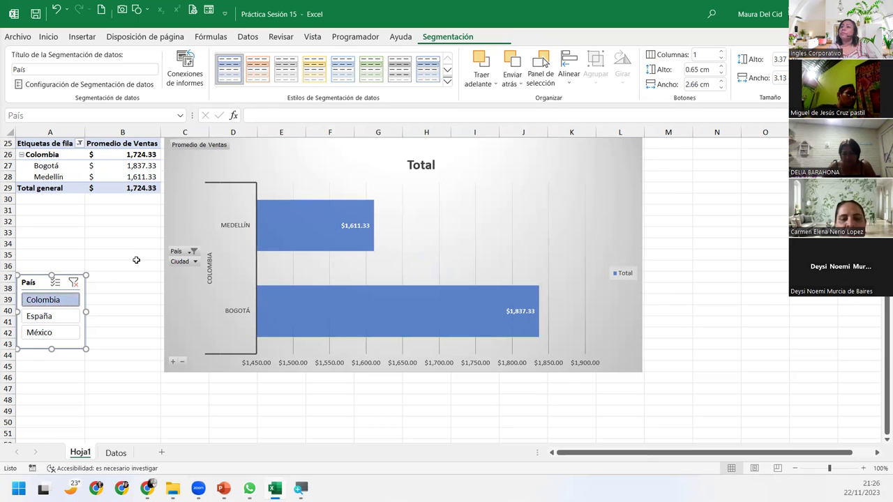
left_click(41, 238)
Scroll Hoja1, then view the Datos source table.
scroll(41, 239, "up", 4)
scroll(40, 239, "up", 3)
scroll(41, 239, "down", 4)
scroll(40, 239, "down", 4)
scroll(41, 236, "down", 2)
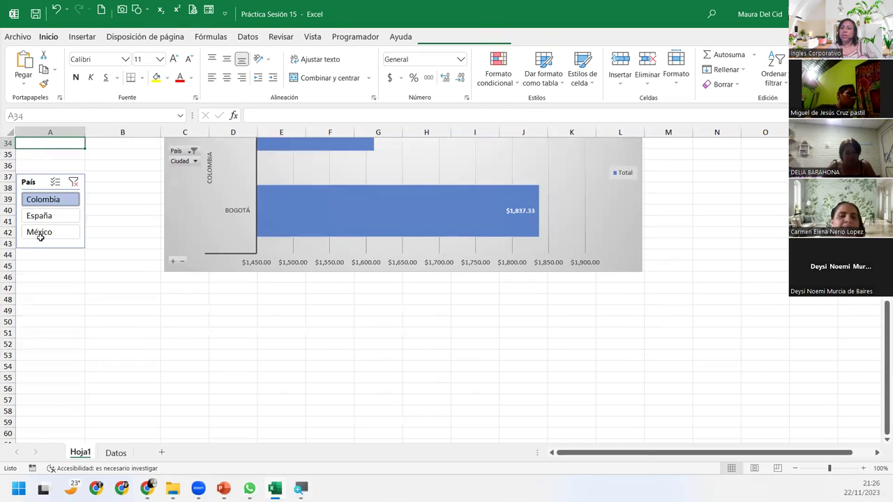
scroll(40, 233, "down", 2)
left_click(119, 453)
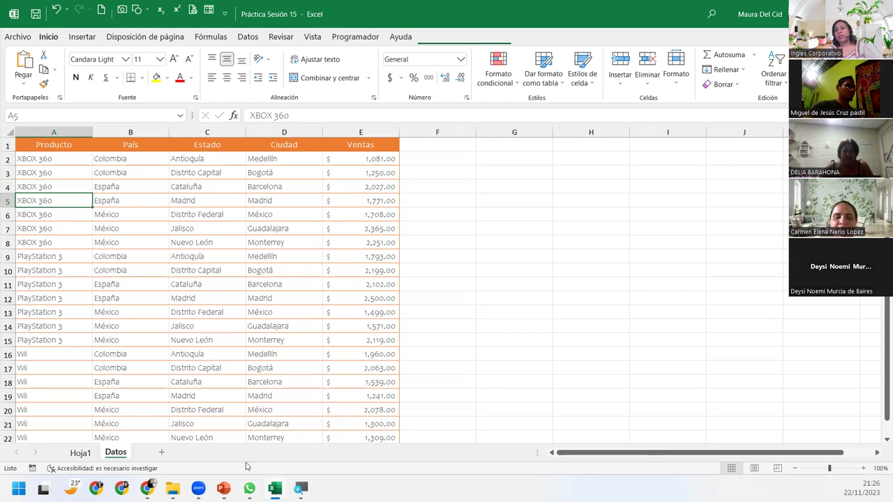
Back on Hoja1, select the pivot table and show its analysis options.
left_click(80, 452)
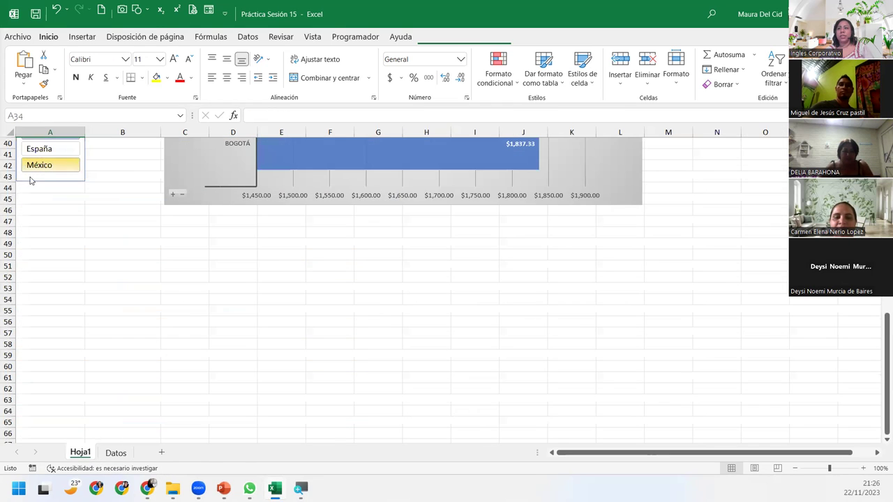
scroll(66, 167, "up", 7)
left_click(48, 232)
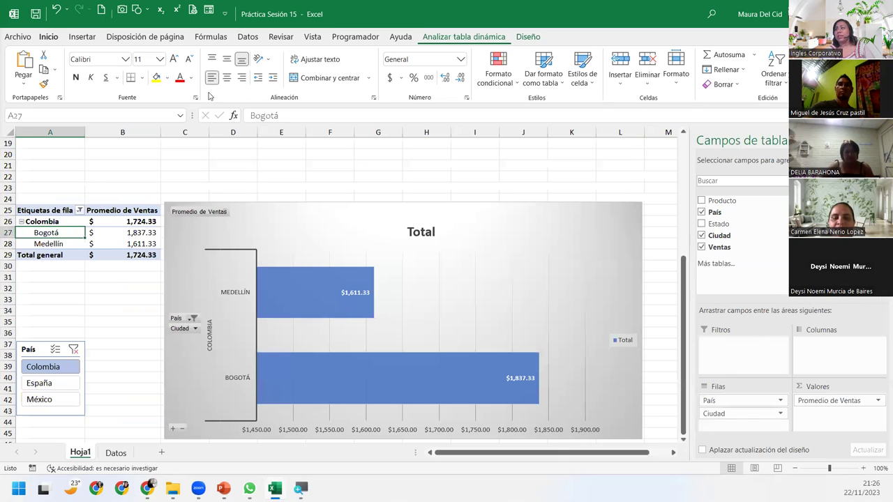
left_click(497, 41)
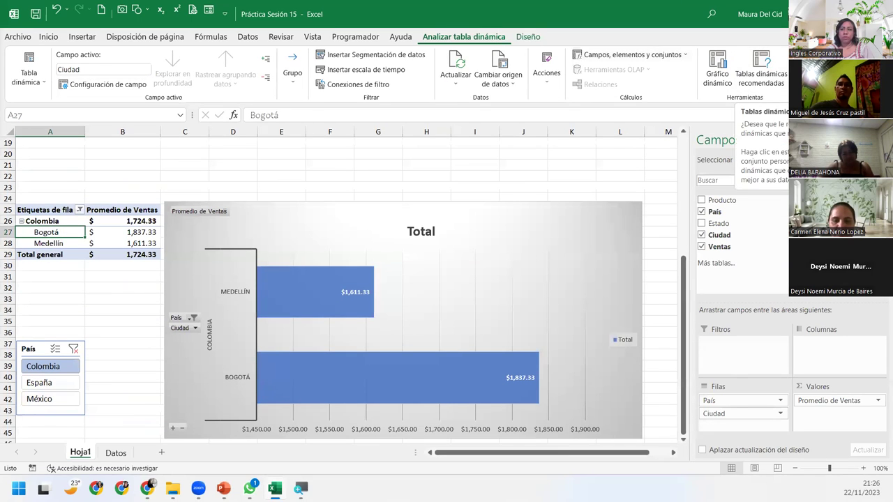
Return to the Datos sheet with the source sales table.
scroll(113, 403, "up", 3)
scroll(113, 403, "up", 4)
scroll(113, 402, "down", 5)
scroll(113, 403, "down", 4)
scroll(113, 402, "down", 1)
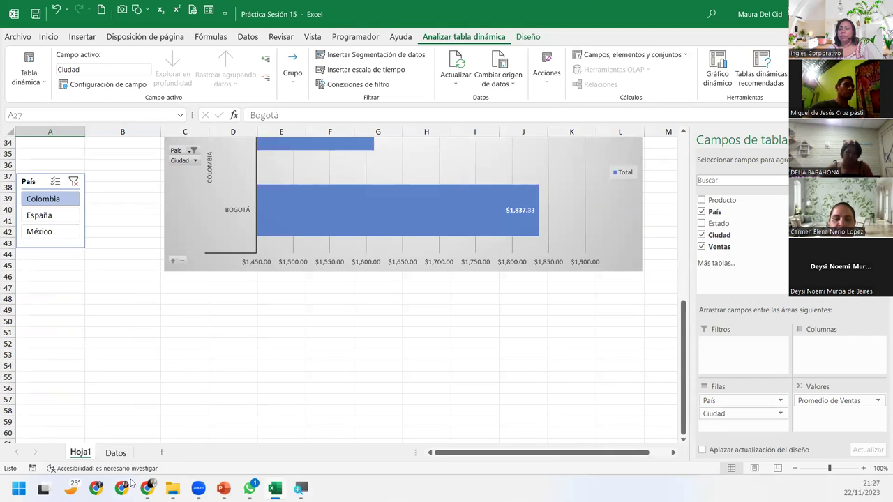
left_click(116, 453)
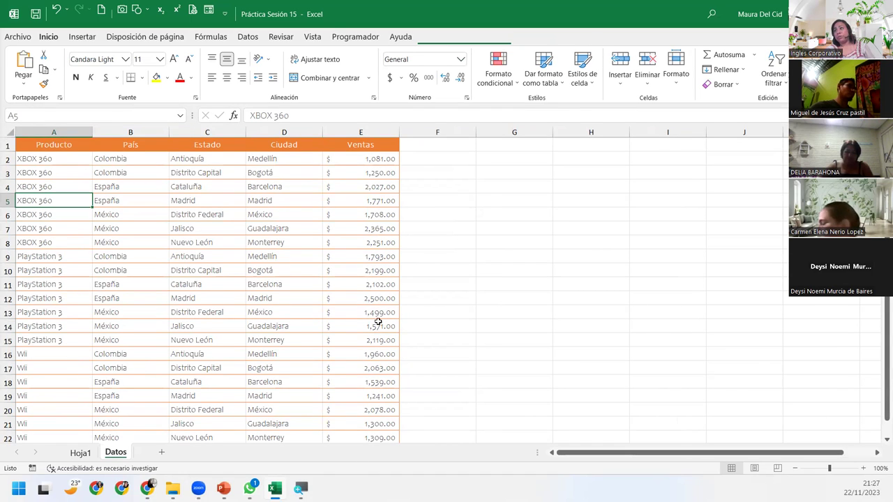
Insert a pivot chart from the Datos table on existing sheet Hoja1 at $A$55.
left_click(97, 40)
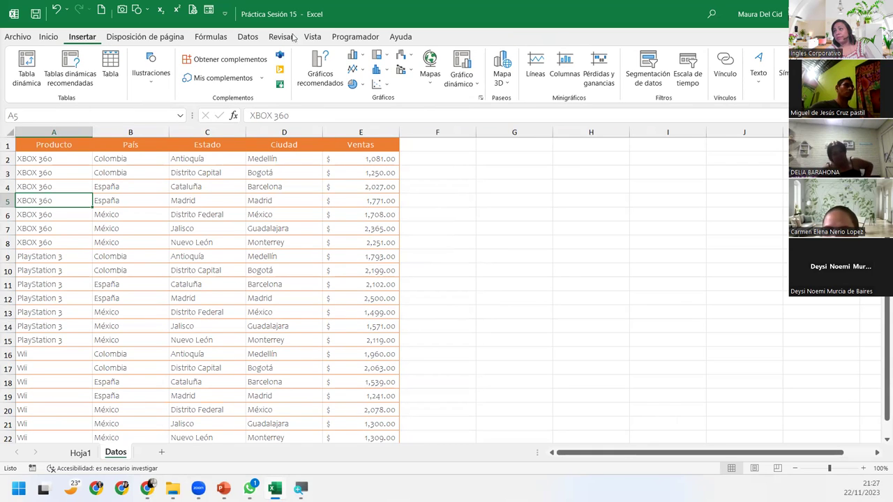
left_click(459, 78)
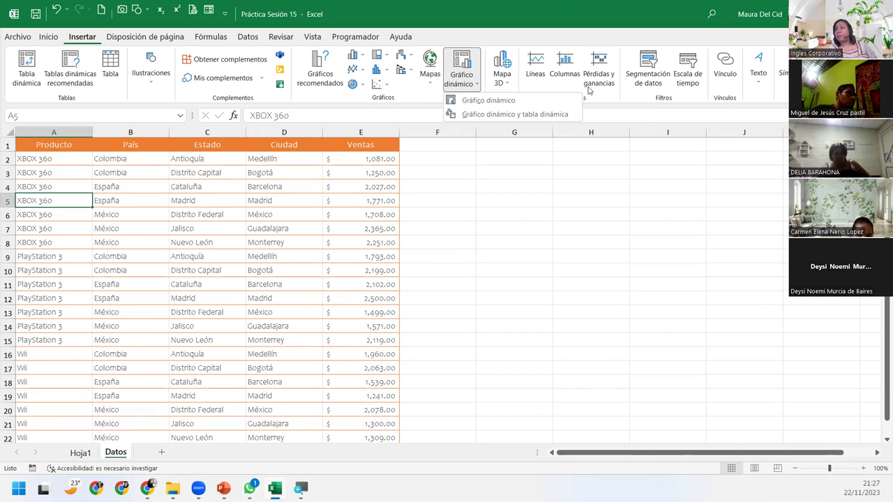
left_click(450, 102)
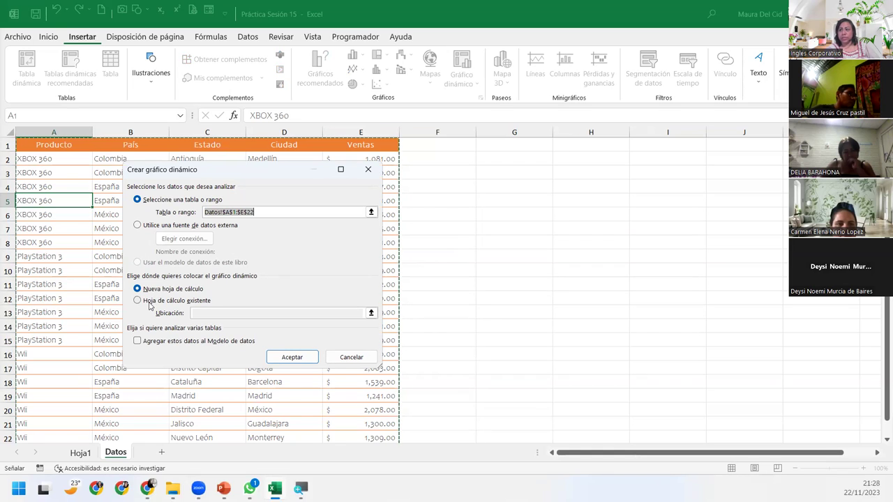
left_click(149, 301)
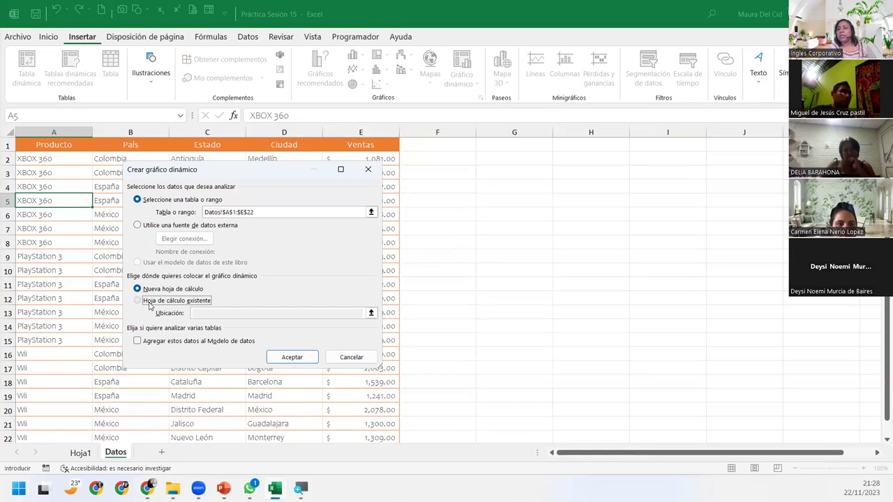
left_click(77, 453)
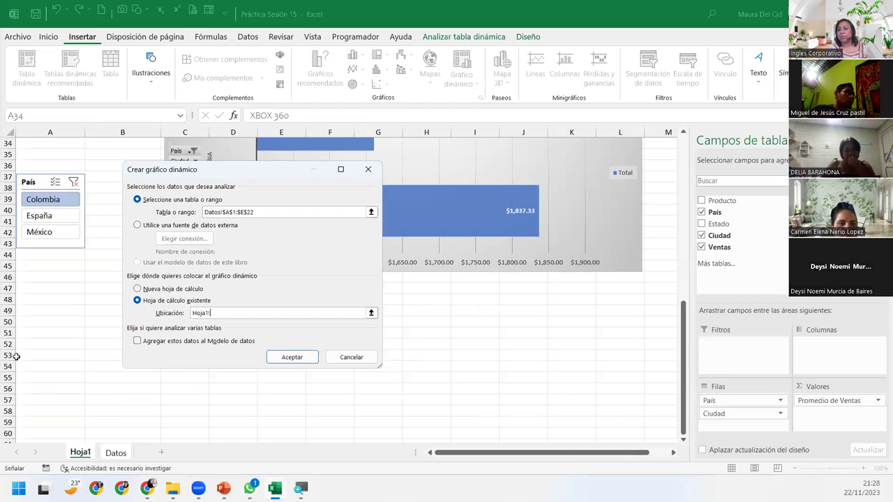
left_click(38, 380)
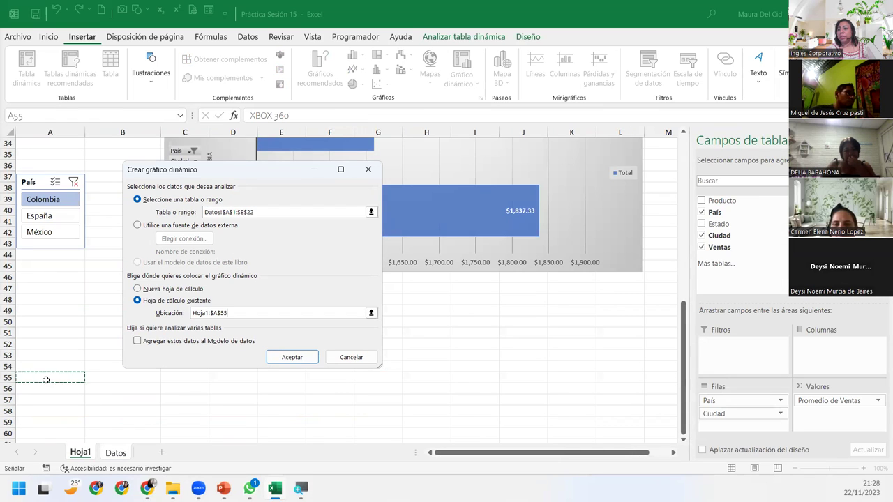
left_click(291, 357)
Move the empty pivot chart down beside rows 55–69.
scroll(289, 352, "down", 5)
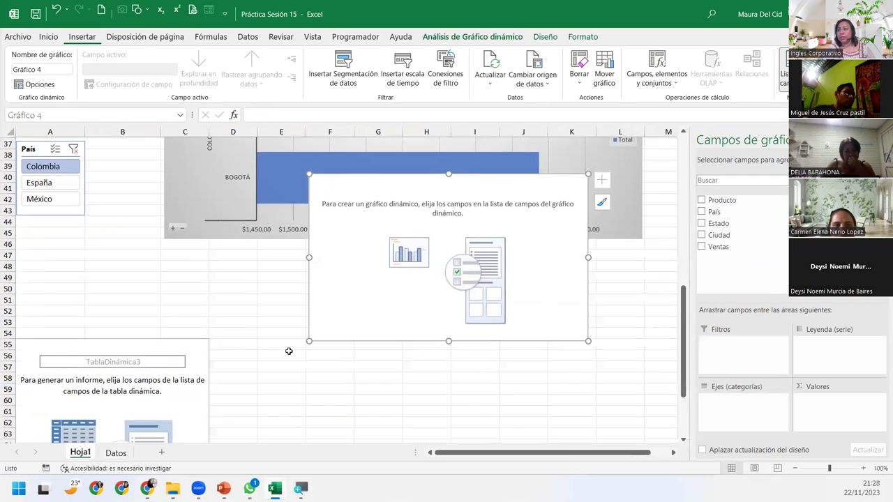
scroll(314, 279, "up", 2)
left_click_drag(332, 203, 240, 304)
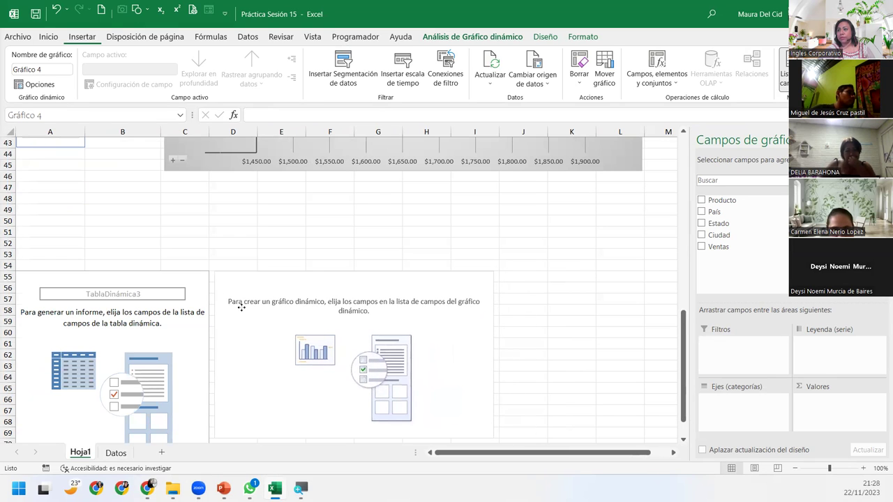
Put Estado on the chart's categories and sum Ventas as its values.
scroll(253, 308, "down", 5)
scroll(252, 308, "up", 1)
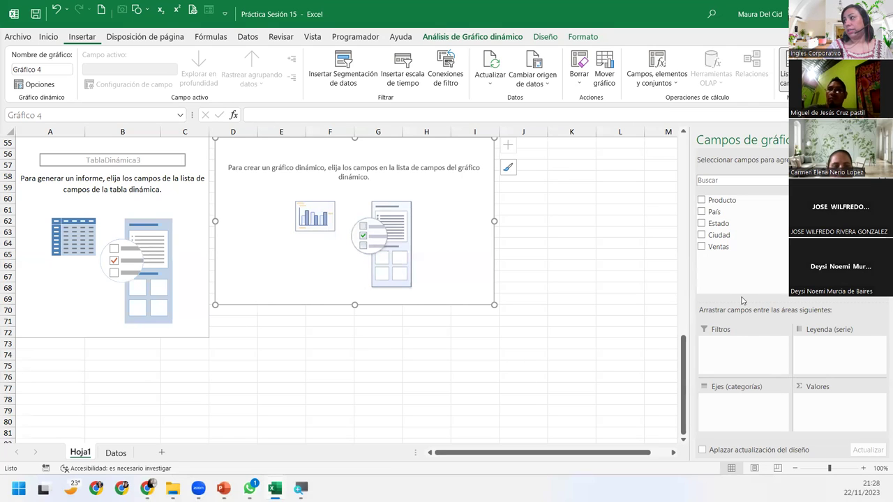
left_click_drag(733, 224, 746, 410)
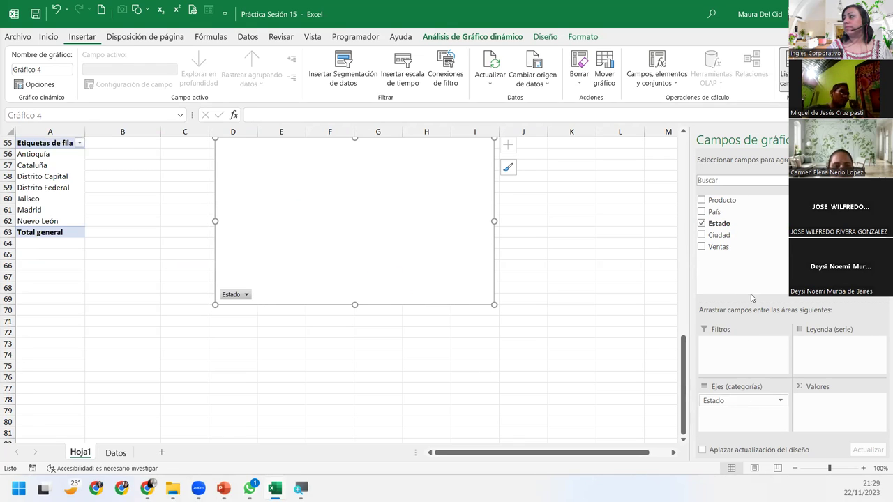
left_click_drag(719, 247, 828, 409)
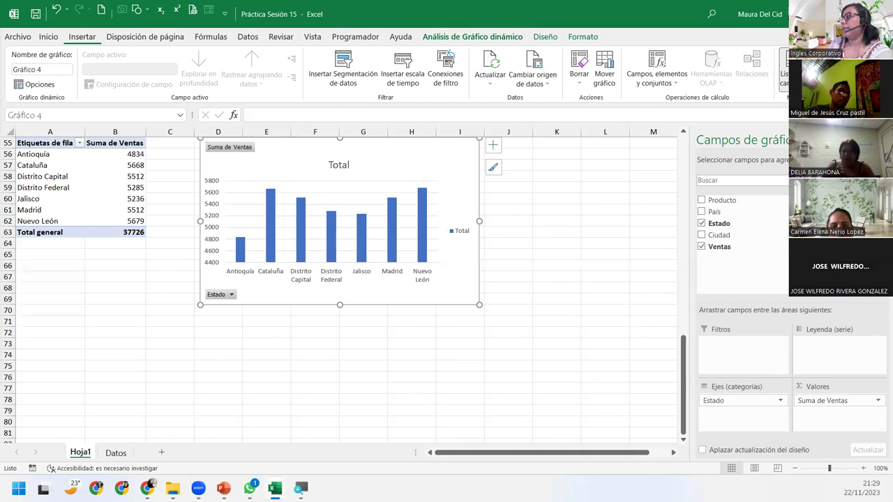
Rename the Suma de Ventas value field to 'Ventas Totales'.
left_click(877, 404)
left_click(760, 441)
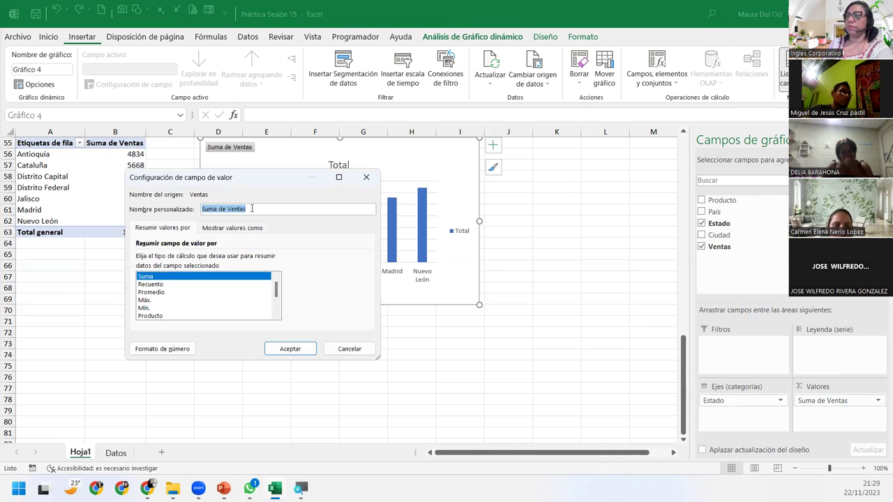
type("Ventas Totales")
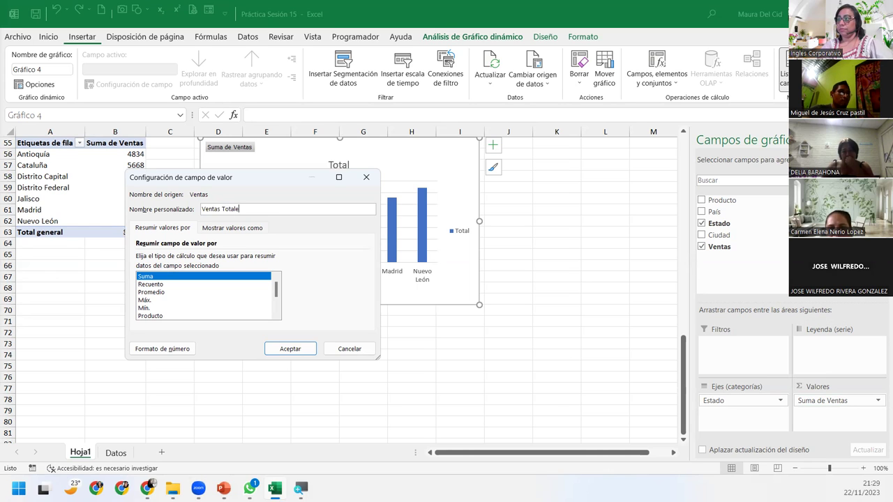
Format the values as Contabilidad with the $ symbol and place the chart beside the table.
left_click(162, 349)
left_click(124, 197)
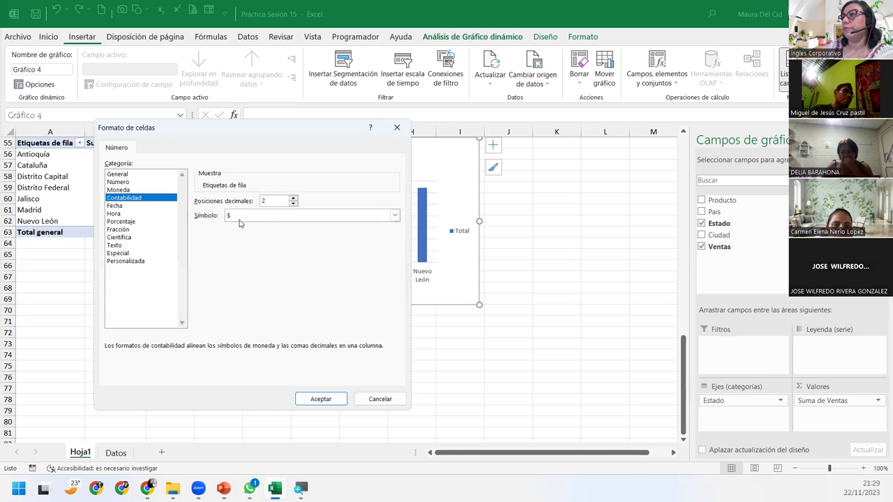
left_click(247, 216)
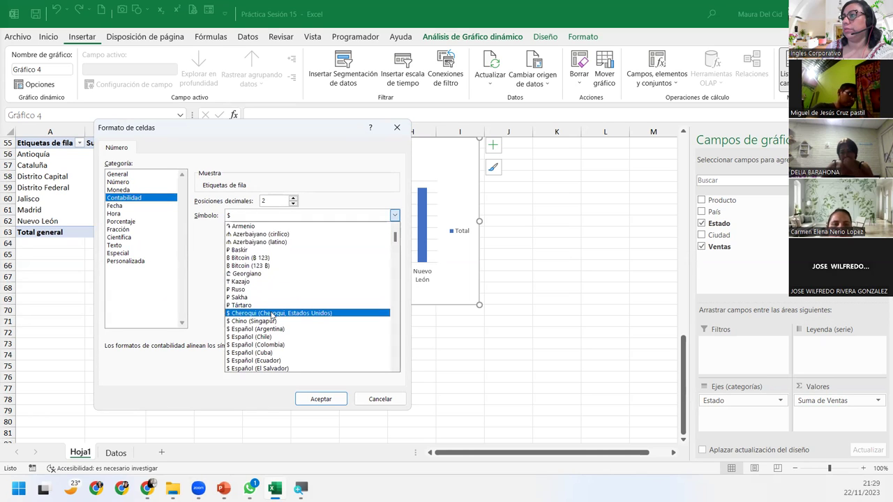
left_click(265, 361)
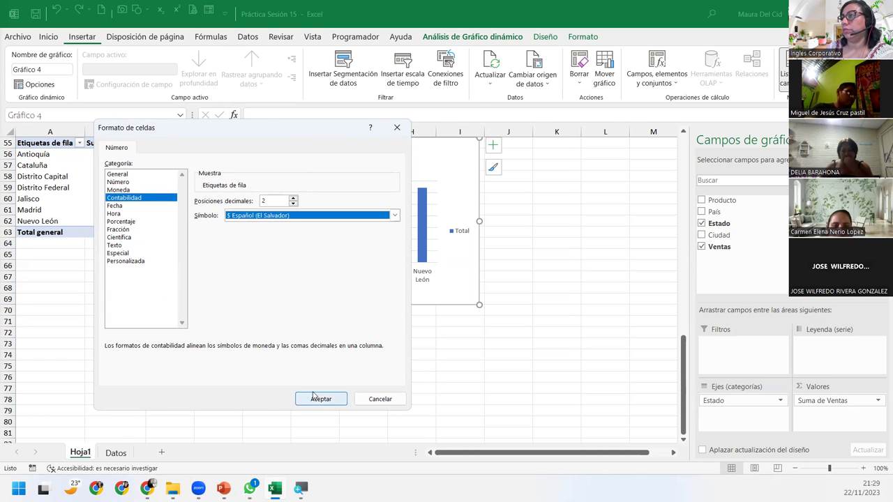
left_click(312, 398)
left_click(298, 350)
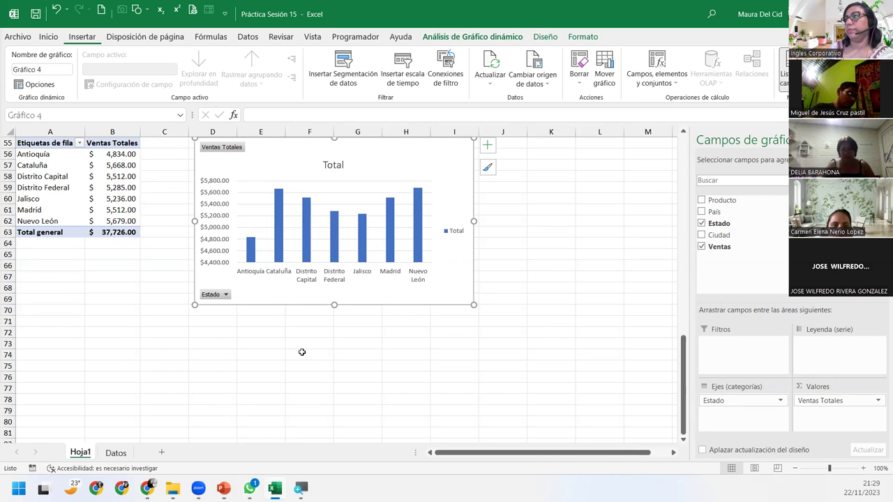
left_click_drag(232, 155, 233, 188)
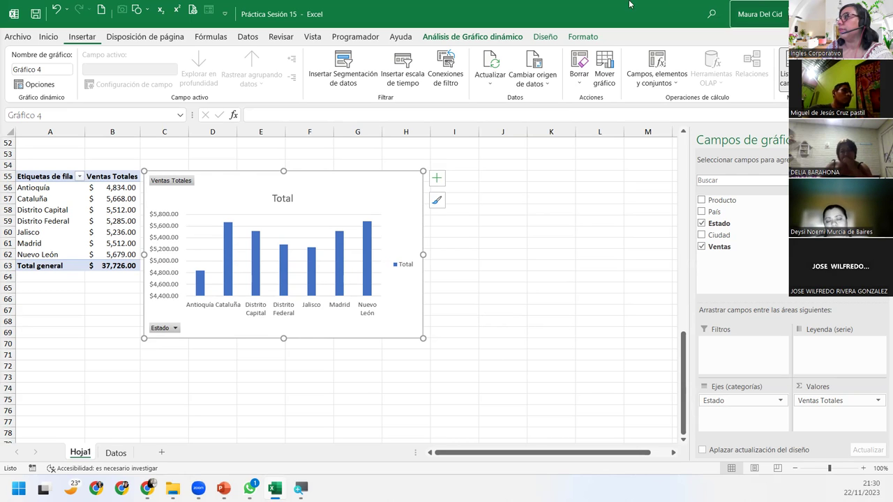
Change the sales-by-state pivot chart to the Circular 3D pie type.
left_click(538, 39)
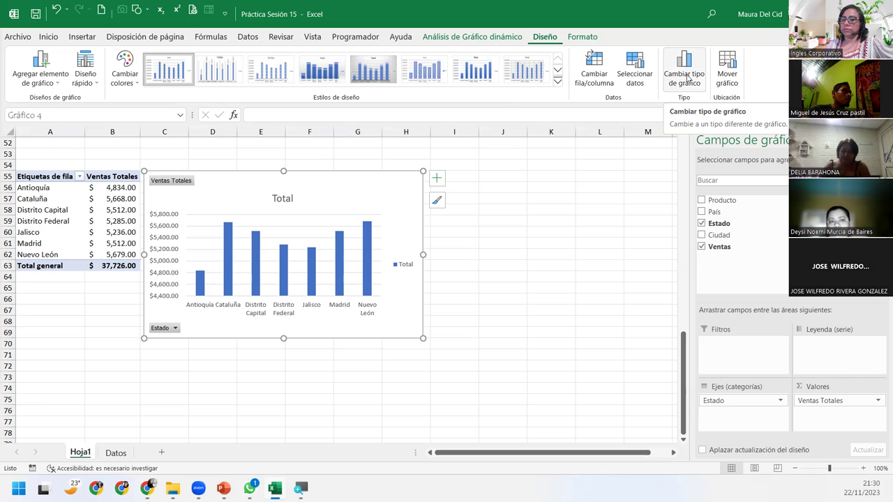
left_click(688, 78)
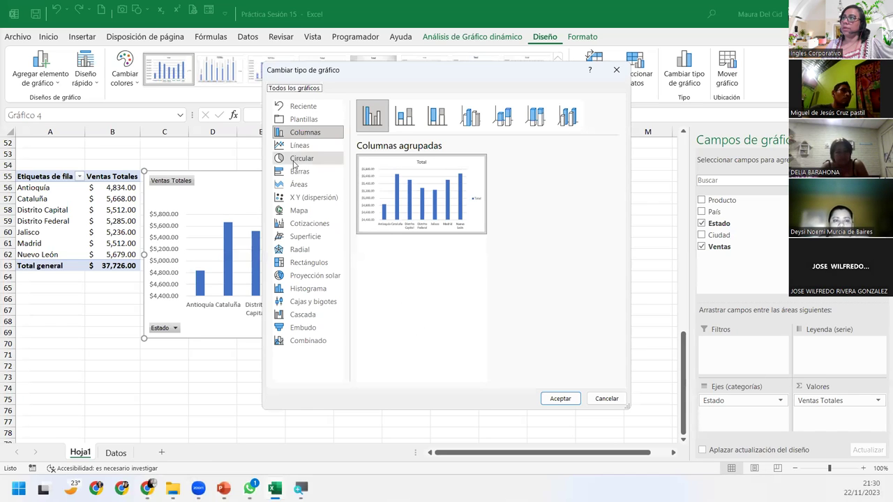
left_click(293, 162)
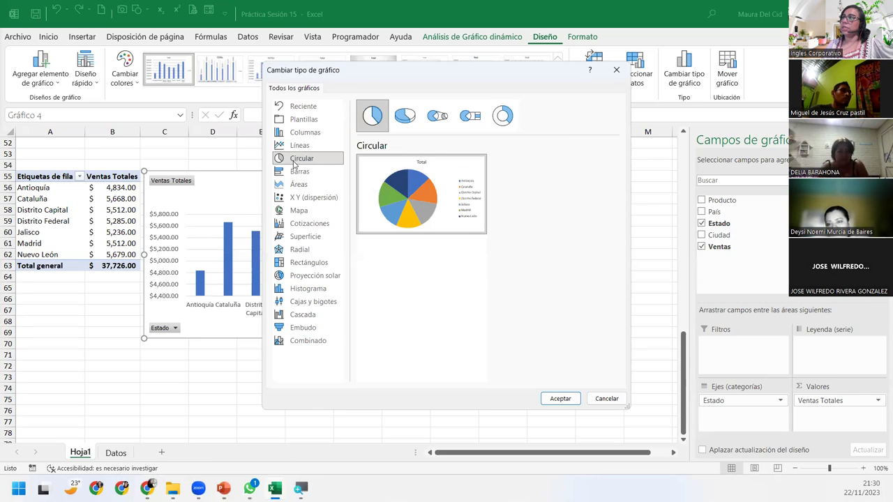
left_click(397, 116)
left_click(432, 113)
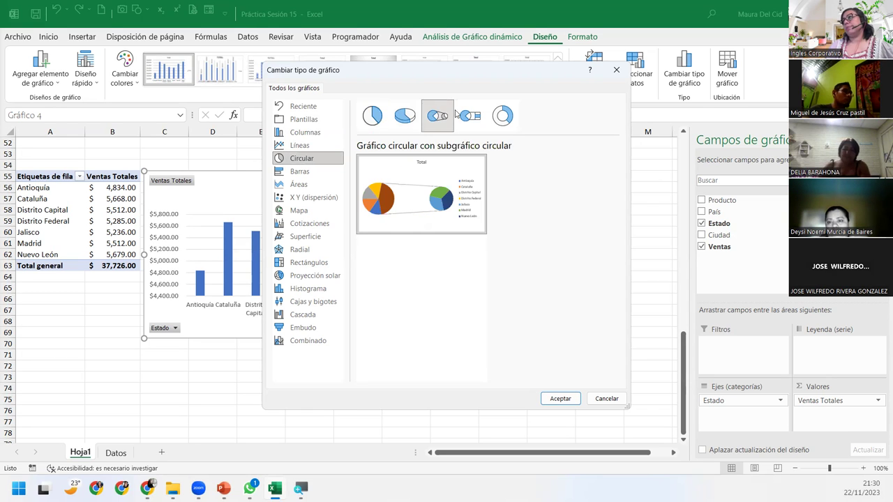
left_click(469, 116)
left_click(503, 116)
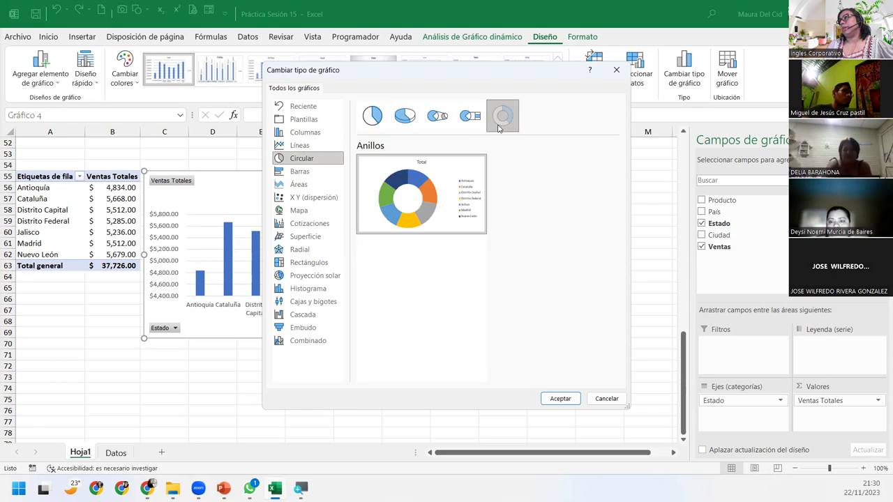
left_click(438, 116)
left_click(410, 125)
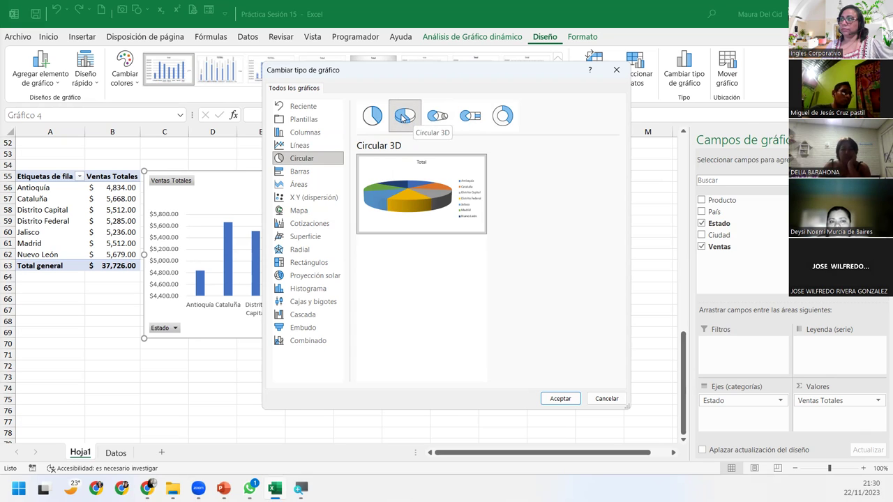
mouse_move(382, 190)
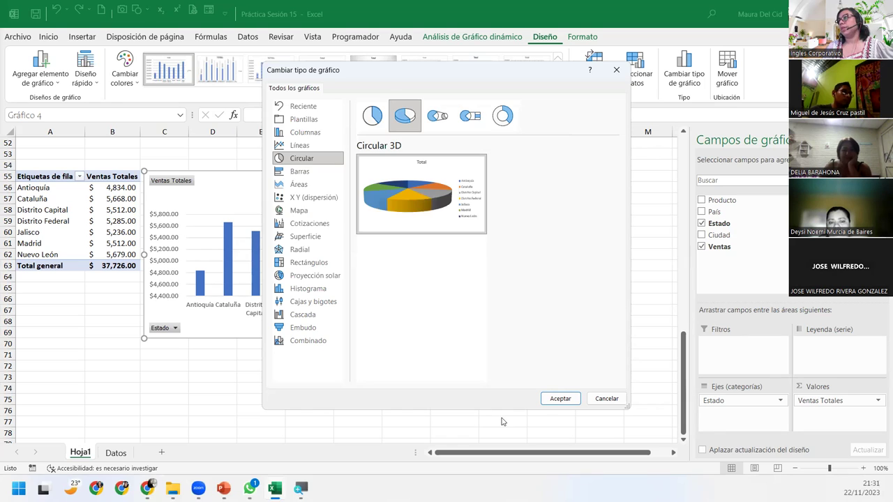
left_click(568, 399)
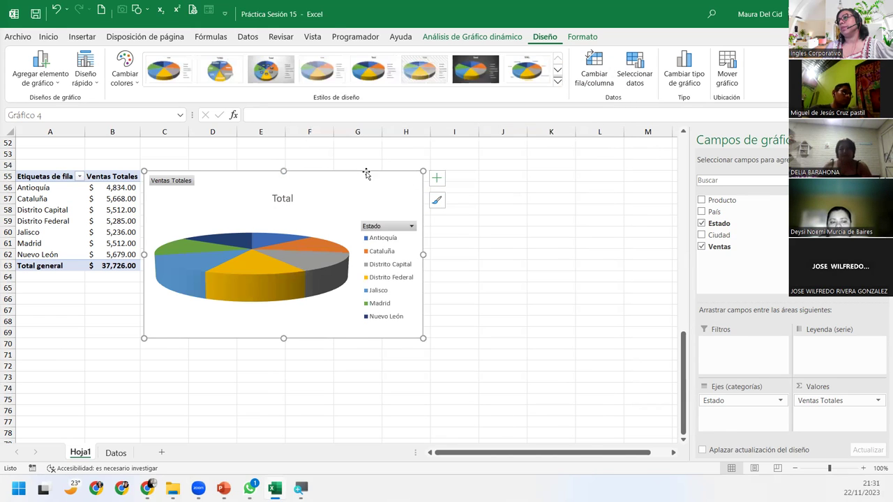
Apply chart style Estilo 9 to show percentage labels on each slice.
left_click(558, 78)
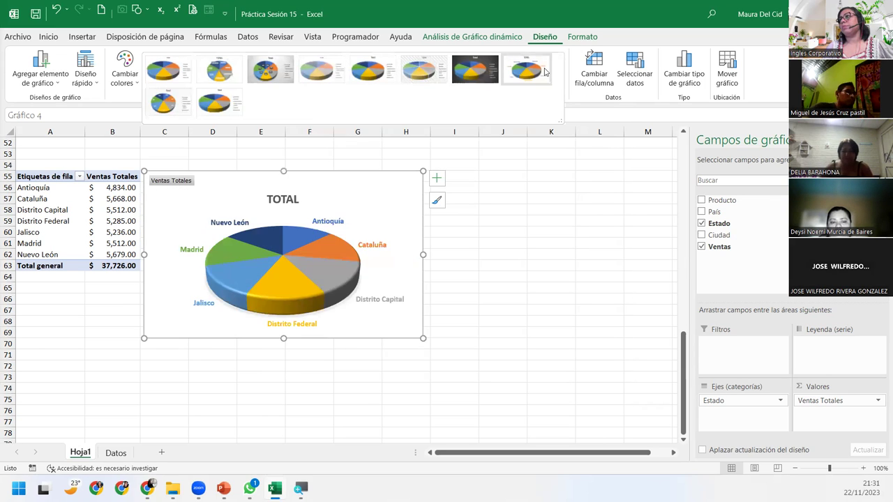
left_click(162, 101)
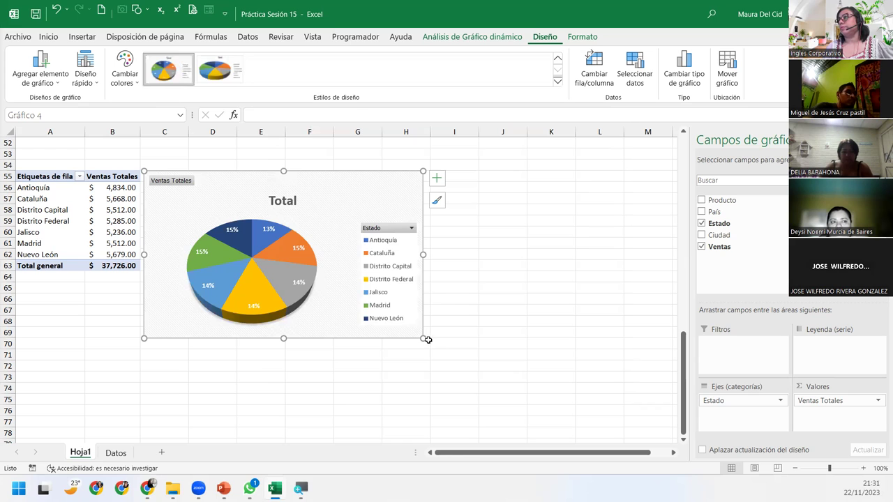
Enlarge the chart and raise the Total title toward the top.
mouse_move(423, 338)
left_mouse_down()
mouse_move(579, 391)
mouse_move(567, 383)
left_mouse_up()
left_click(361, 204)
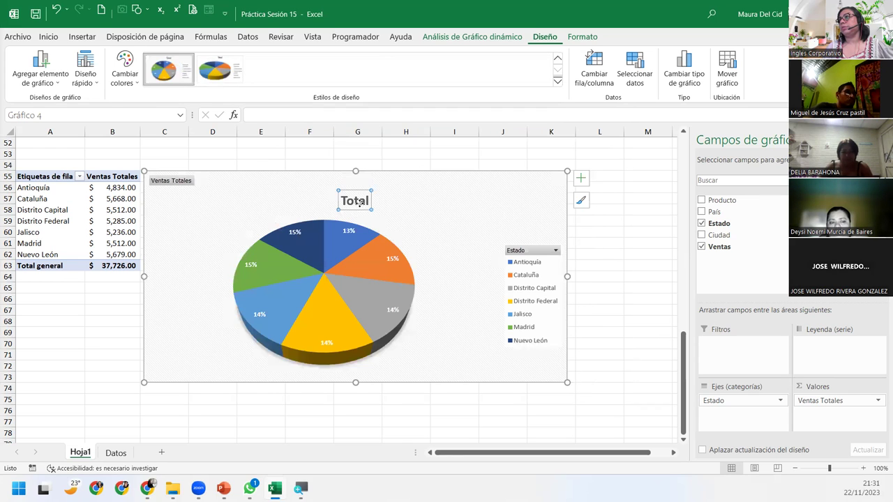
left_click_drag(360, 203, 362, 189)
Enlarge the pie's plot area to fill more of the chart.
left_click(312, 217)
left_click(388, 236)
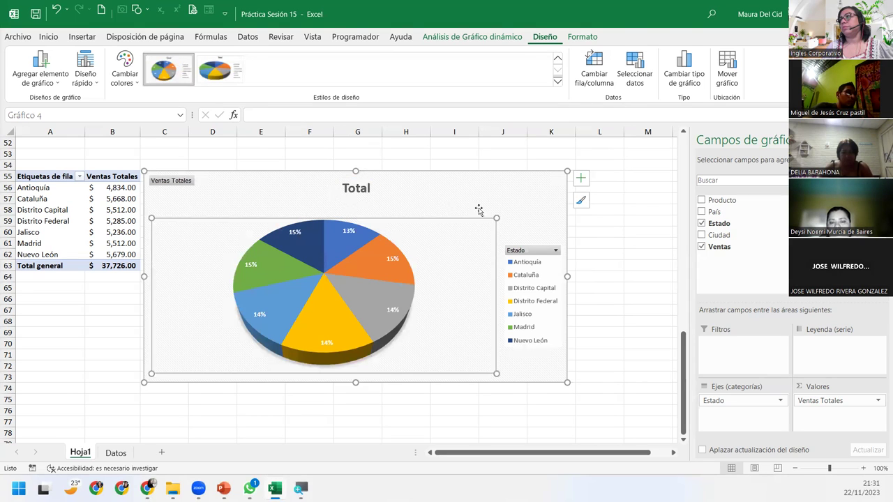
left_click_drag(496, 218, 515, 202)
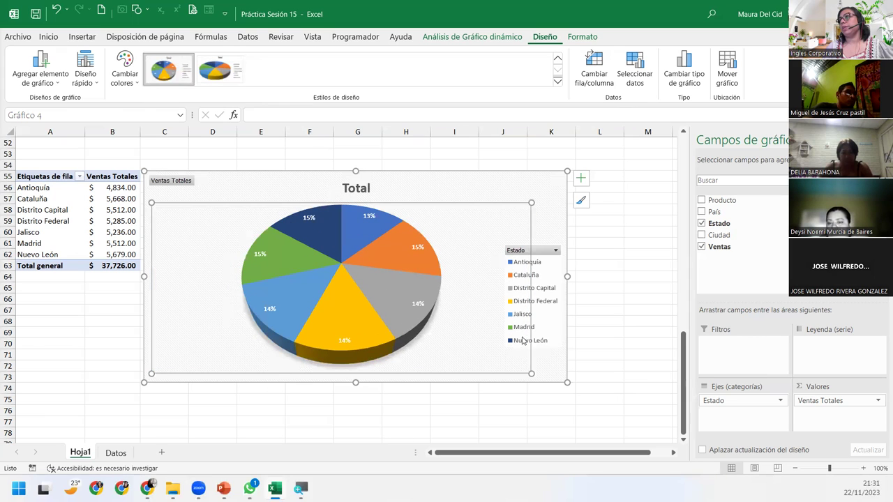
left_click(559, 365)
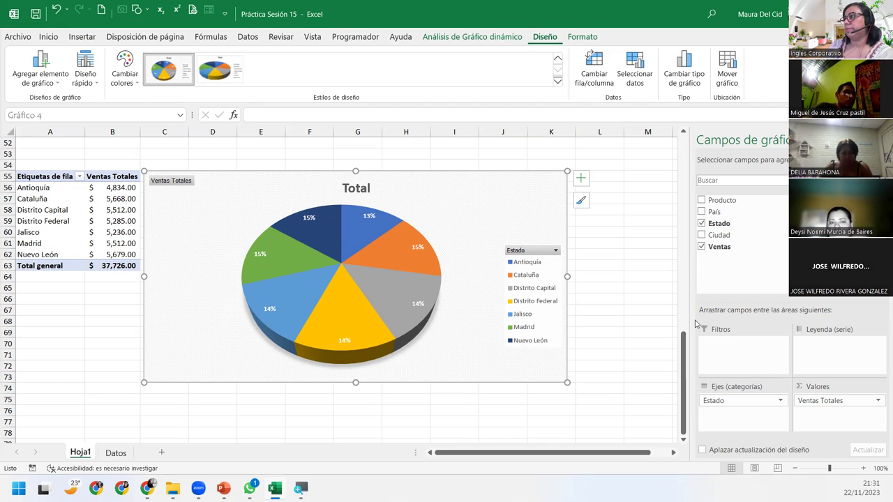
Leave the Estado filter unchanged and add País as a report filter in the Filtros area.
left_click(556, 250)
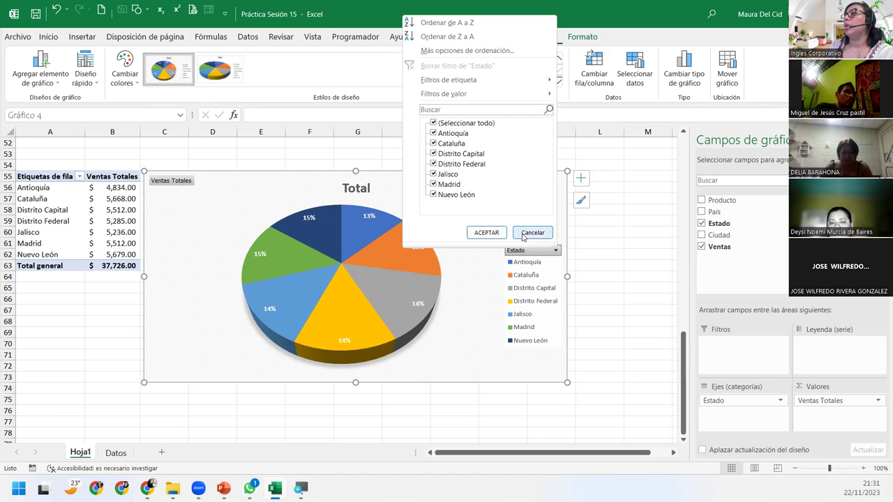
left_click(525, 235)
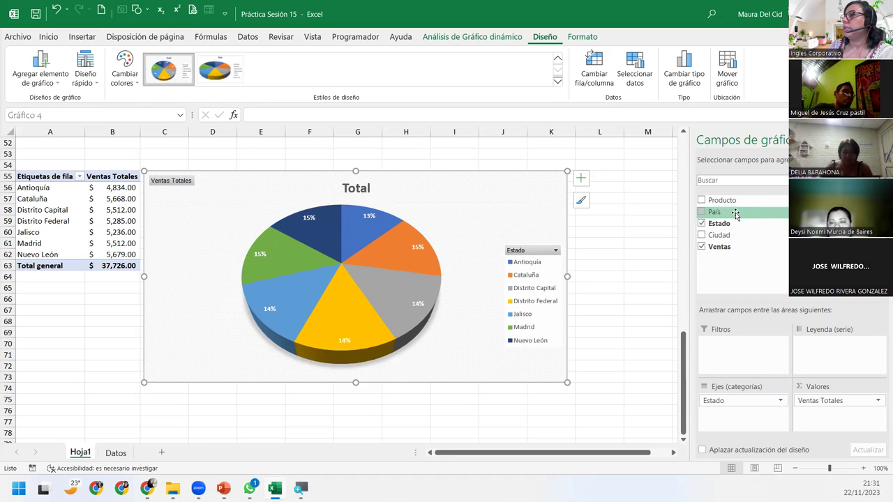
left_click_drag(735, 213, 729, 346)
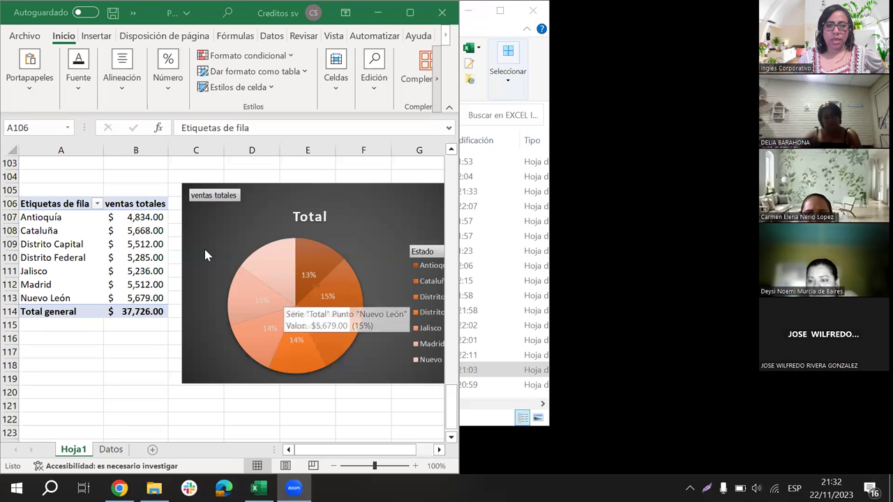
left_click(136, 257)
left_click(69, 204)
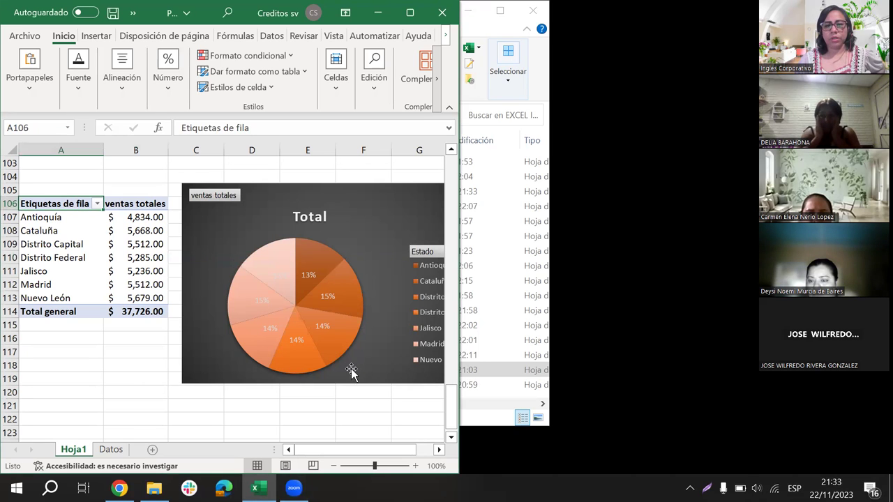
left_click(53, 257)
left_click(28, 204)
left_click(255, 225)
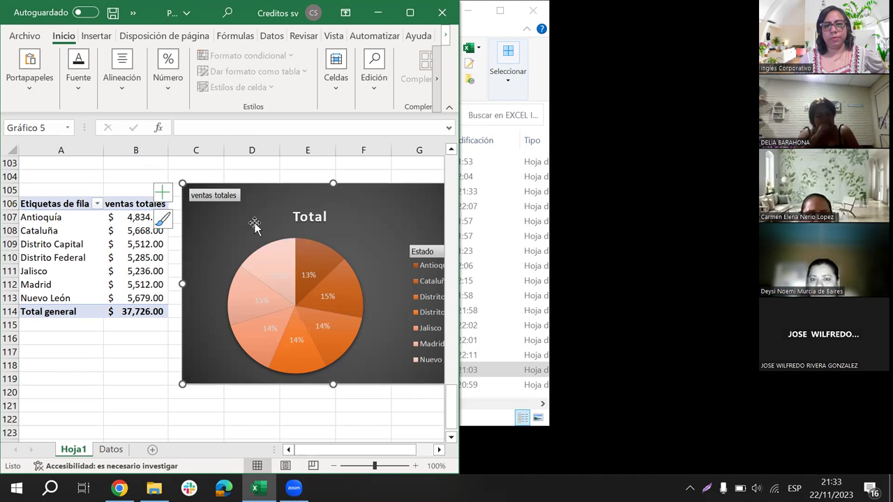
left_click(76, 203)
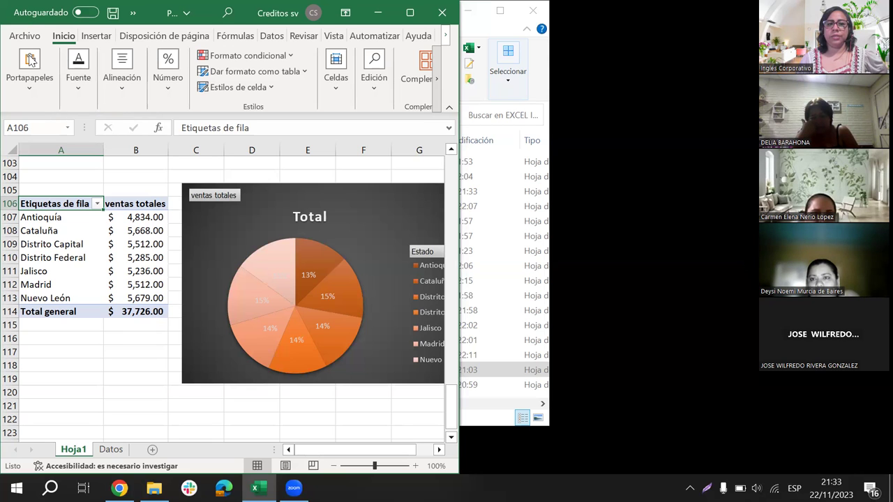
right_click(8, 14)
left_click(39, 58)
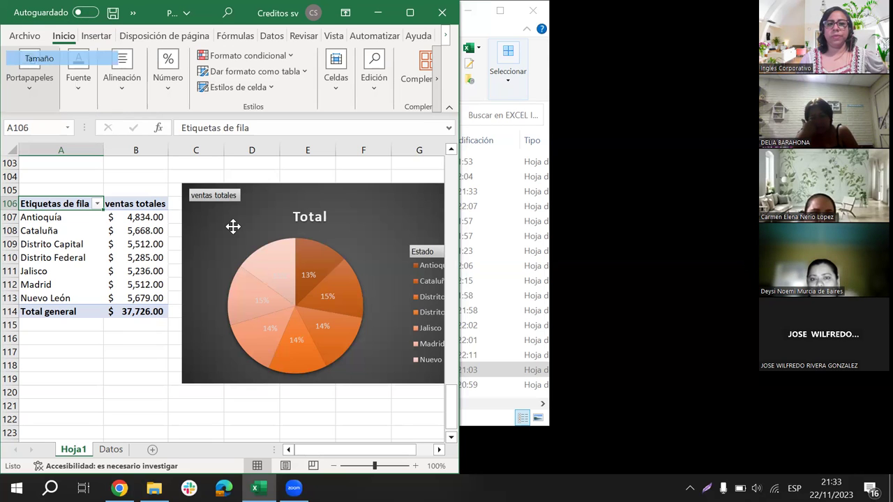
key("Escape")
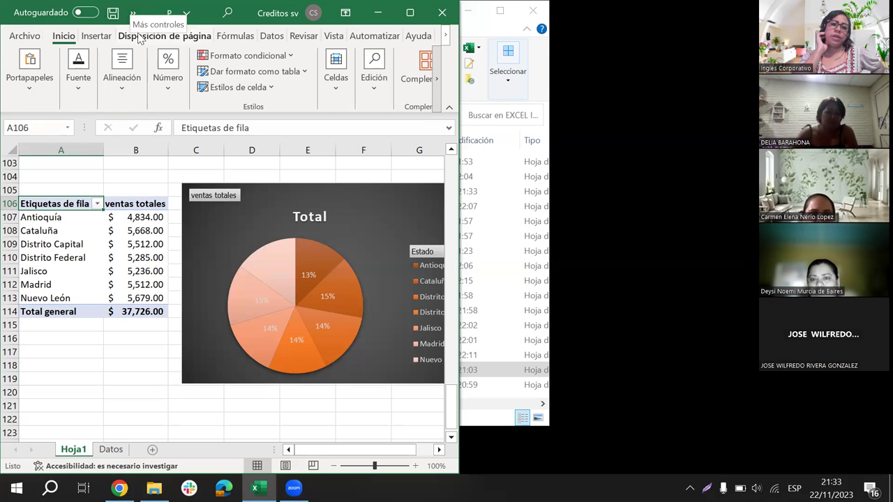
left_click(442, 97)
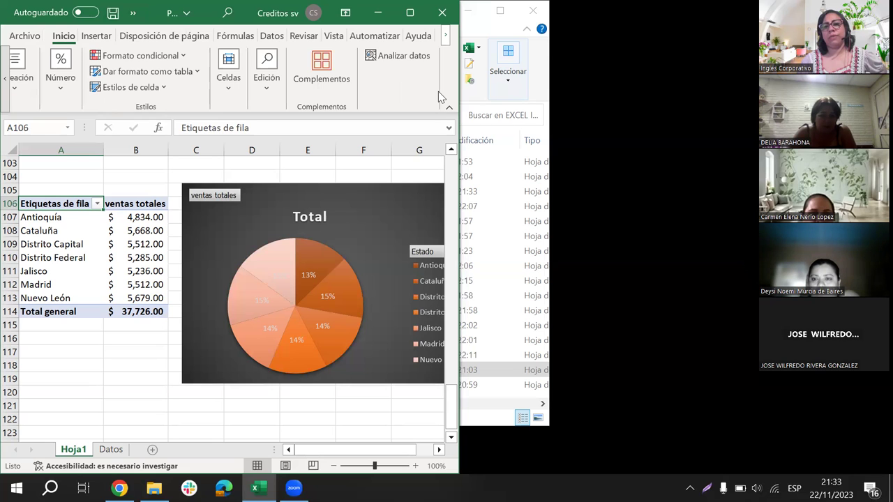
left_click(413, 61)
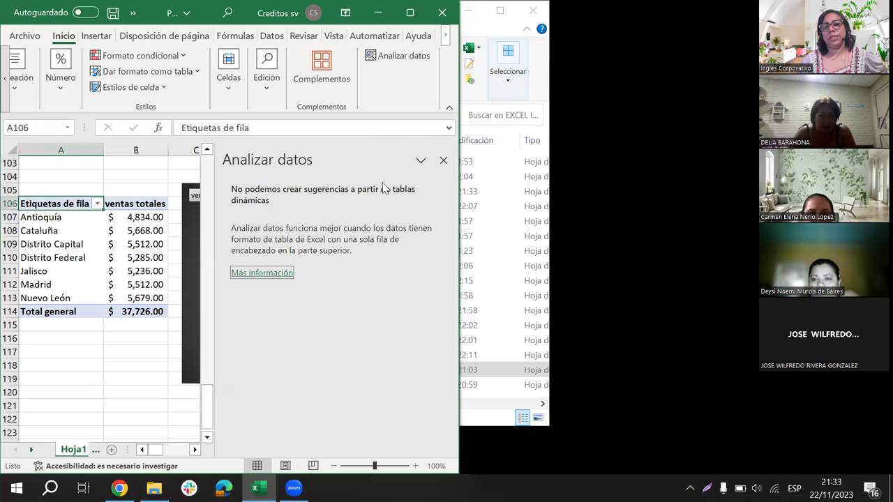
left_click(443, 161)
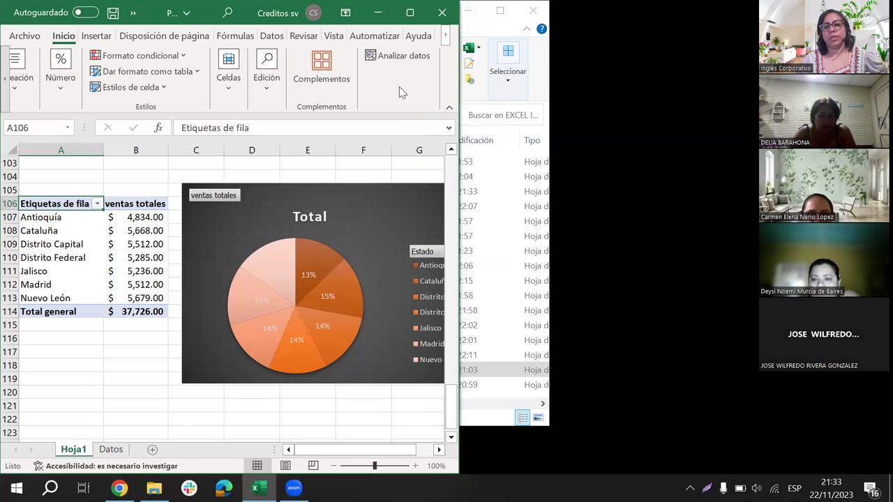
Restore the snapped workbook window and move it lower on screen.
double_click(10, 19)
left_click(20, 37)
left_click(63, 21)
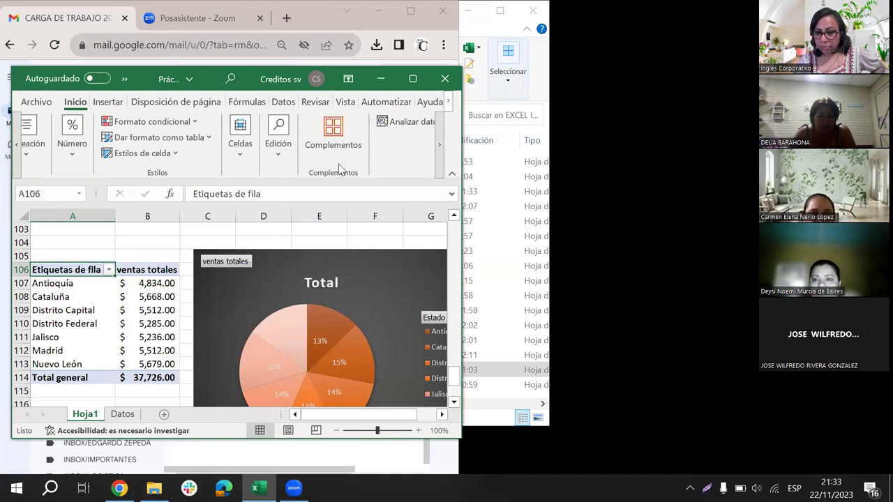
left_click_drag(133, 42, 135, 85)
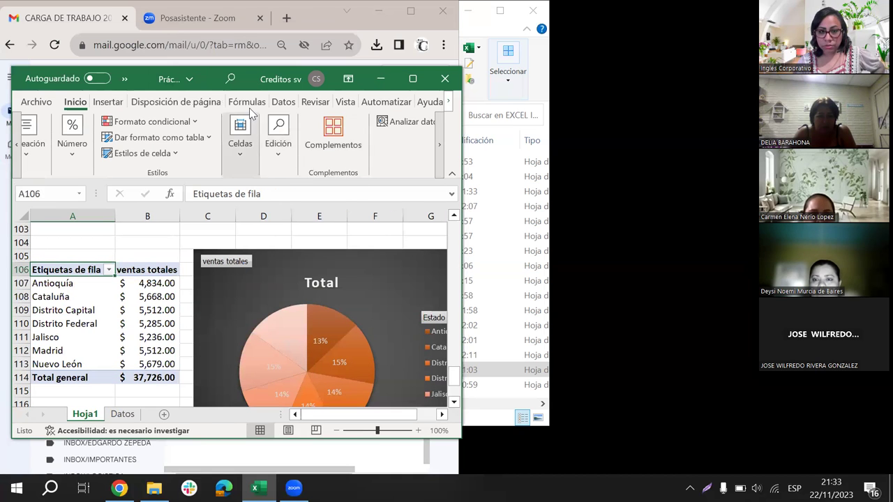
Browse the Data, Review, View and Automate ribbon tabs, then return to Home.
left_click(283, 102)
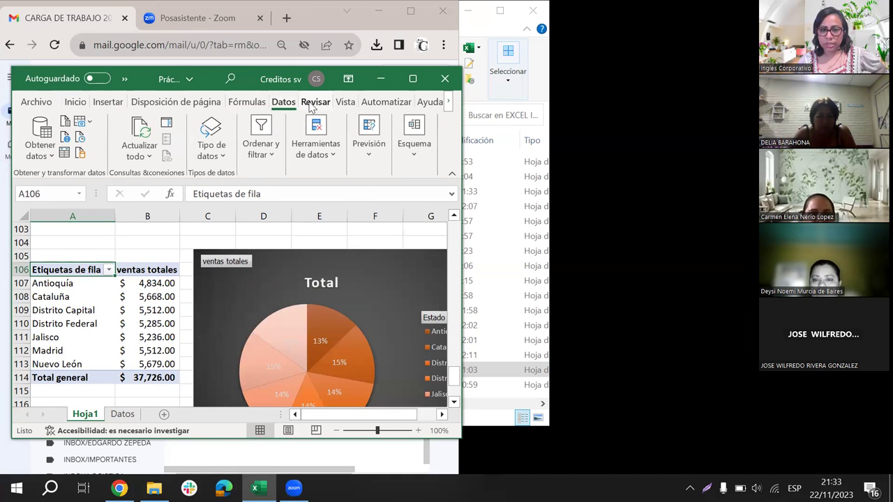
left_click(322, 103)
left_click(343, 103)
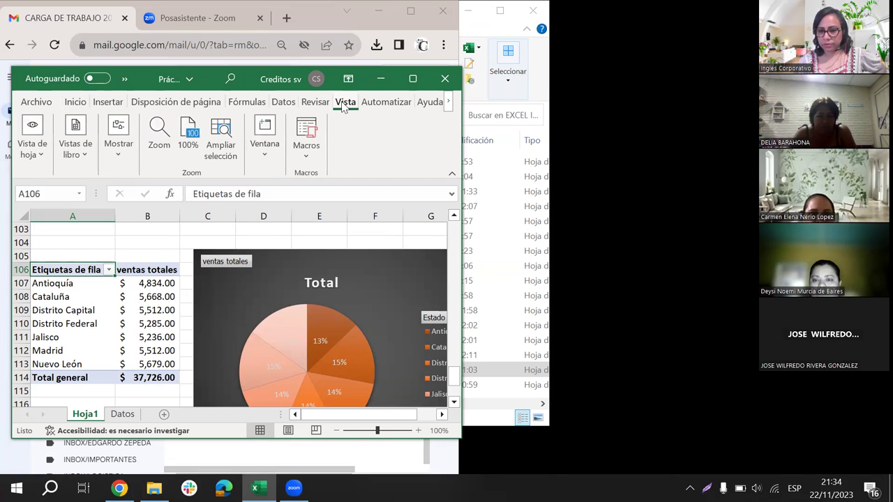
left_click(374, 103)
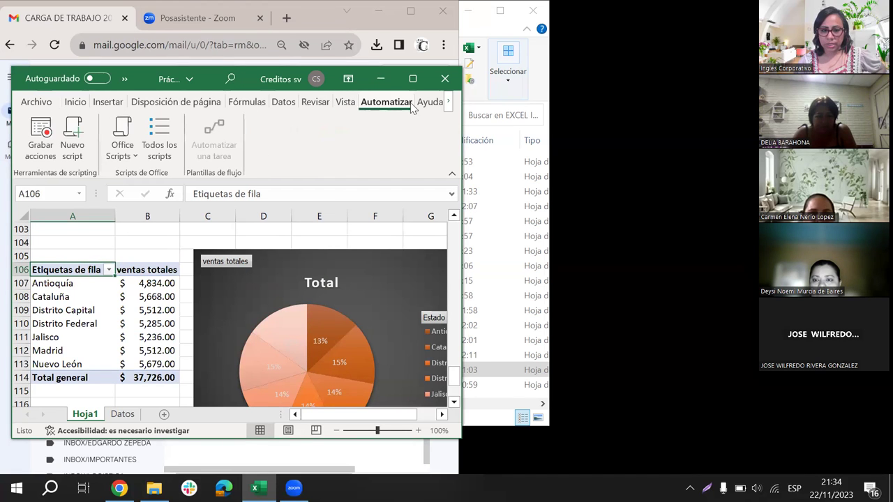
left_click(81, 105)
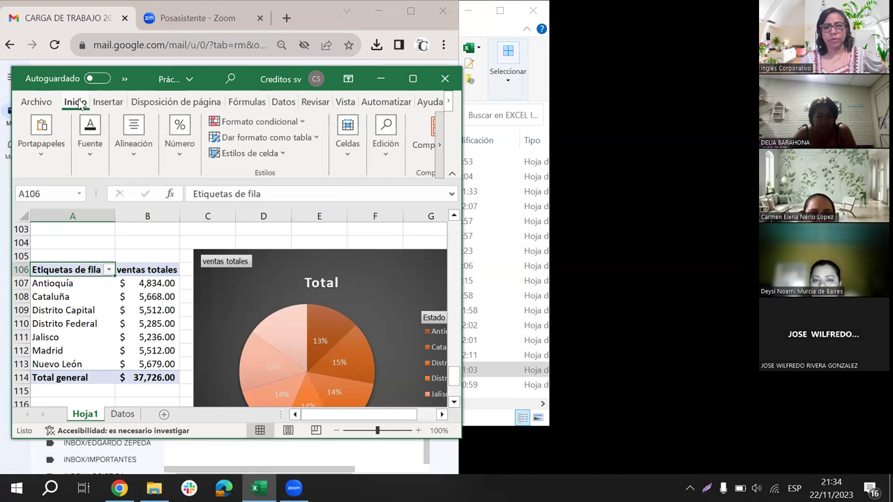
Stretch the window to full screen height and try turning on AutoSave, dismissing its prompt.
double_click(137, 438)
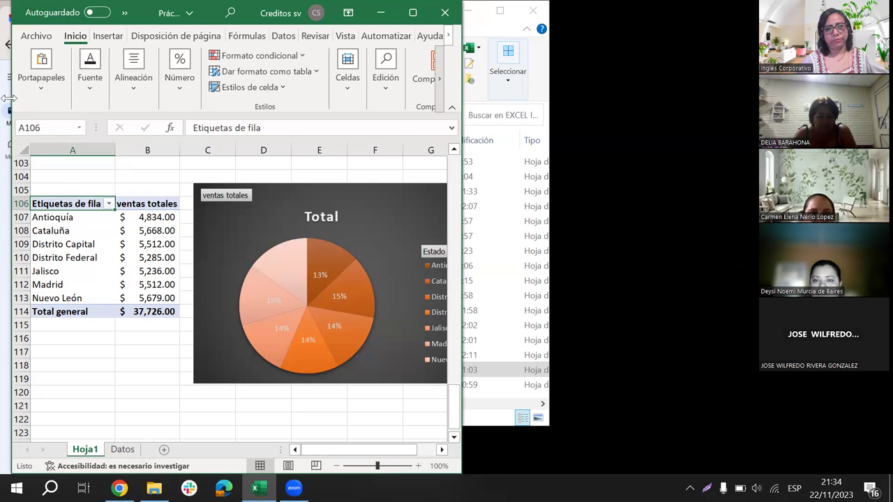
right_click(18, 21)
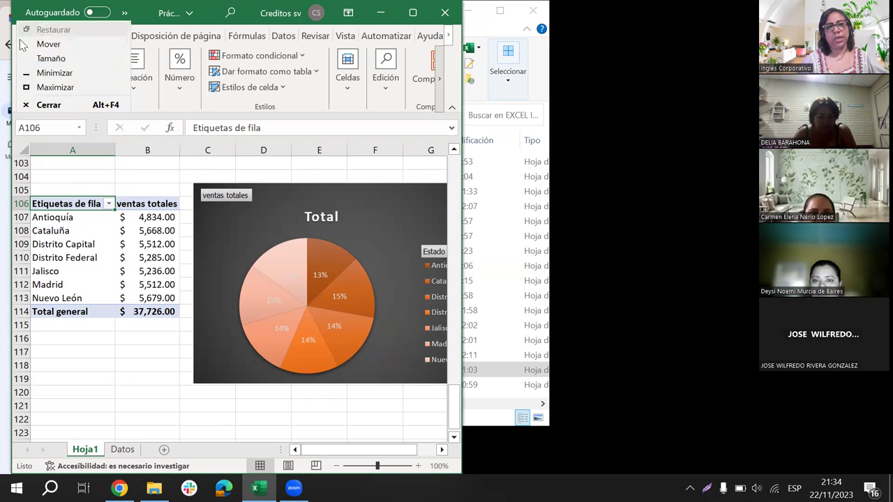
left_click(51, 58)
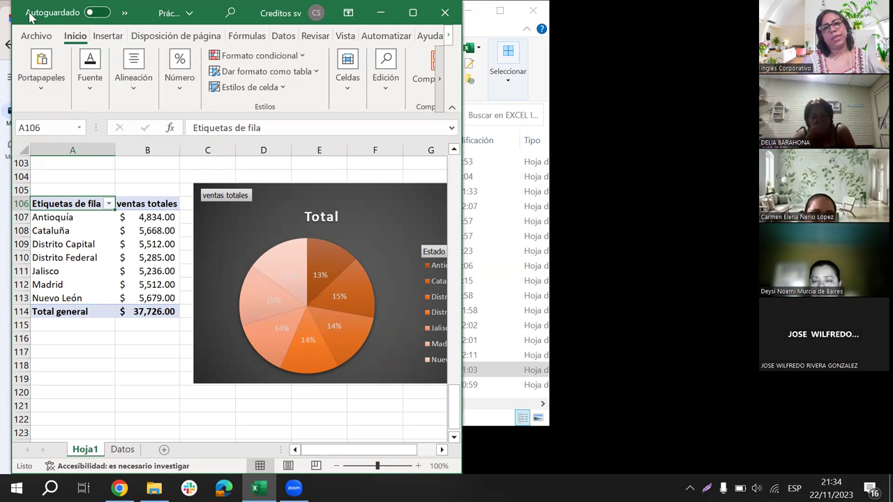
left_click(56, 11)
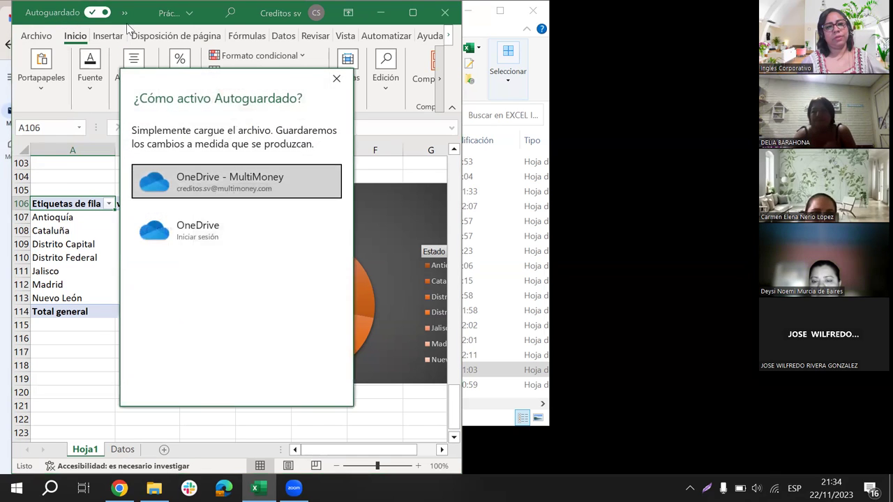
left_click(339, 77)
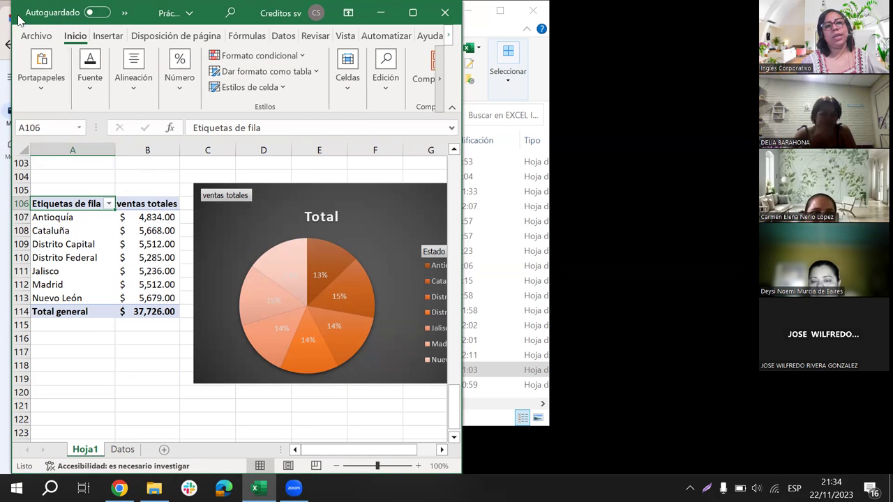
Close the workbook window from its window icon to bring up the save prompt.
left_click(19, 20)
left_click(21, 13)
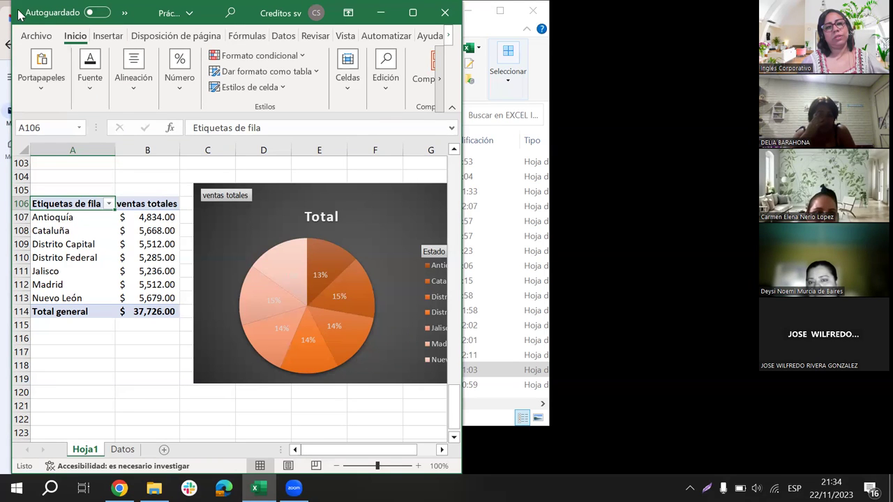
left_click(19, 13)
left_click(19, 12)
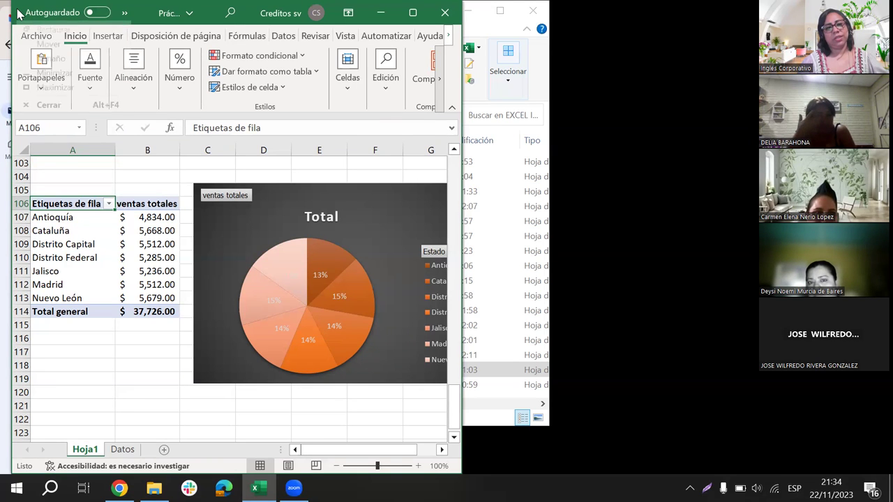
double_click(19, 13)
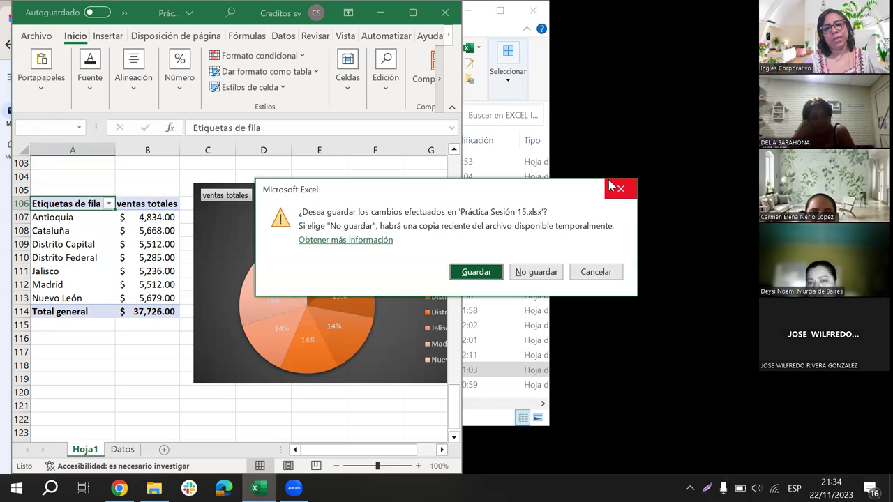
Cancel closing, drag the pie chart down beside row 110 of the pivot table, and select D106.
left_click(618, 190)
left_click(147, 365)
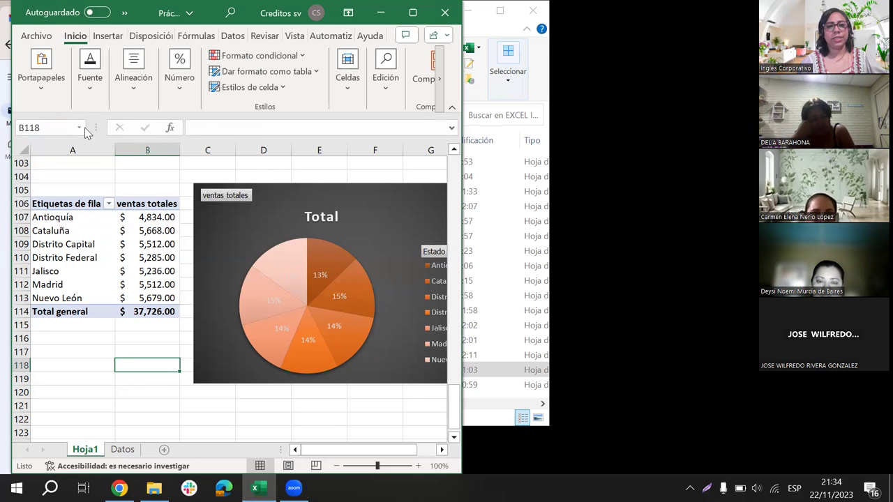
left_click(252, 221)
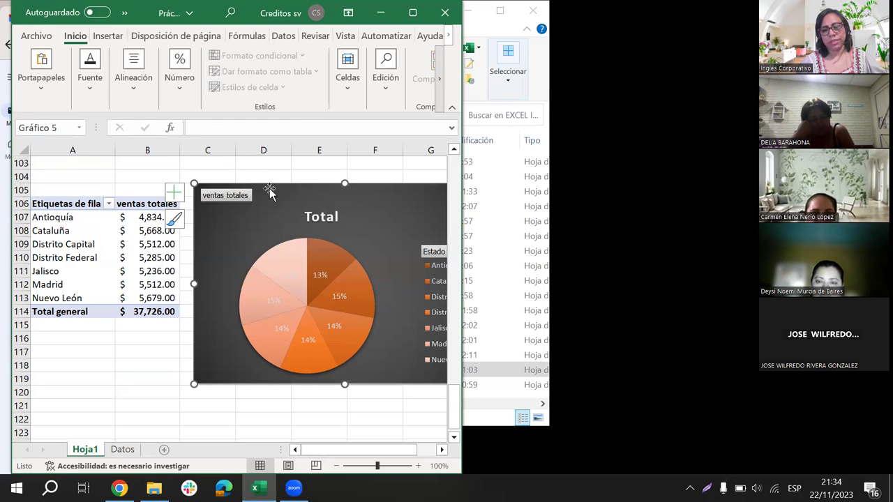
left_click_drag(274, 217, 261, 291)
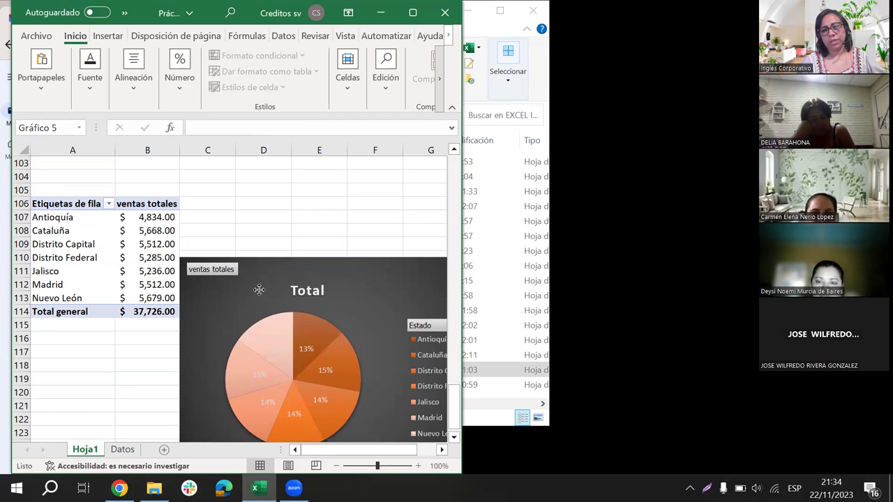
left_click(252, 225)
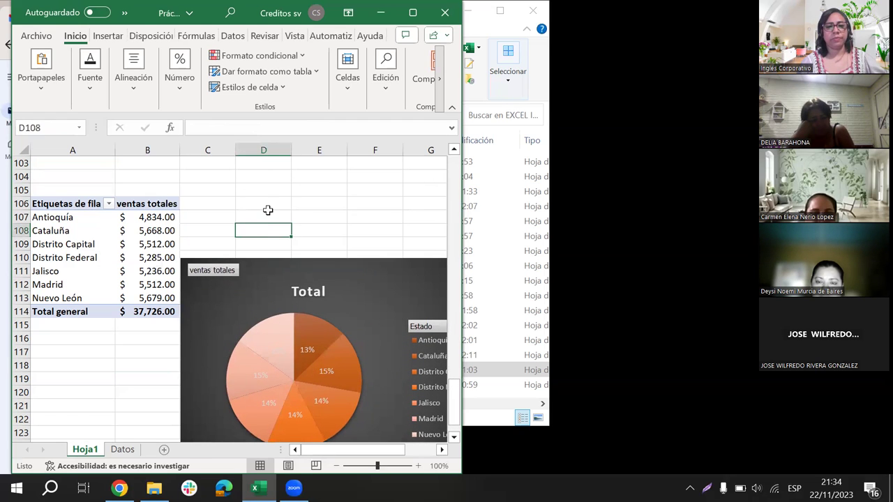
left_click(268, 202)
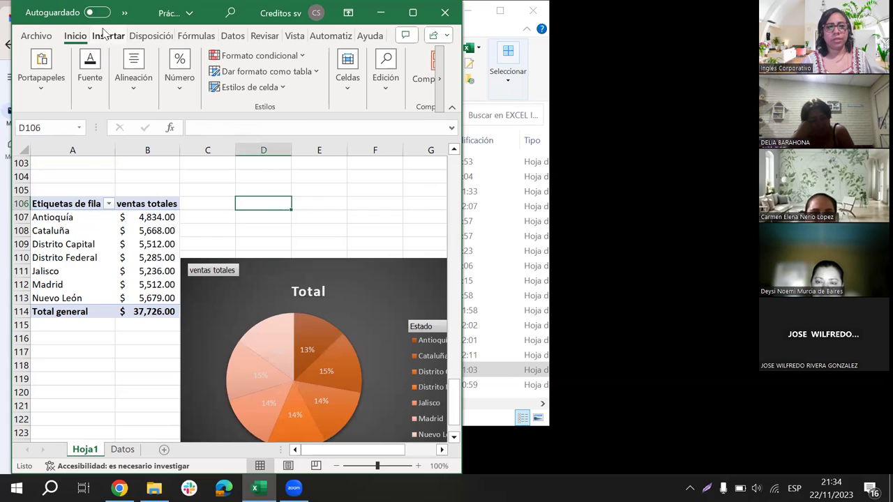
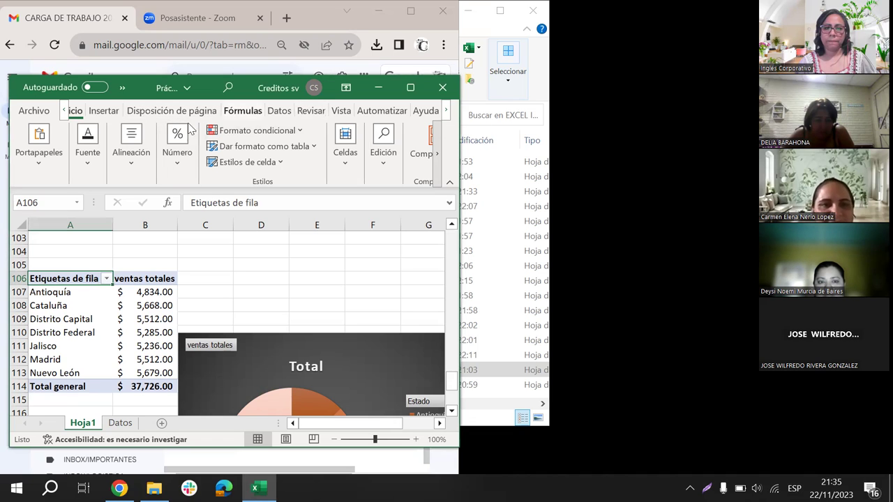
Show the pivot table's Lista de campos from Analizar tabla dinámica > Mostrar.
left_click(306, 112)
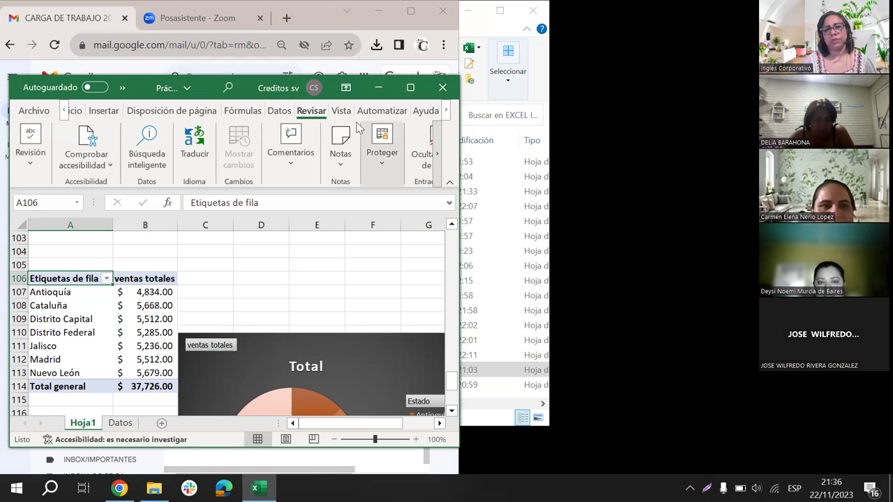
left_click(423, 112)
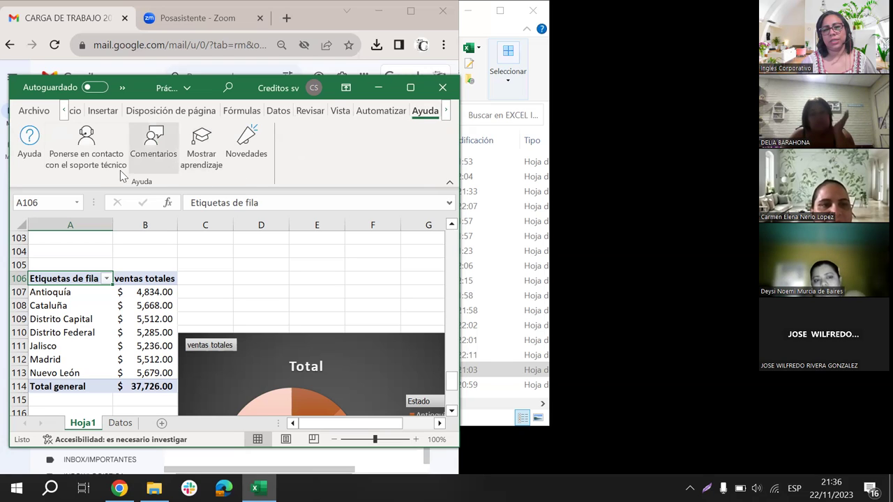
left_click(447, 113)
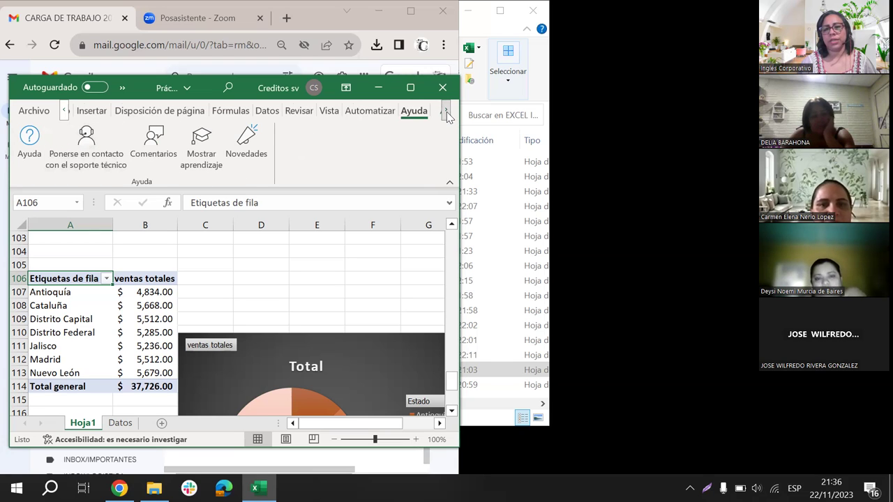
left_click(446, 113)
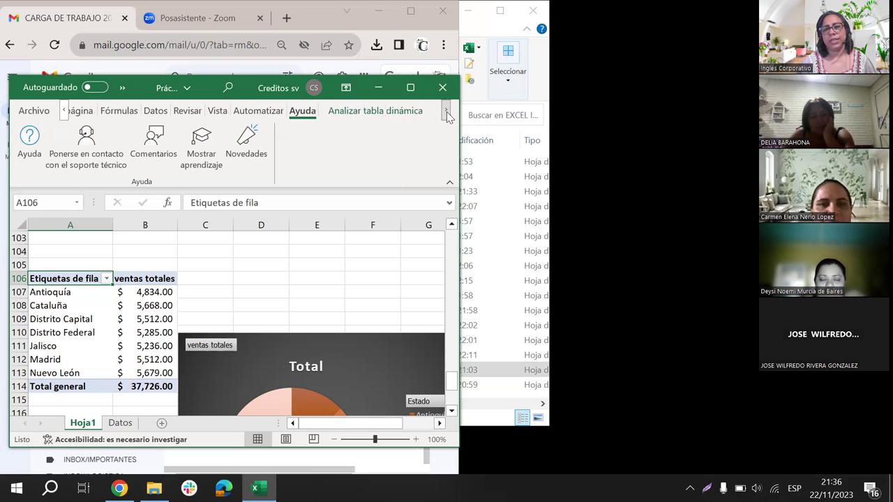
left_click(357, 117)
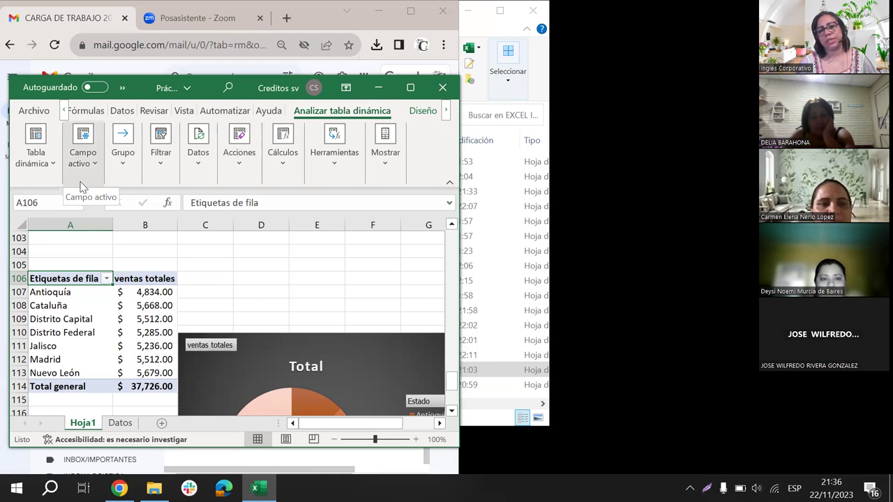
left_click(385, 143)
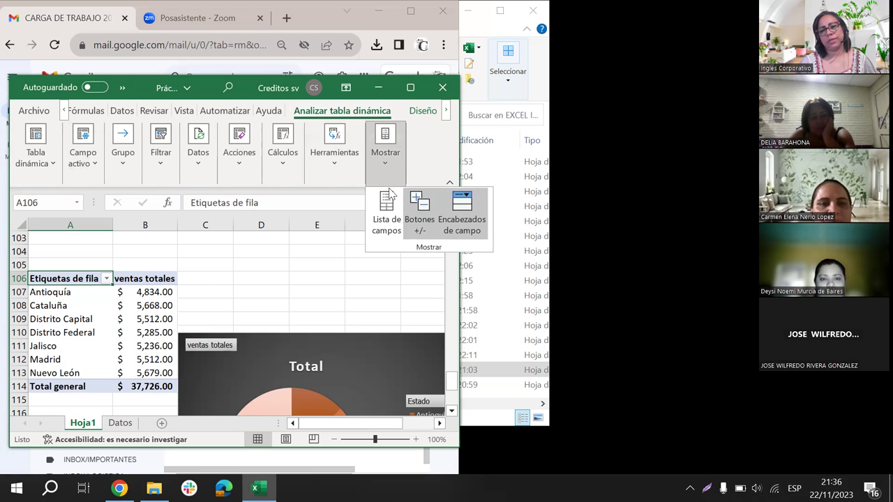
left_click(387, 213)
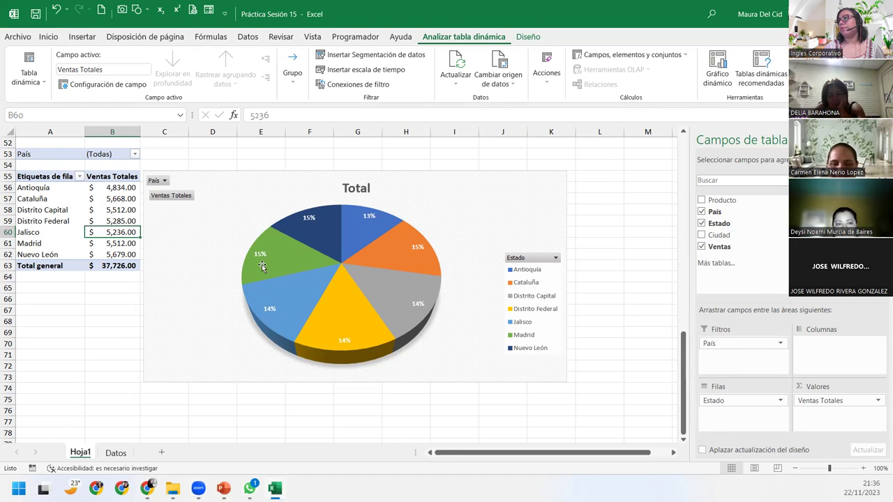
Filter the pivot's País field to Colombia, then change the filter to México.
mouse_move(261, 267)
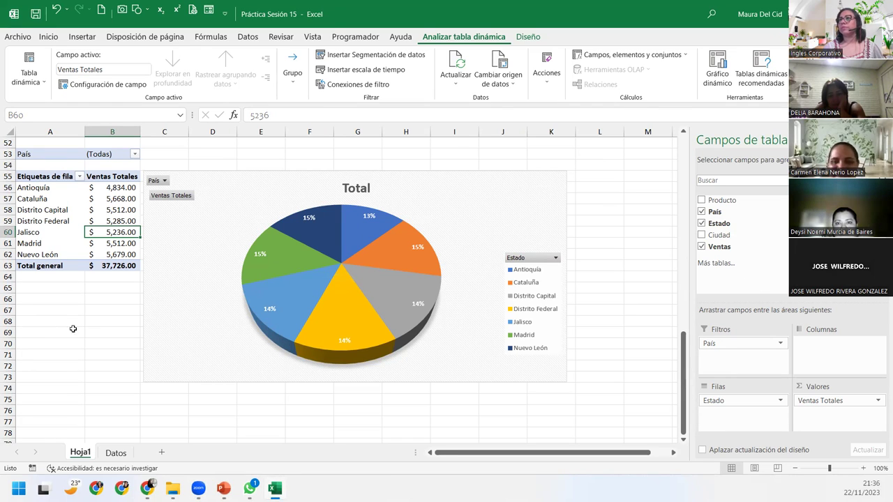
left_click(136, 154)
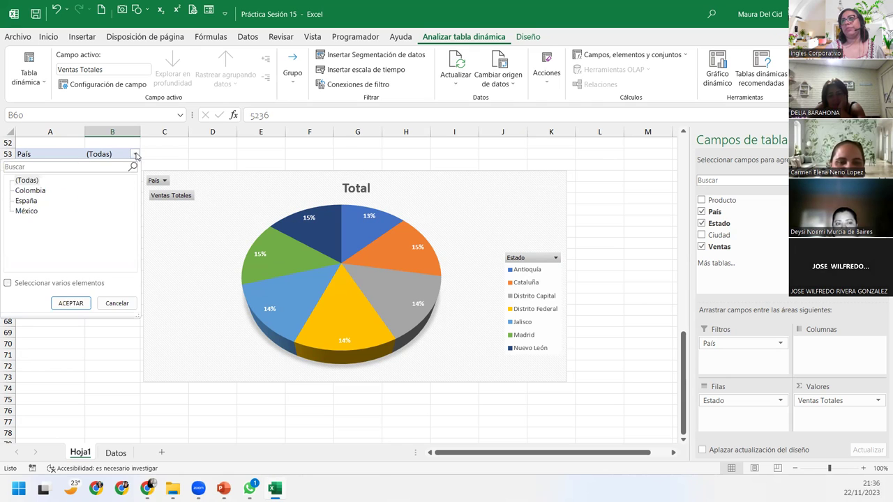
left_click(31, 190)
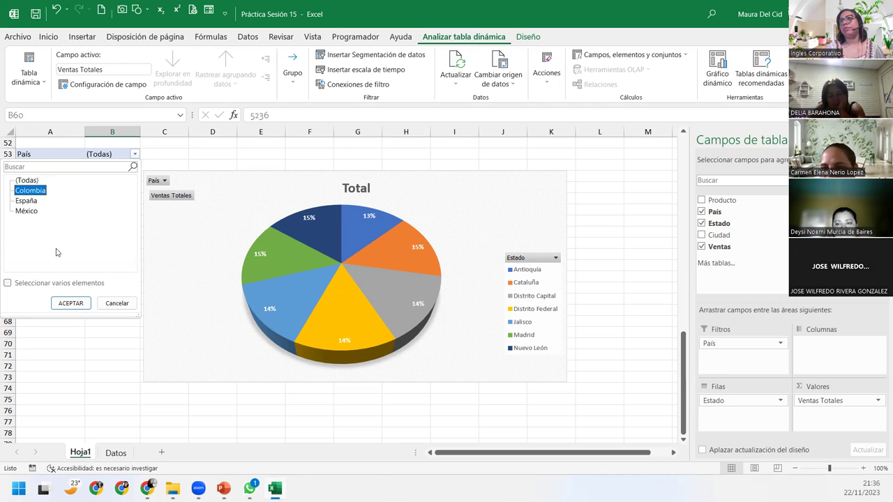
left_click(70, 302)
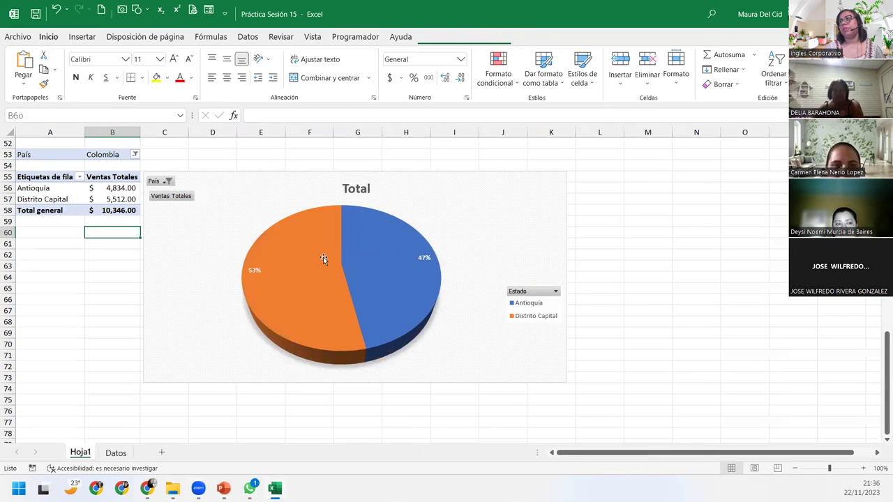
left_click(135, 155)
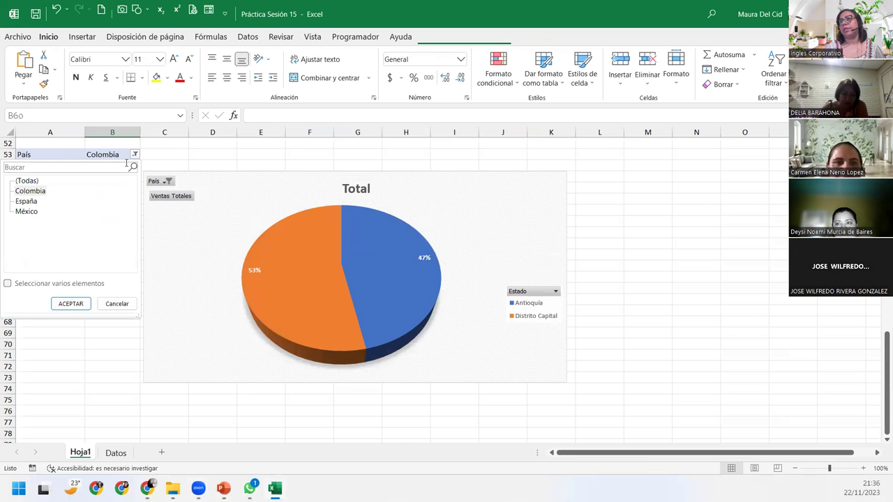
left_click(28, 212)
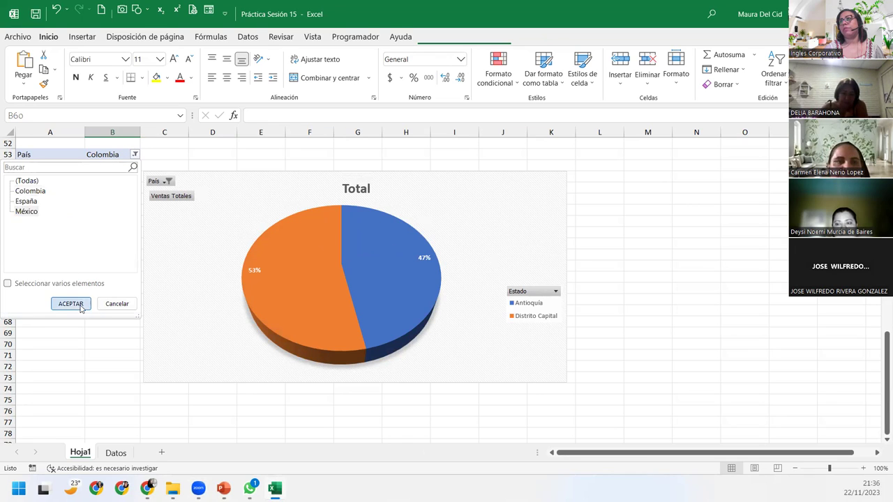
left_click(85, 307)
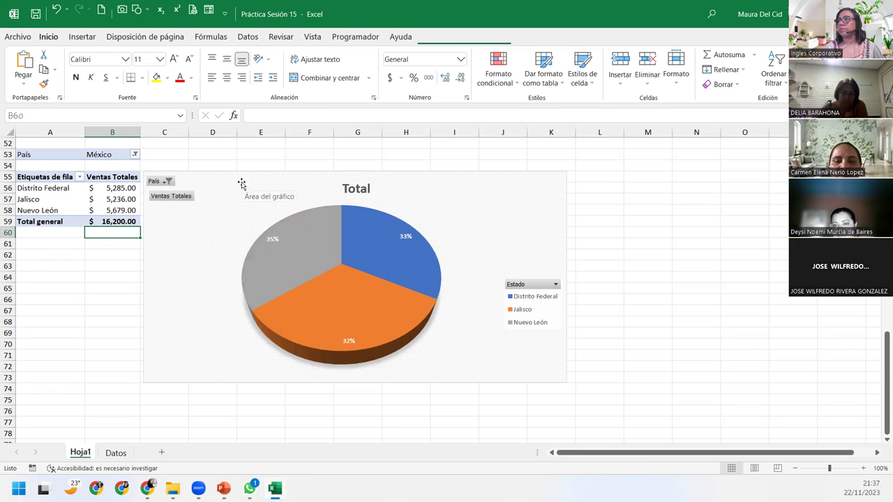
Move the pie chart slightly higher and select the Jalisco cell A57.
left_click_drag(241, 184, 241, 159)
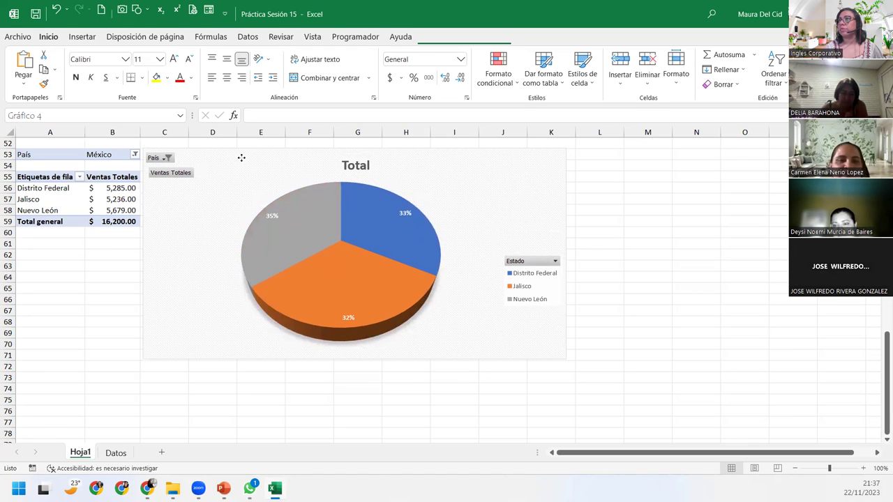
left_click_drag(242, 159, 241, 159)
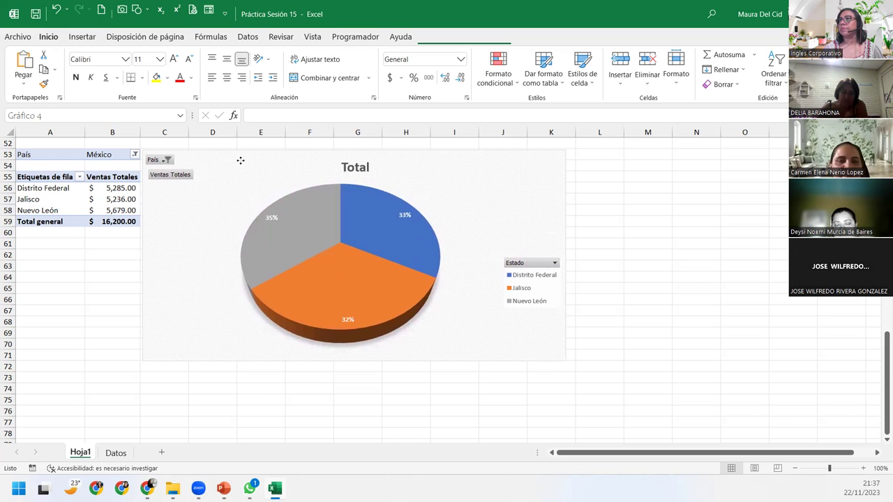
left_click_drag(239, 161, 239, 159)
left_click(37, 200)
left_click(37, 199)
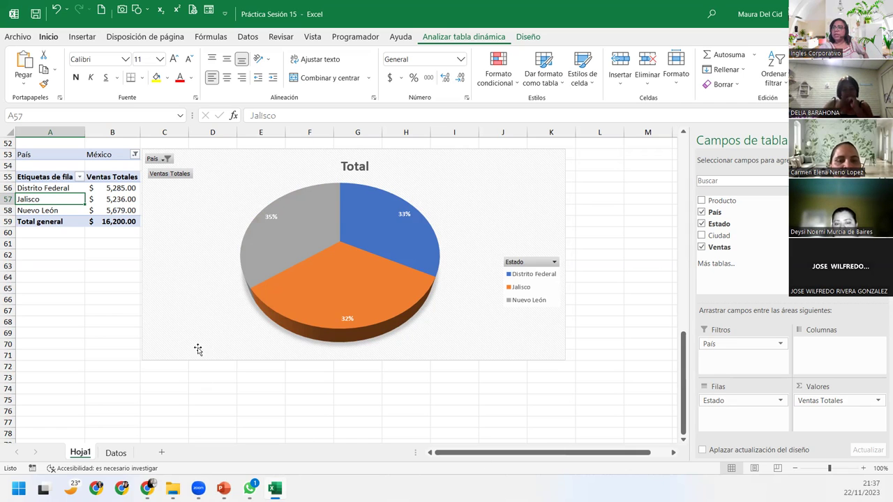
Autofit column B so the Promedio de Ventas header fits.
scroll(140, 352, "up", 7)
scroll(70, 355, "up", 5)
scroll(70, 355, "up", 5)
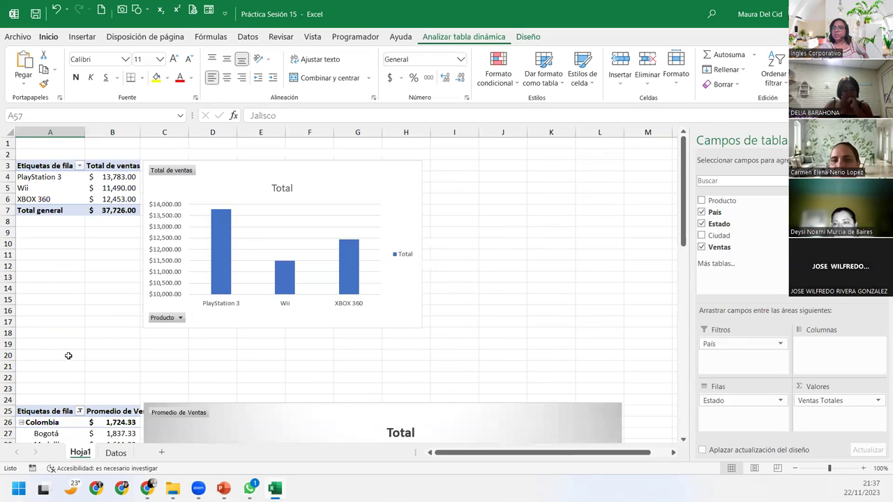
left_click(61, 201)
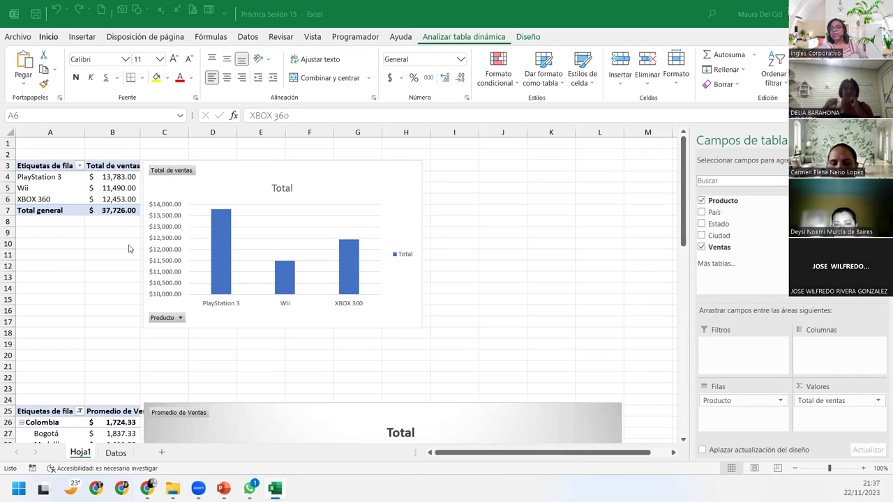
scroll(131, 249, "down", 5)
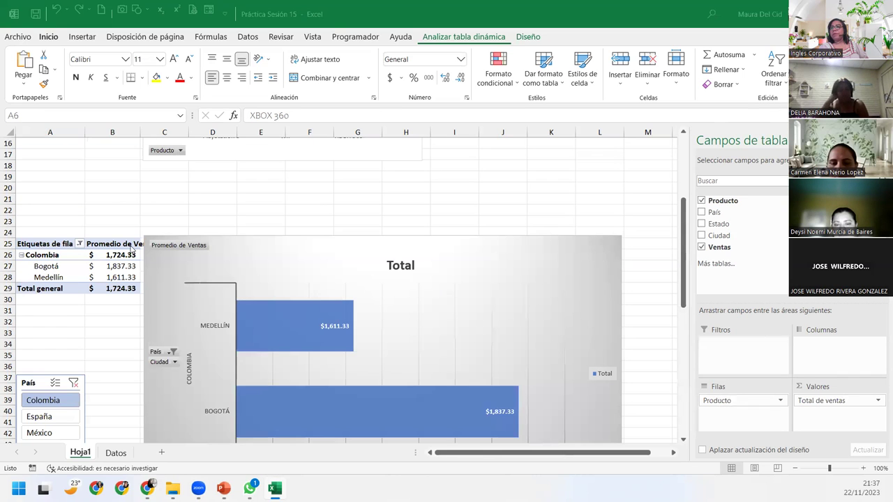
double_click(139, 134)
left_click(125, 406)
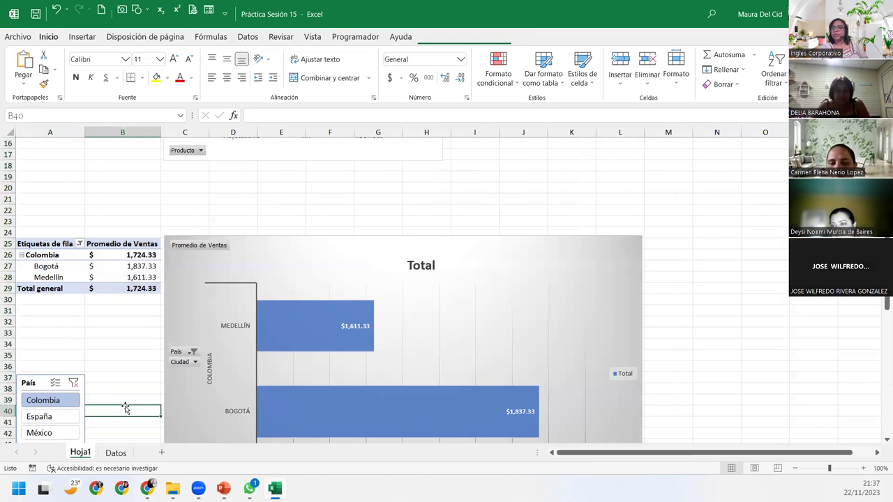
Switch to the Datos sheet and show the Insertar commands.
scroll(125, 406, "down", 7)
scroll(125, 406, "down", 3)
left_click(91, 265)
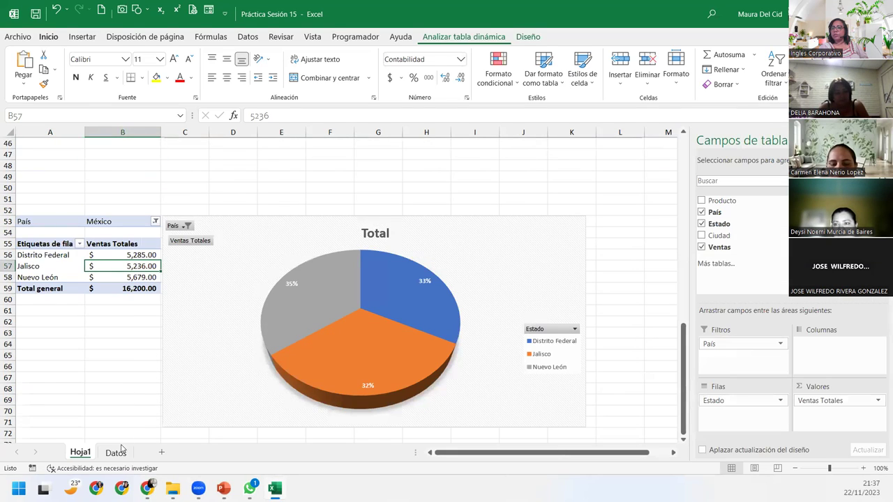
left_click(118, 451)
left_click(79, 38)
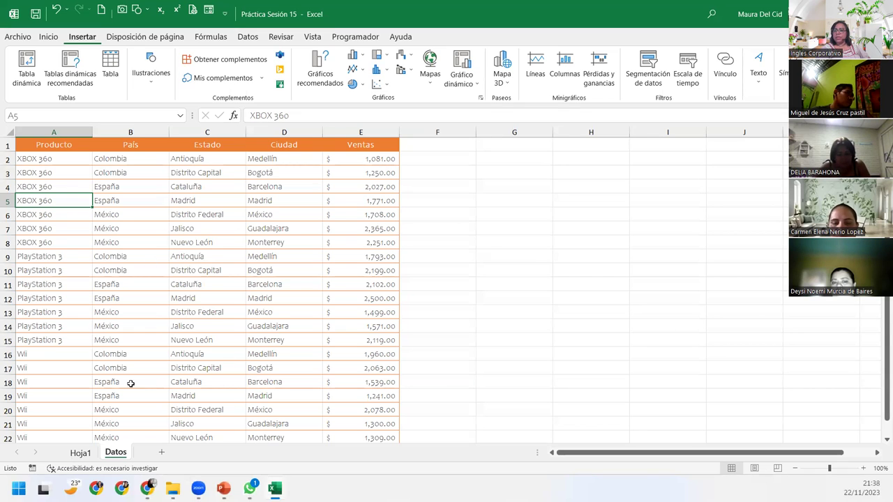
left_click(80, 453)
left_click(115, 360)
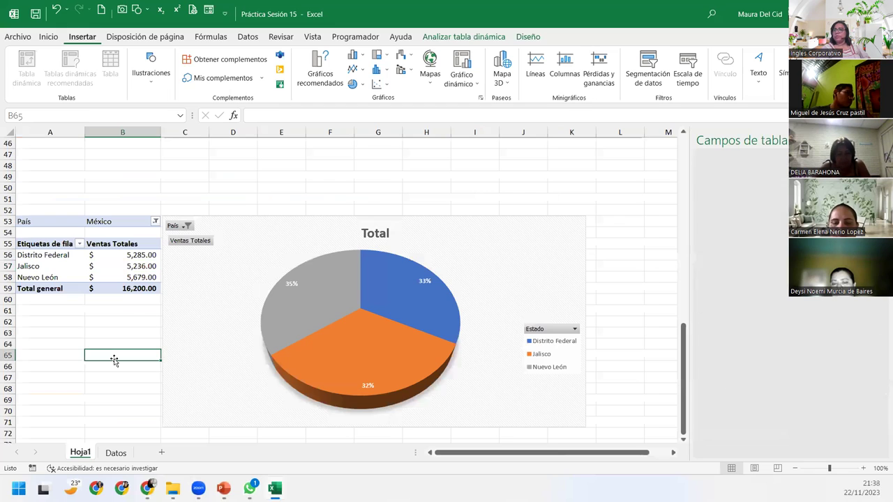
scroll(114, 360, "up", 6)
scroll(114, 360, "up", 5)
scroll(114, 360, "up", 4)
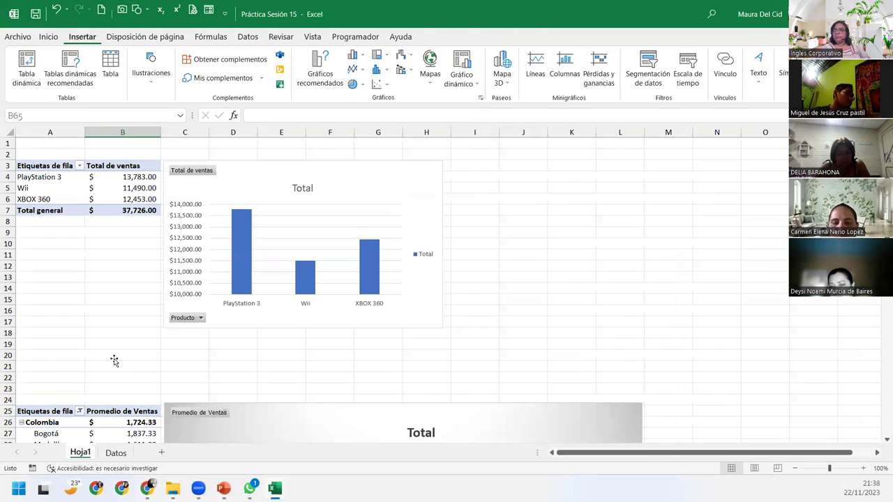
scroll(114, 360, "down", 8)
scroll(114, 360, "down", 4)
scroll(114, 360, "down", 4)
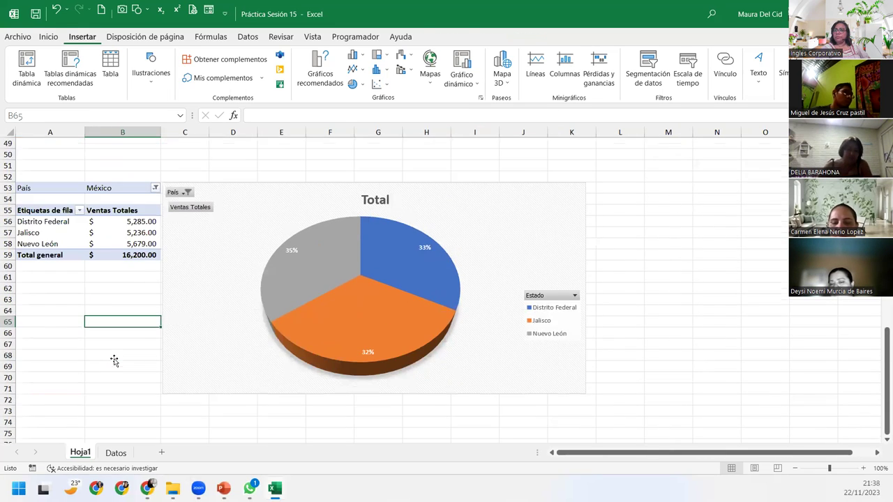
scroll(114, 360, "down", 3)
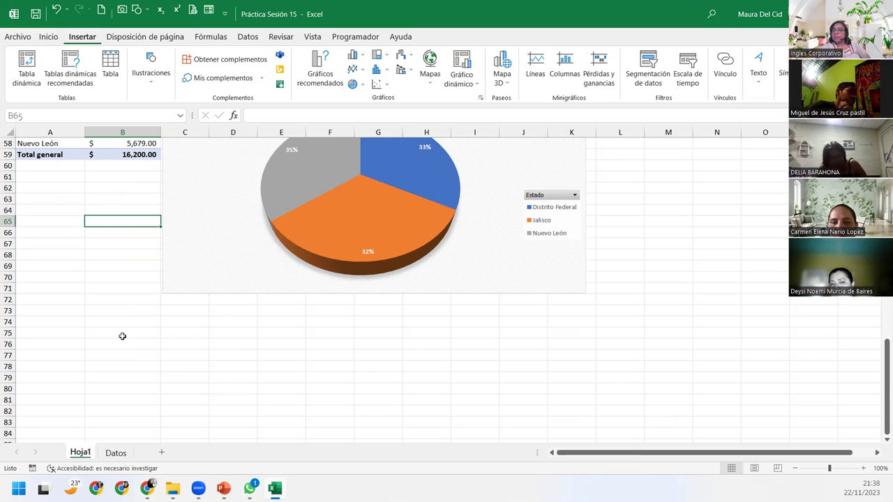
left_click(116, 452)
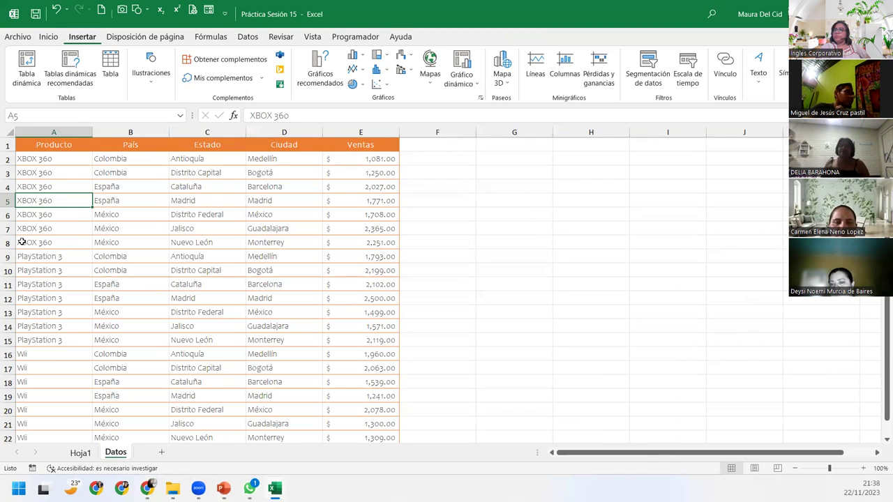
left_click(62, 218)
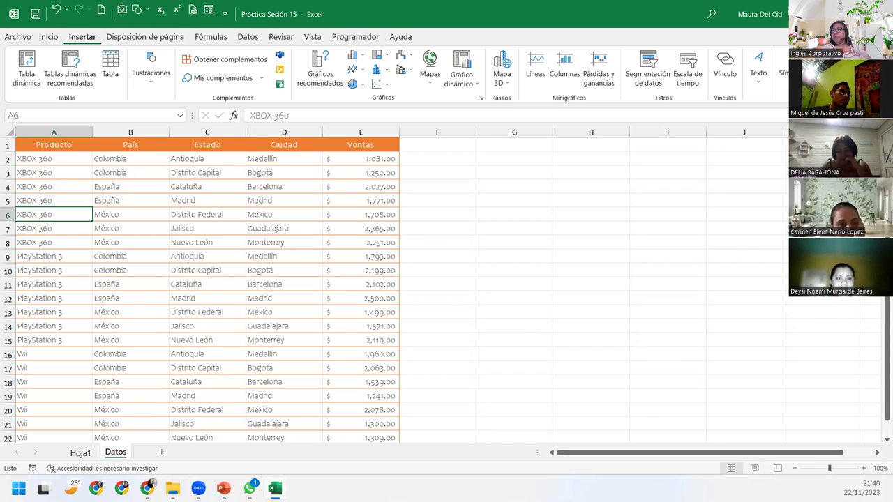
Create a pivot table at Hoja1!A75 with Ciudad as rows and Ventas twice as values.
left_click(28, 63)
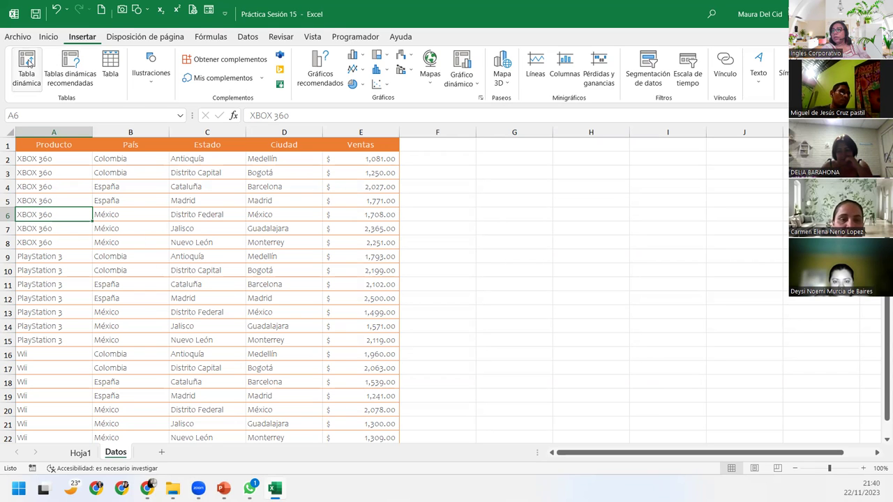
left_click(181, 302)
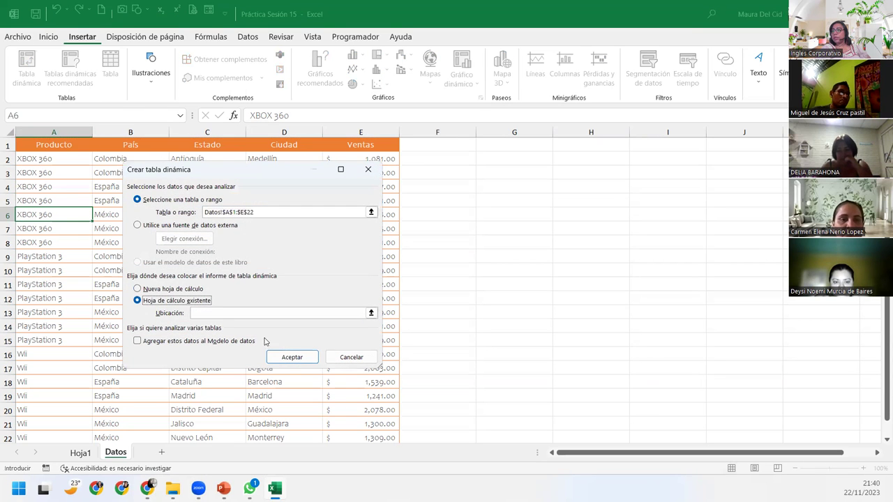
left_click(81, 453)
left_click(33, 334)
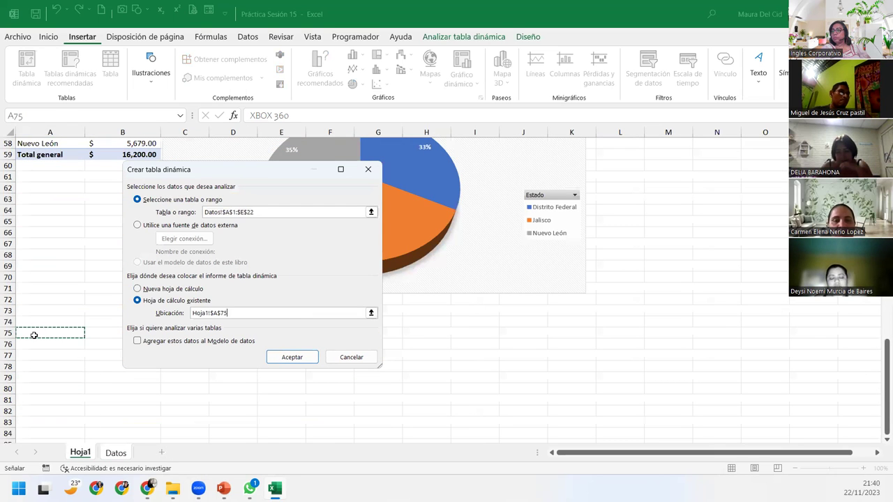
left_click(292, 357)
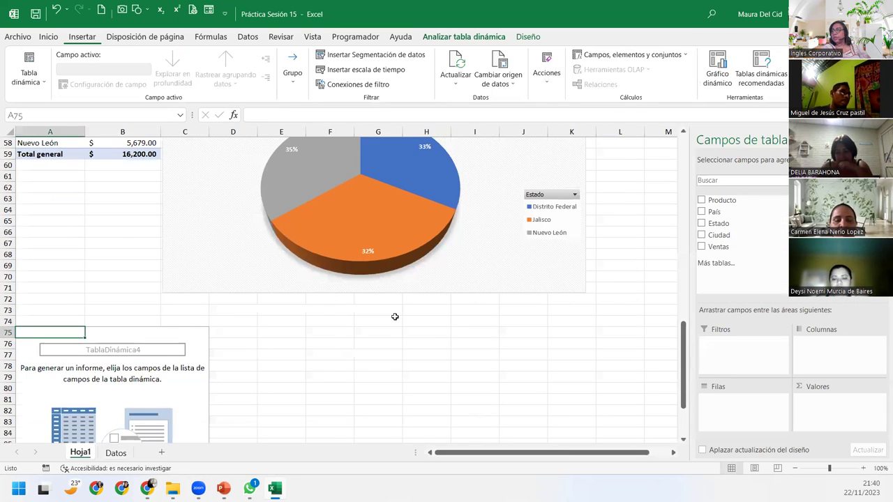
scroll(394, 314, "down", 5)
left_click(719, 235)
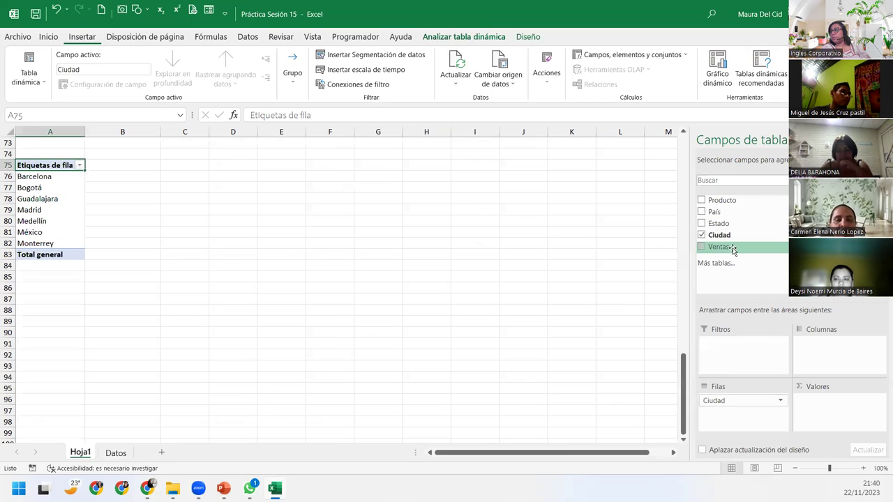
left_click_drag(721, 248, 830, 401)
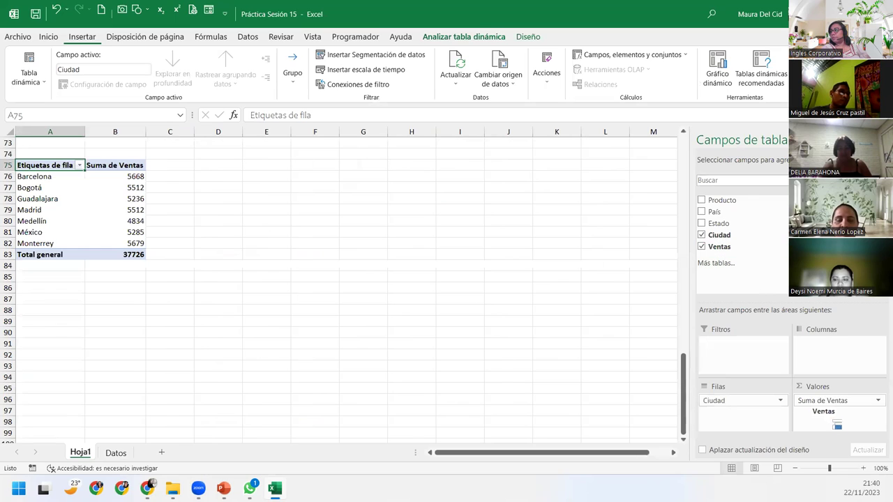
left_click_drag(723, 255, 833, 419)
Summarize the first Ventas field by Máx. in Contabilidad format with the $ Español (El Salvador) symbol.
left_click(850, 402)
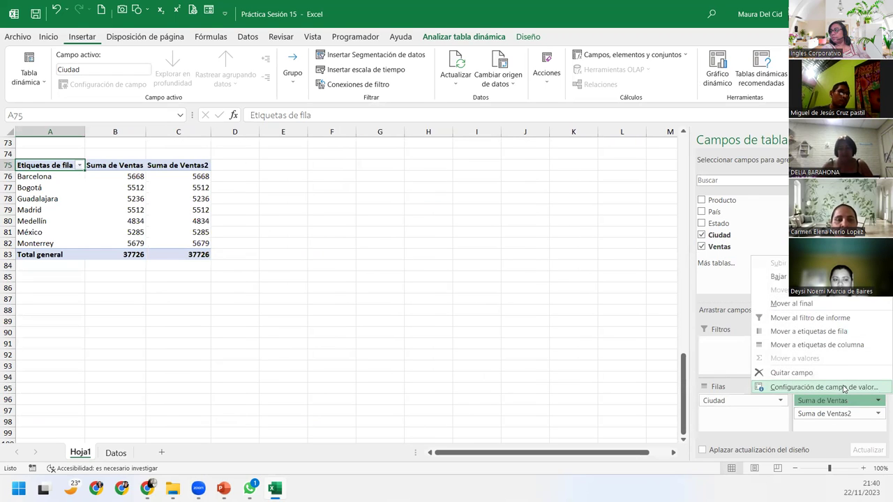
left_click(830, 387)
left_click(144, 299)
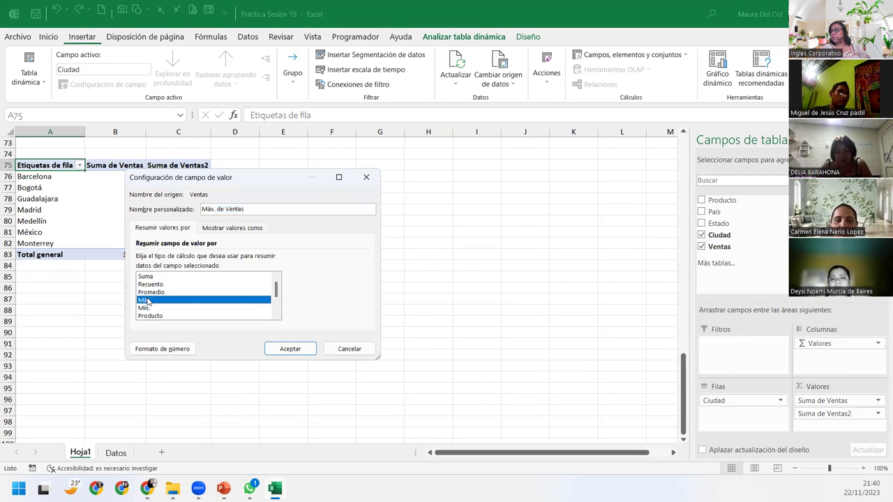
left_click(168, 349)
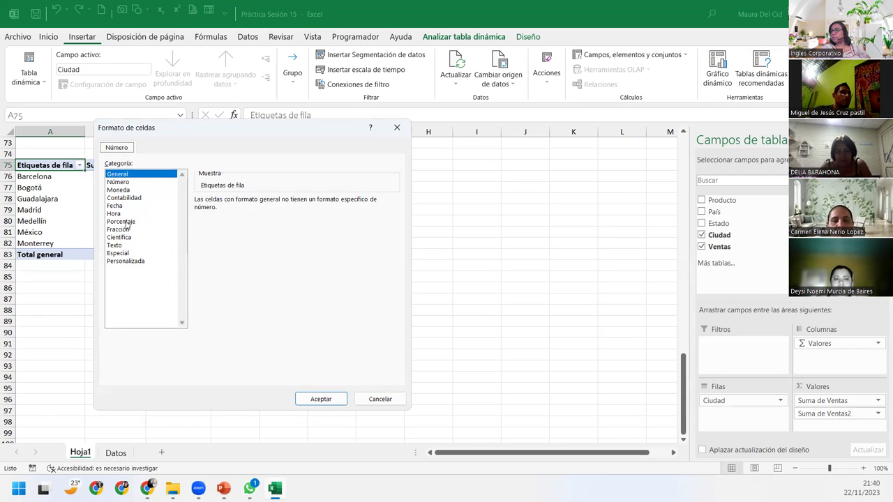
left_click(124, 197)
left_click(320, 216)
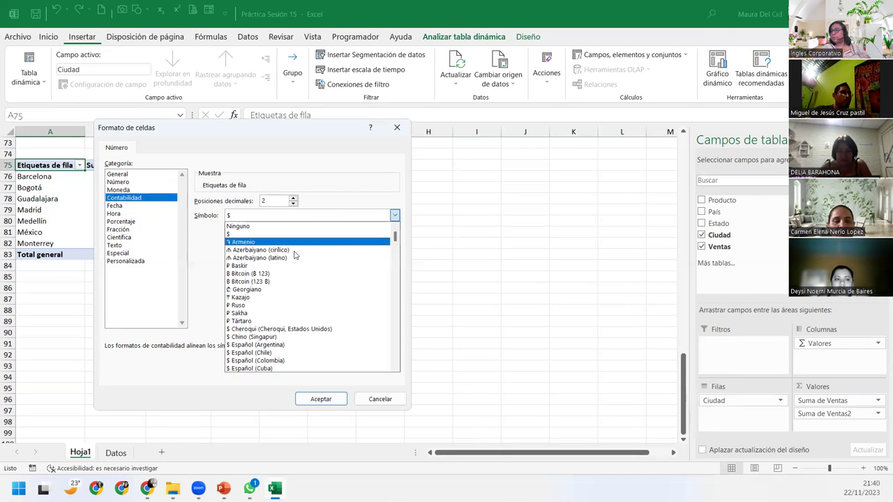
scroll(293, 310, "down", 1)
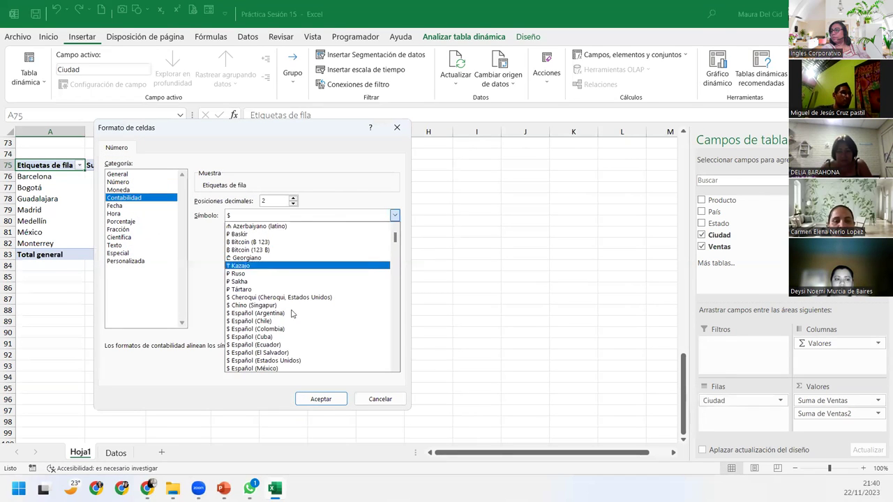
left_click(297, 353)
left_click(321, 399)
left_click(290, 348)
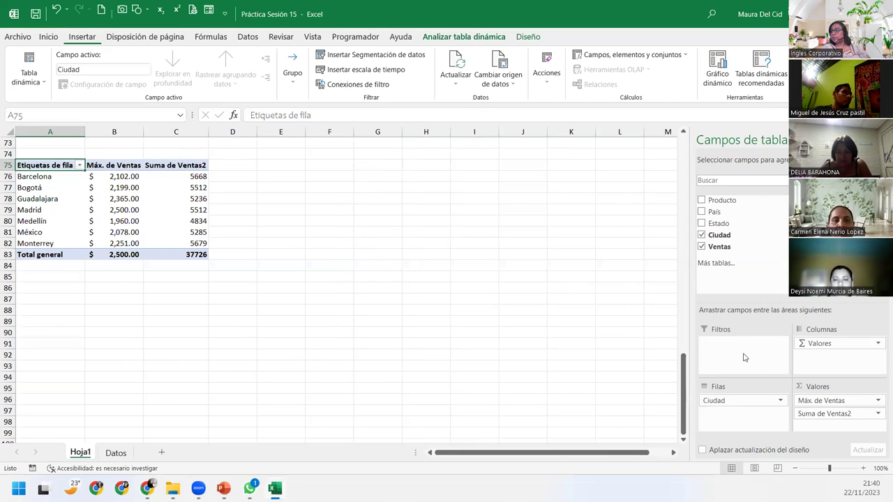
left_click(844, 414)
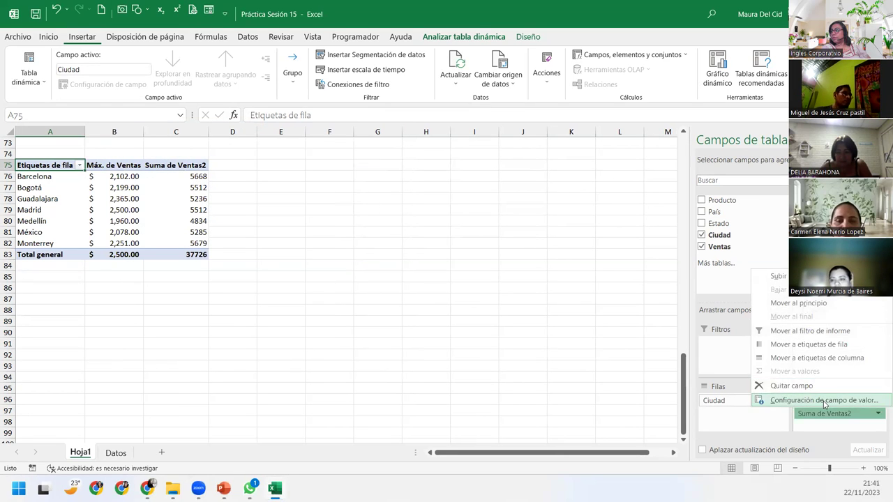
Set Suma de Ventas2 to Mín. in $ Contabilidad format and rename it Mín. de Ventas.
left_click(842, 399)
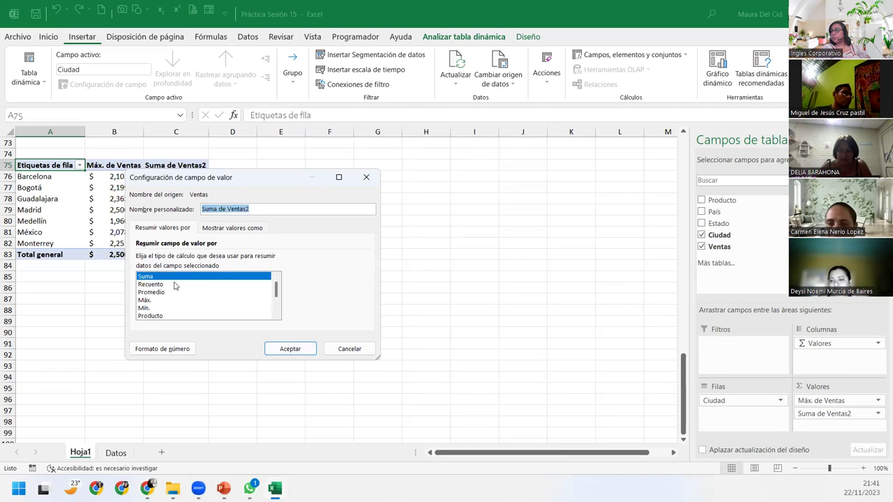
left_click(144, 307)
left_click(159, 350)
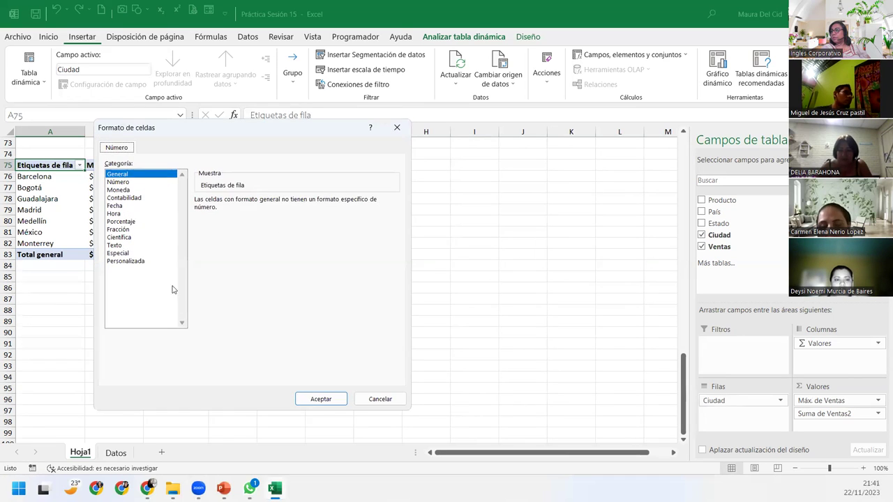
left_click(123, 198)
left_click(302, 216)
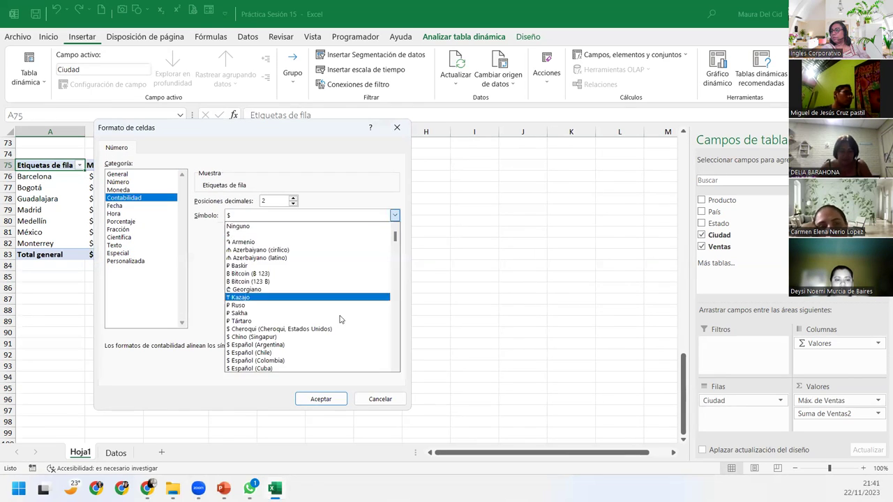
scroll(303, 334, "down", 1)
left_click(313, 344)
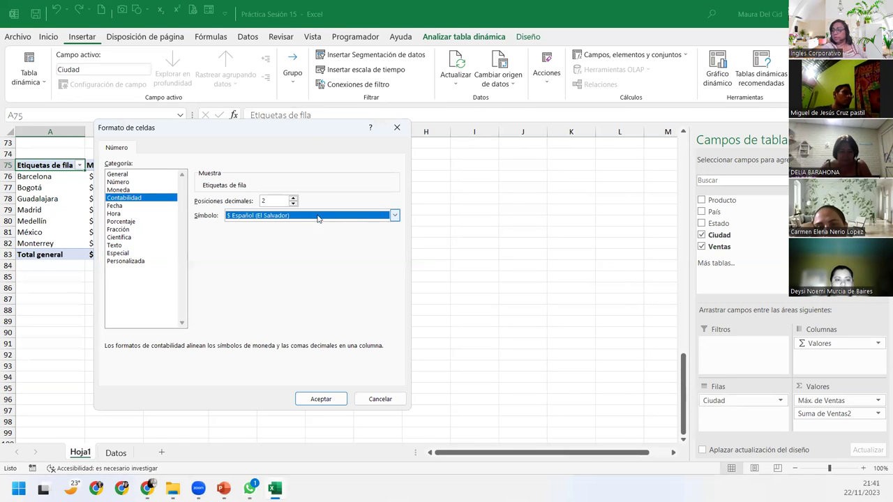
left_click(321, 398)
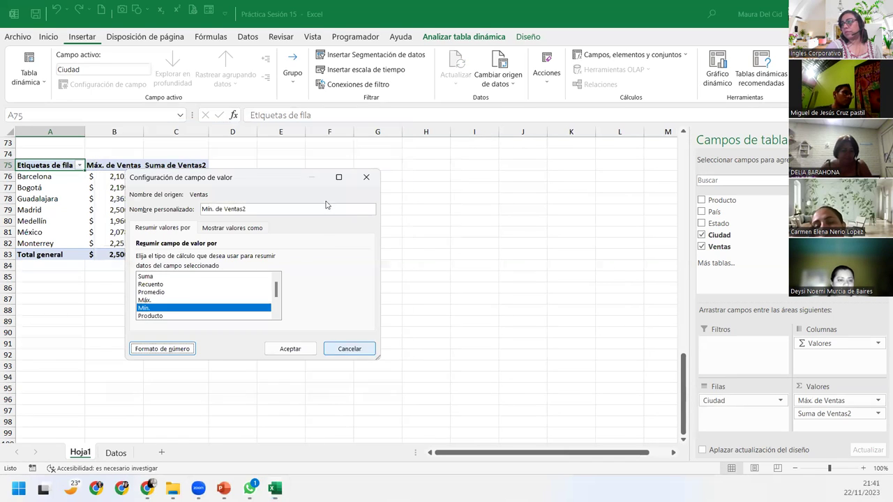
left_click(247, 211)
key("BackSpace")
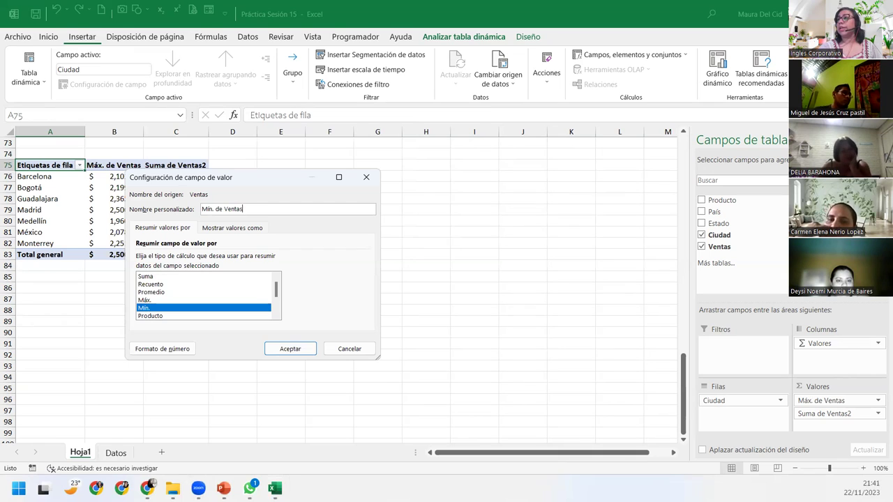
left_click(290, 349)
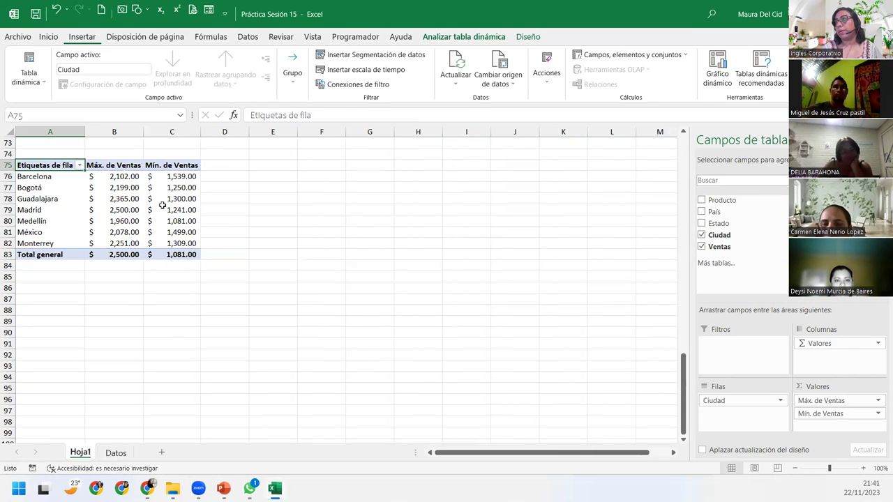
Check Bogotá's maximum value, then select the Medellín label cell.
left_click(162, 208)
left_click(123, 184)
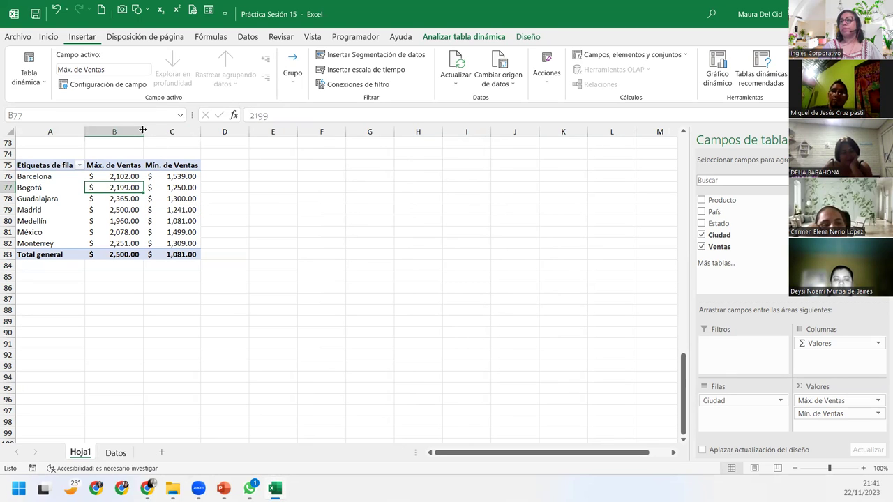
left_click(62, 300)
left_click(41, 221)
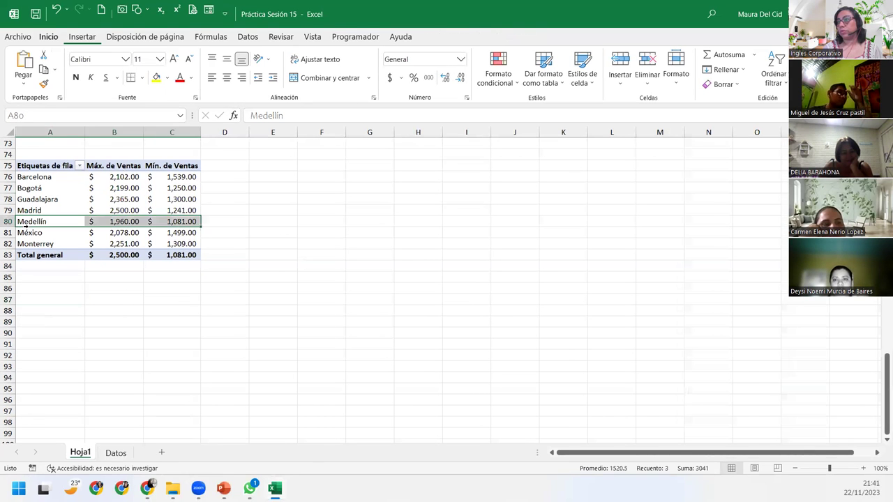
left_click(41, 221)
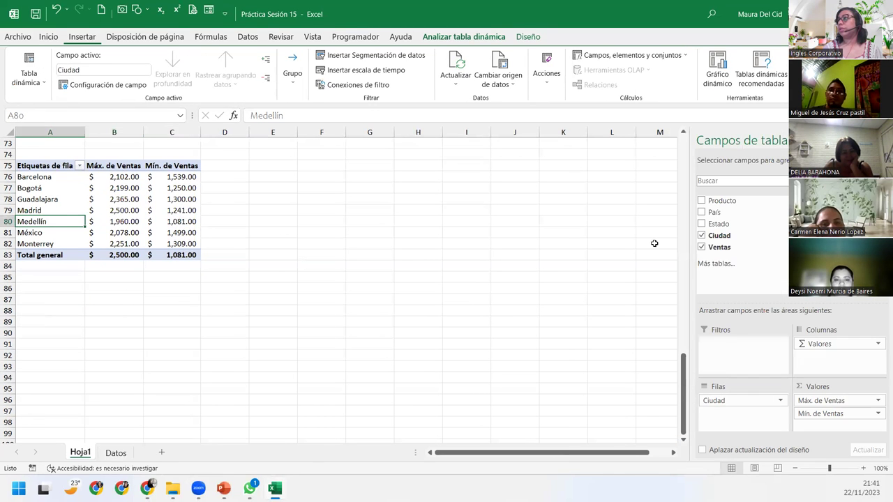
left_click(525, 39)
Browse the pivot styles and set Totales generales to Desactivado para filas y columnas.
left_click(643, 85)
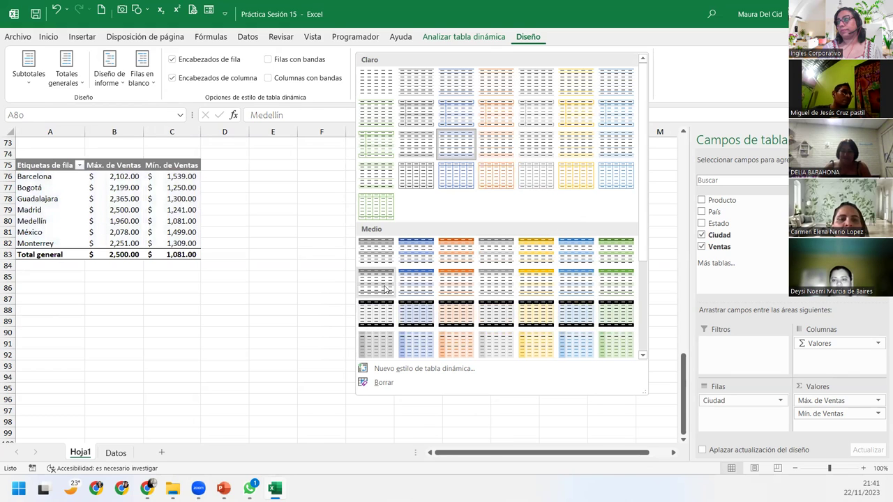
key("Escape")
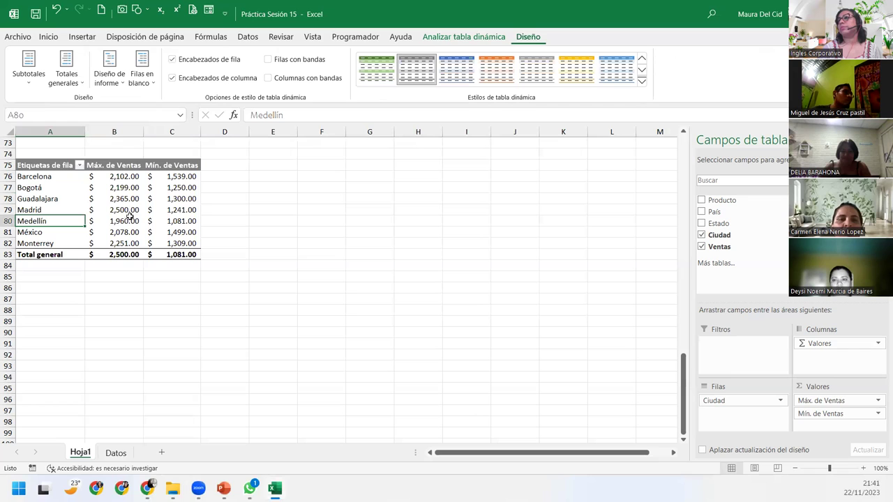
left_click(77, 255)
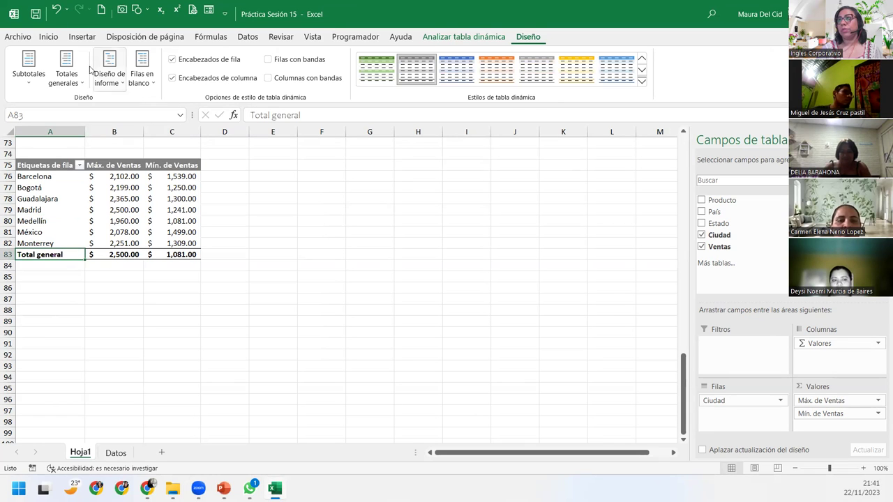
left_click(74, 82)
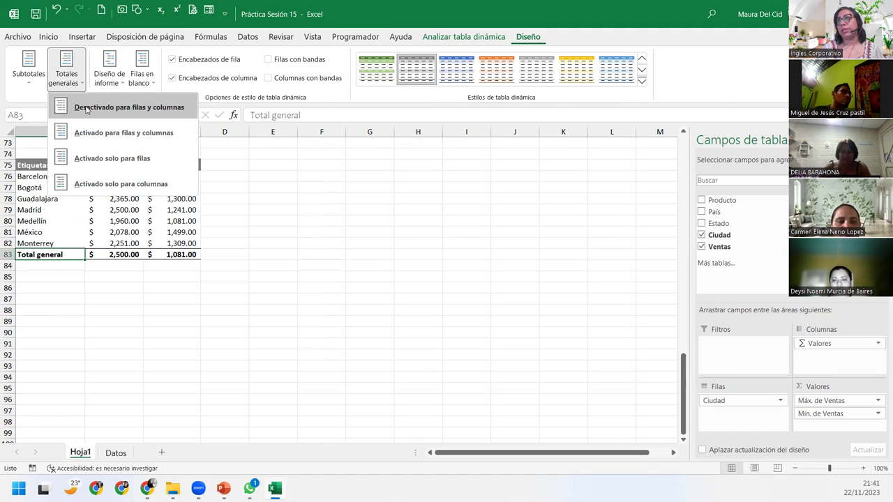
left_click(87, 108)
left_click(46, 223)
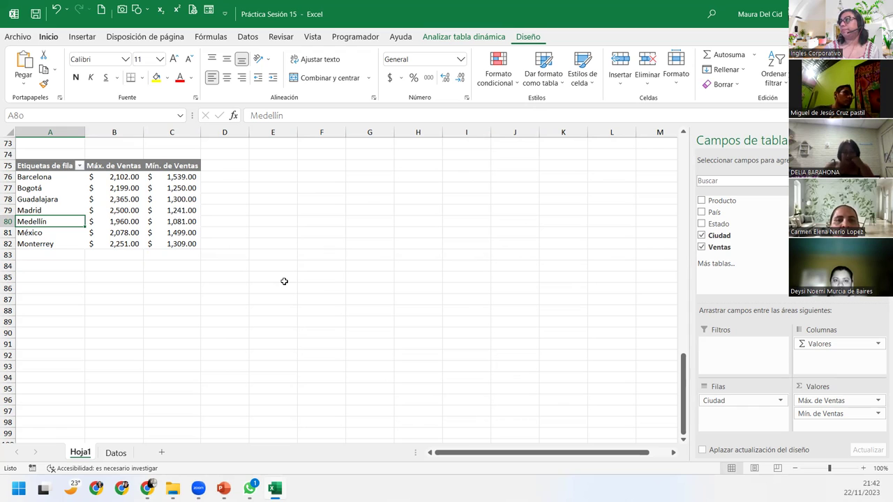
left_click(479, 40)
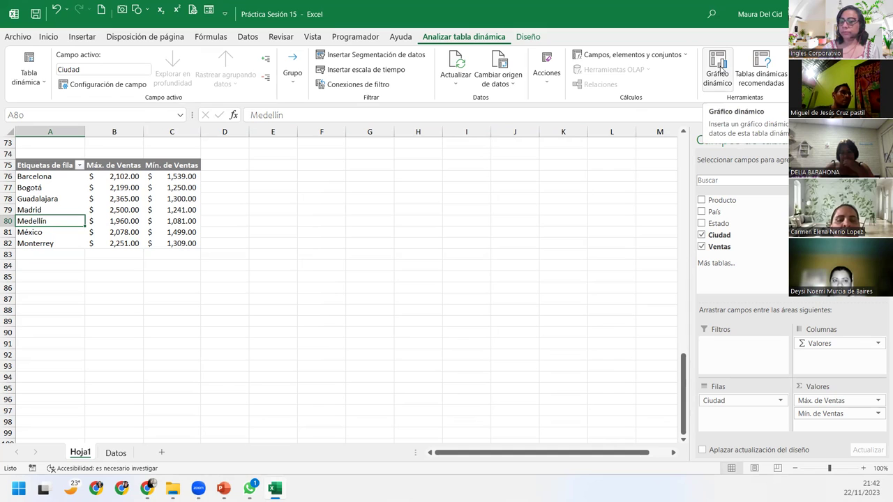
Start a pivot chart and preview each chart category, from line through funnel and combo.
left_click(720, 72)
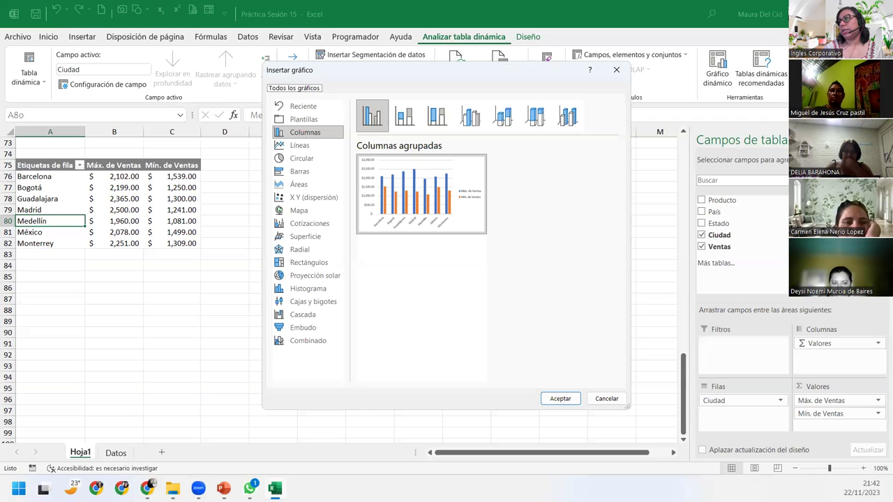
left_click(302, 144)
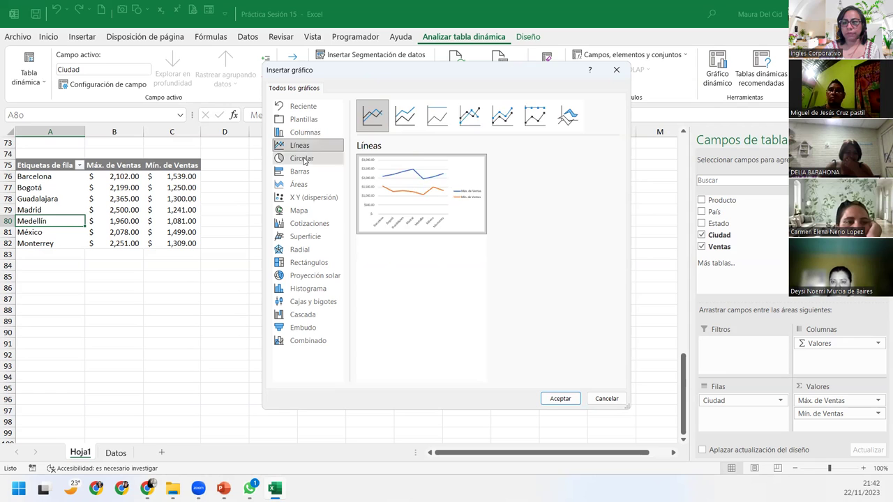
left_click(304, 160)
left_click(301, 173)
left_click(302, 186)
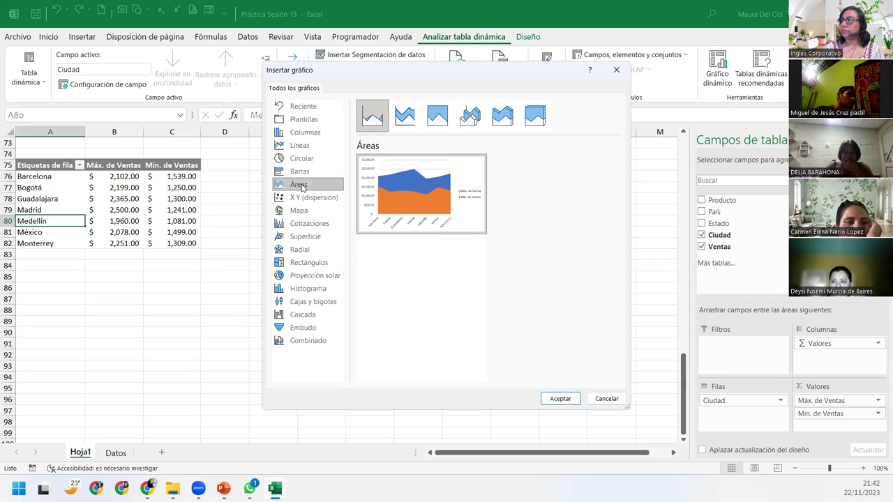
left_click(302, 199)
left_click(298, 211)
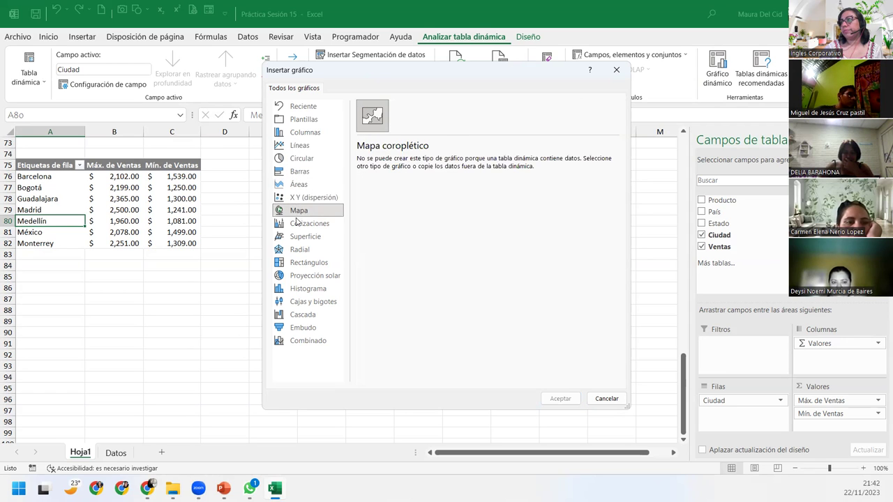
left_click(297, 223)
left_click(304, 248)
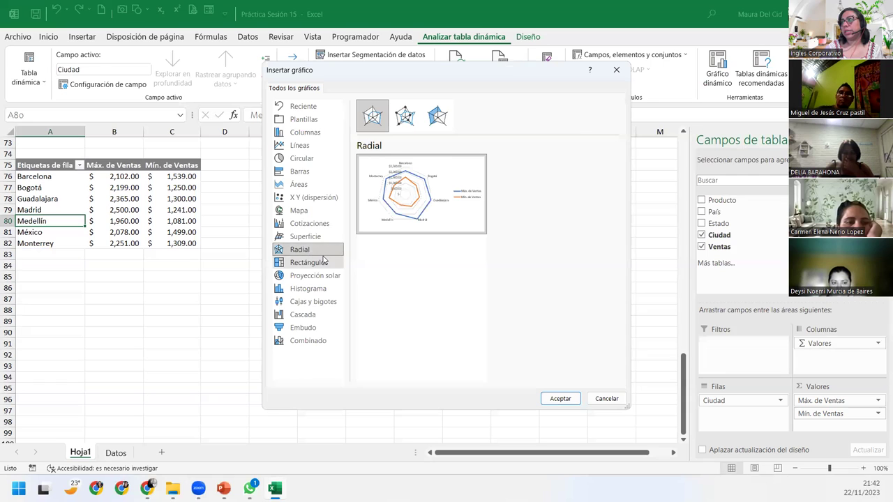
left_click(312, 263)
left_click(310, 276)
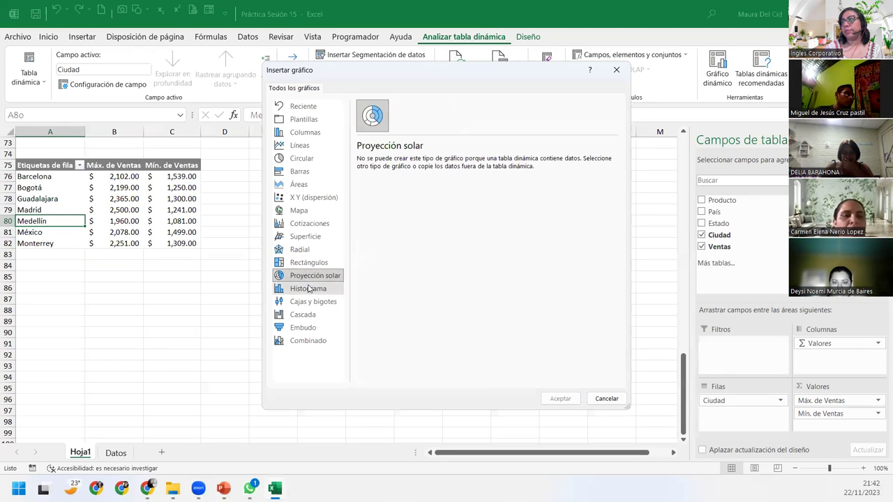
left_click(310, 288)
left_click(306, 302)
left_click(305, 315)
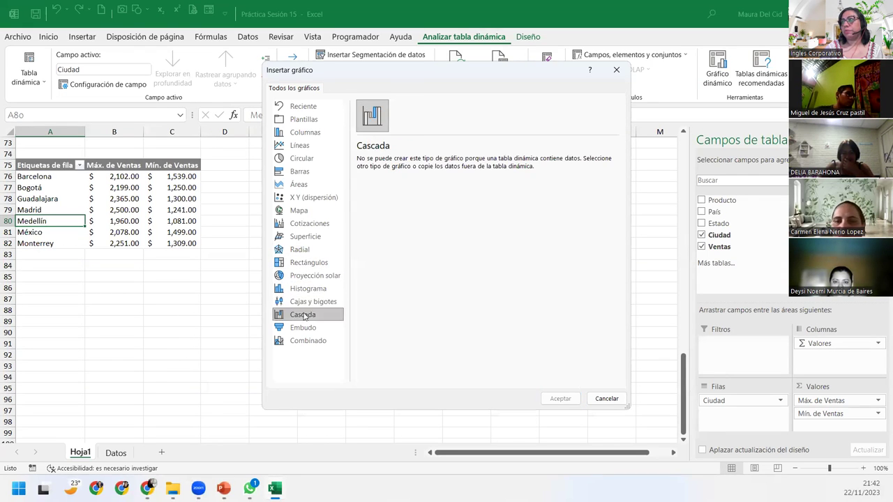
left_click(304, 328)
left_click(303, 341)
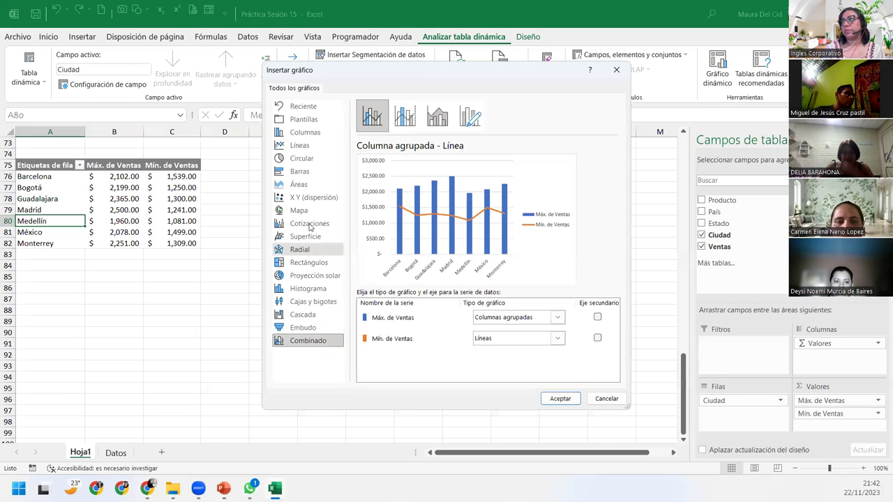
Compare clustered bar and column, then pick the Columna agrupada - Línea combo.
left_click(289, 173)
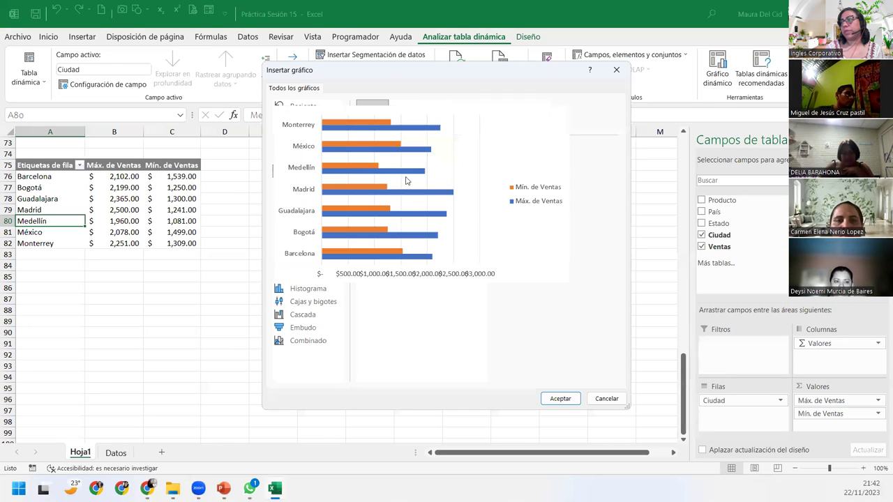
mouse_move(380, 200)
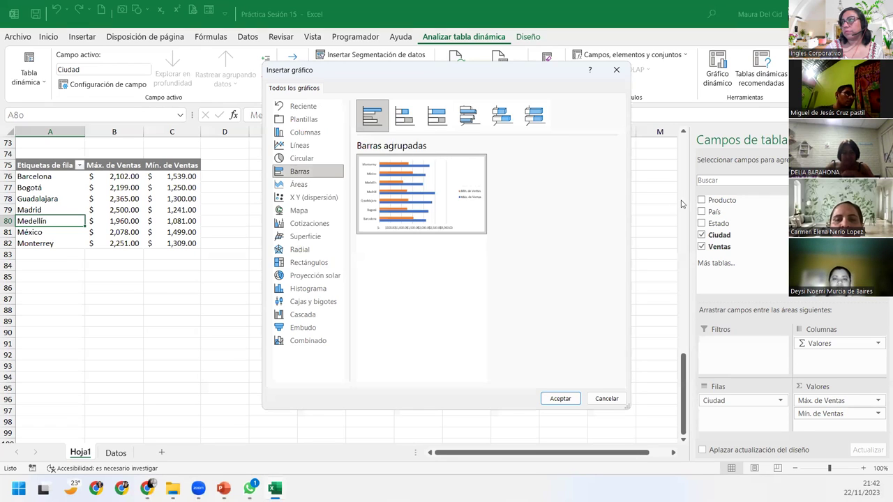
left_click(326, 135)
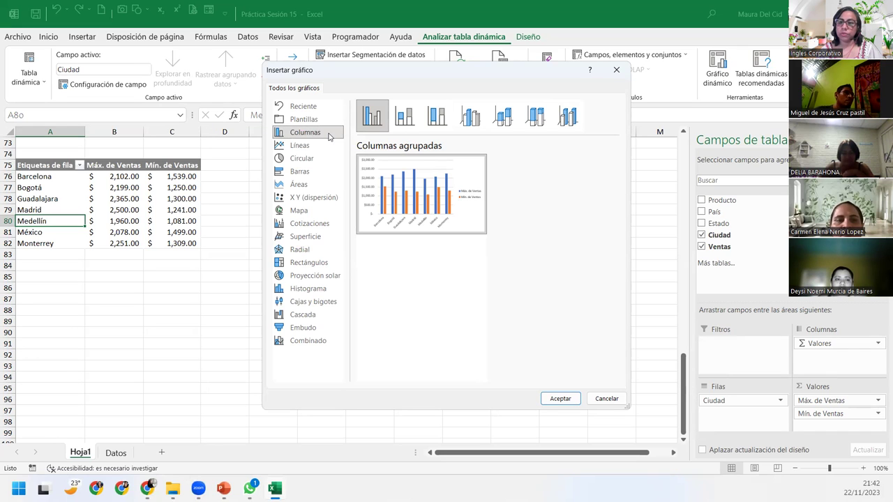
left_click(312, 342)
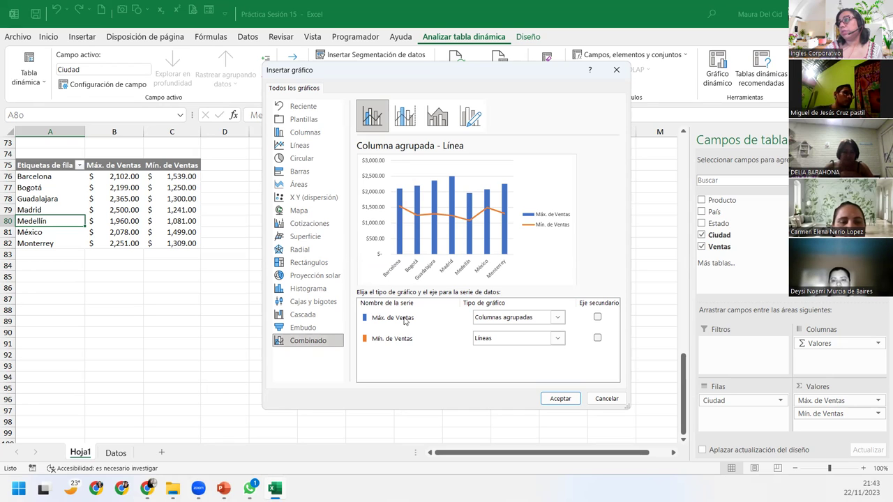
Set Máx. de Ventas to clustered columns on the primary axis.
left_click(557, 320)
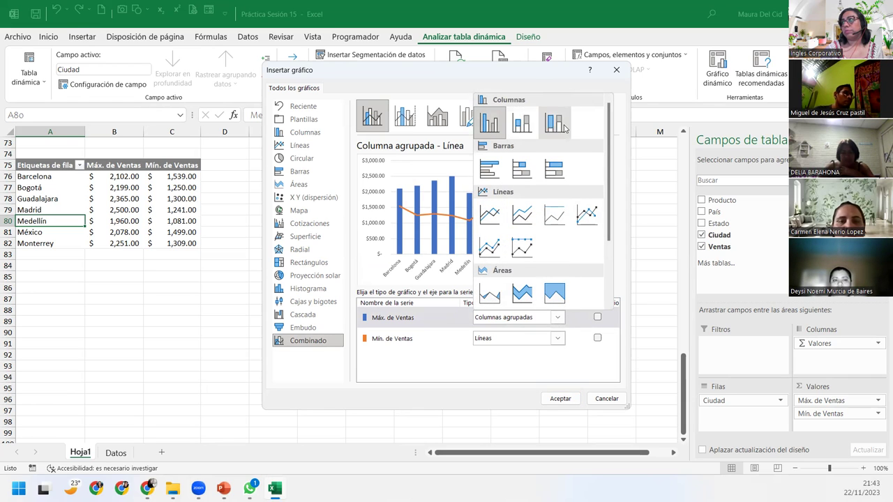
left_click(492, 175)
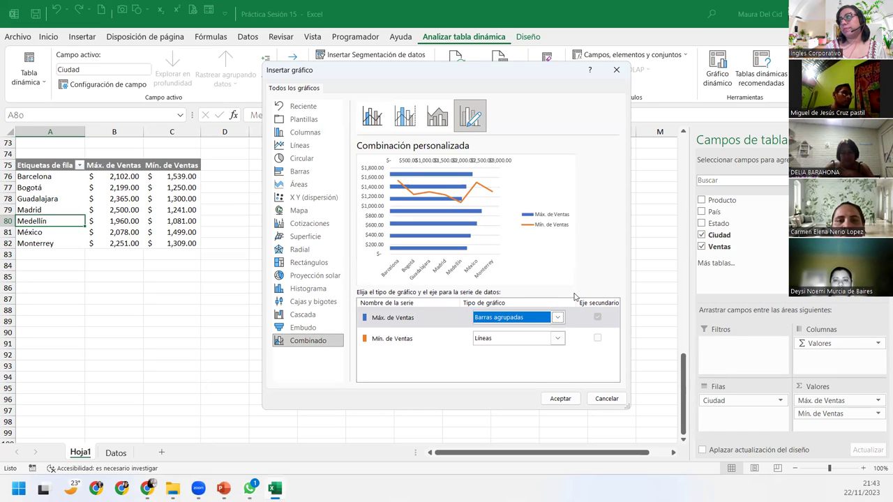
left_click(532, 318)
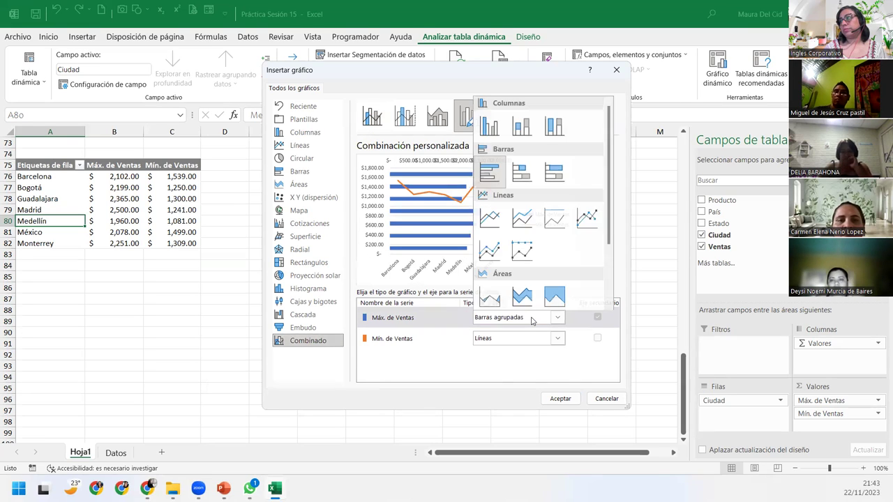
left_click(486, 123)
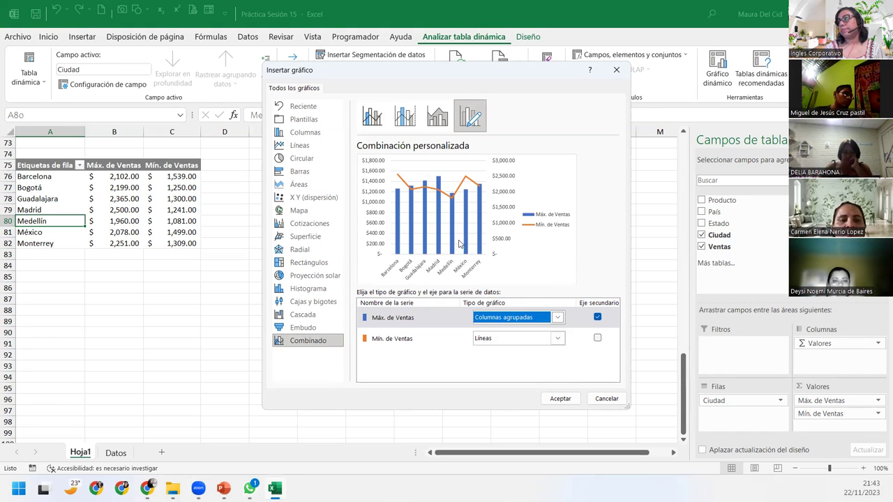
left_click(597, 318)
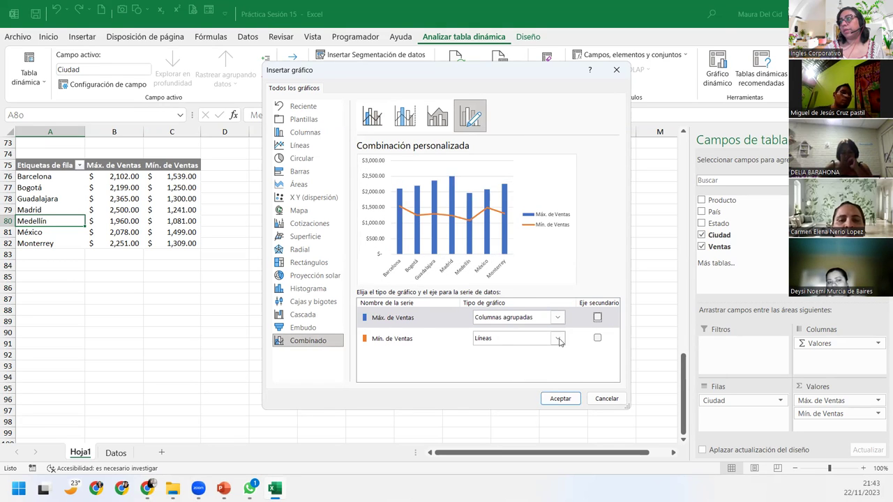
Make Mín. de Ventas a marked line on the secondary axis, insert the chart, and move it up.
left_click(557, 340)
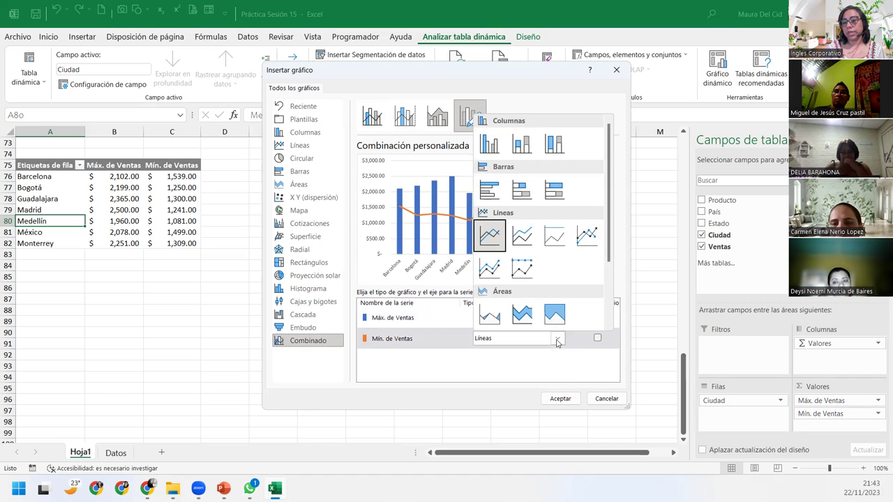
left_click(490, 145)
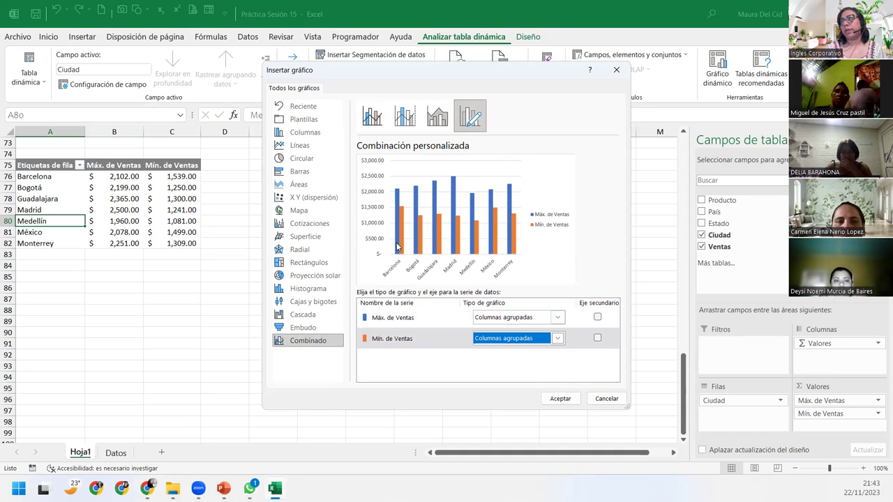
left_click(557, 338)
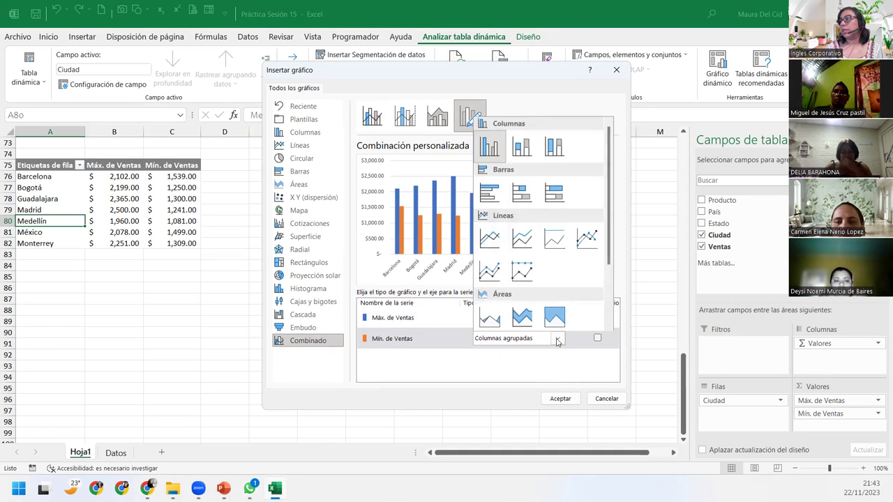
left_click(488, 189)
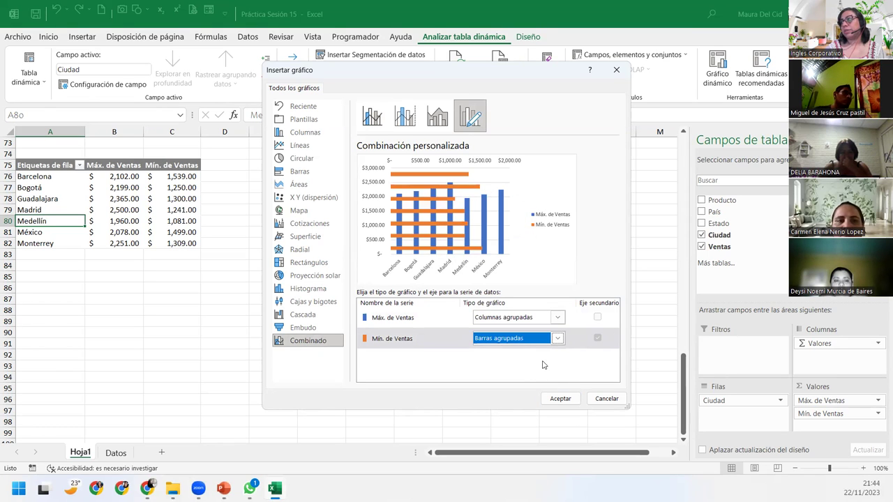
left_click(557, 338)
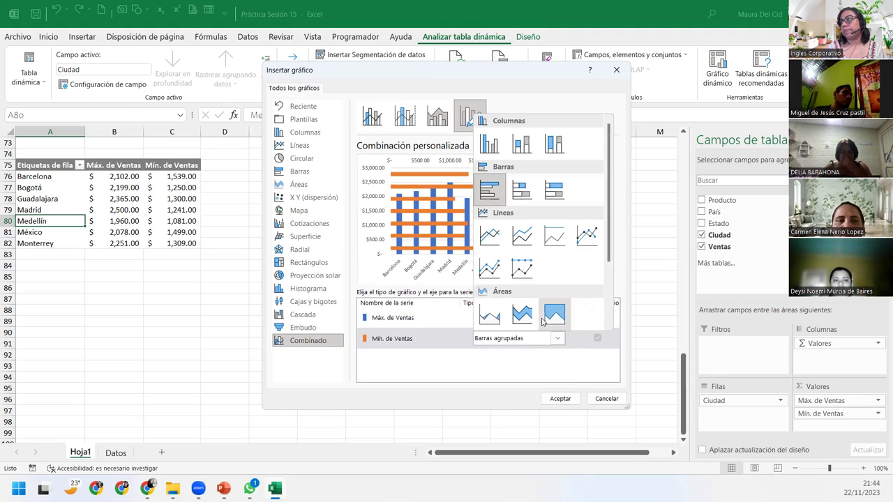
left_click(584, 234)
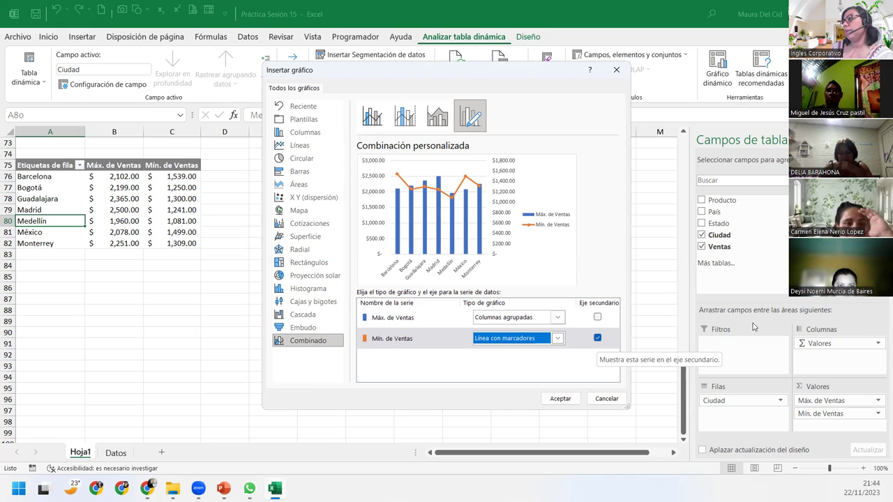
left_click(565, 401)
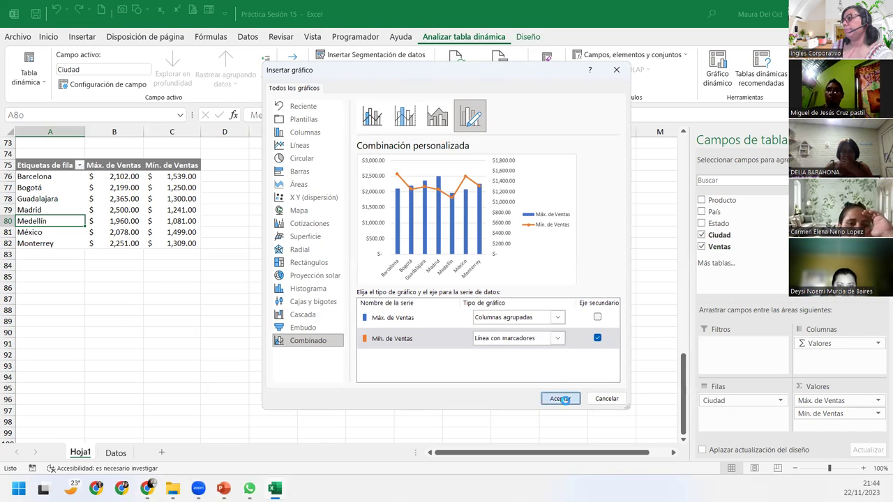
left_click_drag(321, 222, 318, 174)
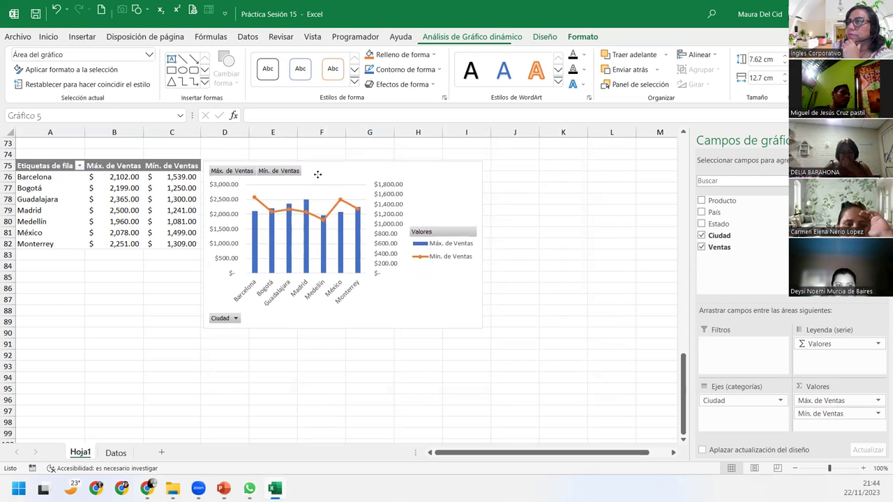
Enlarge the pivot chart, point out its column series and both value axes, then select A78.
left_click_drag(483, 328, 634, 384)
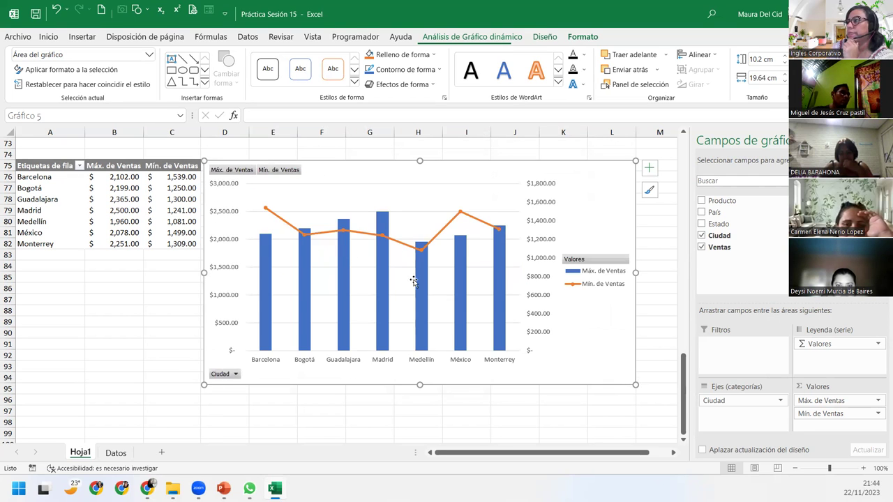
left_click(269, 283)
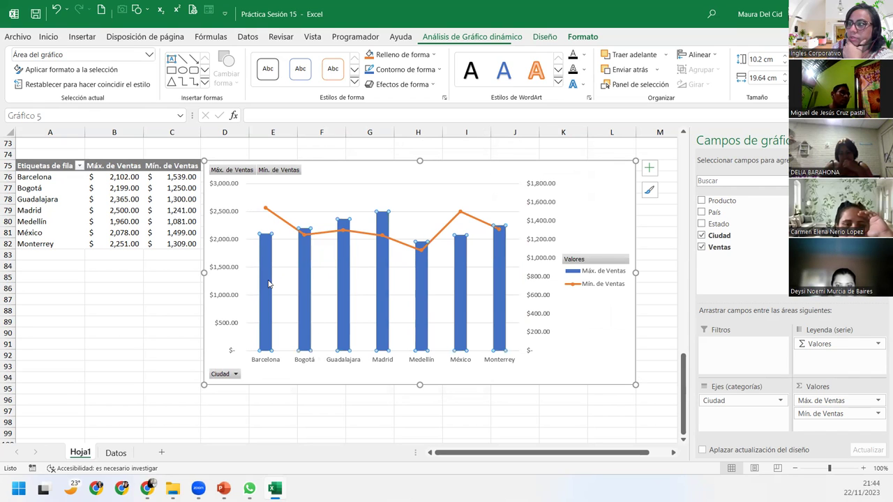
left_click(231, 244)
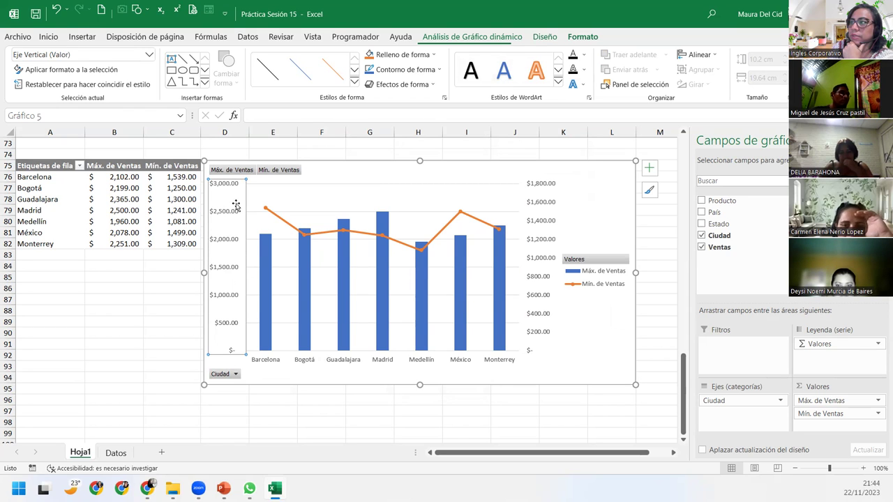
left_click(543, 207)
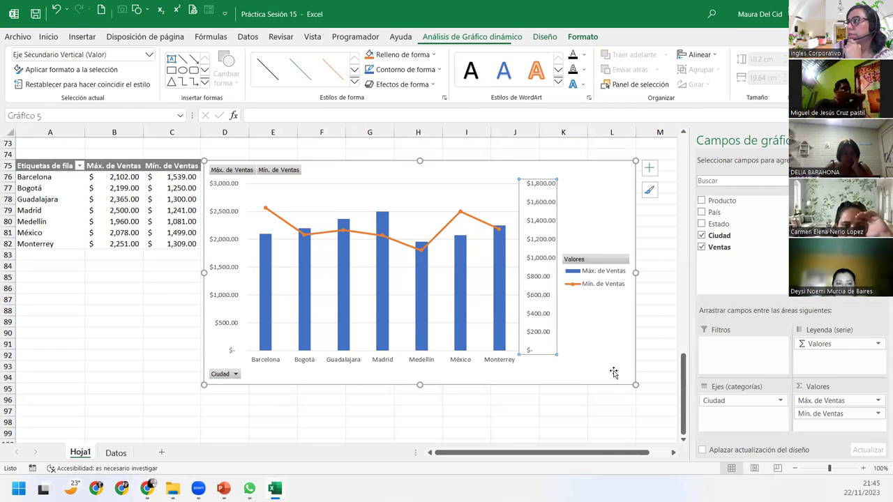
left_click(46, 198)
Insert a País slicer and shrink it to fit its three countries.
left_click(457, 36)
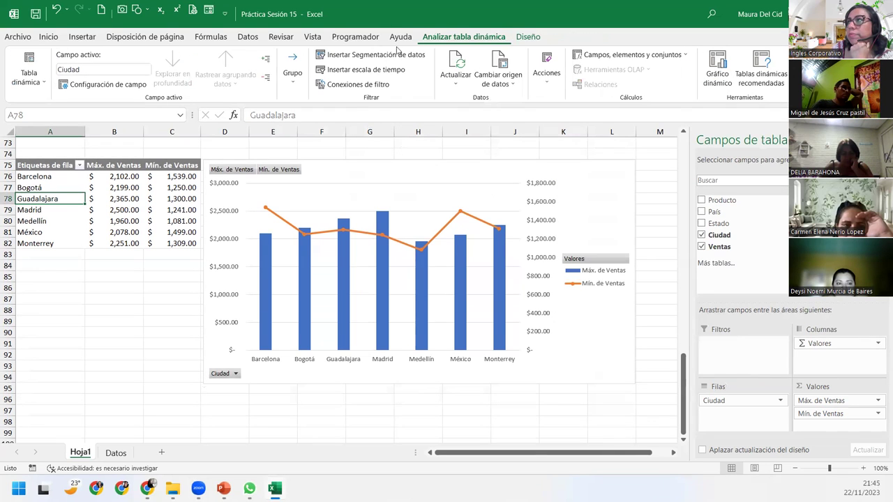
left_click(370, 55)
left_click(237, 201)
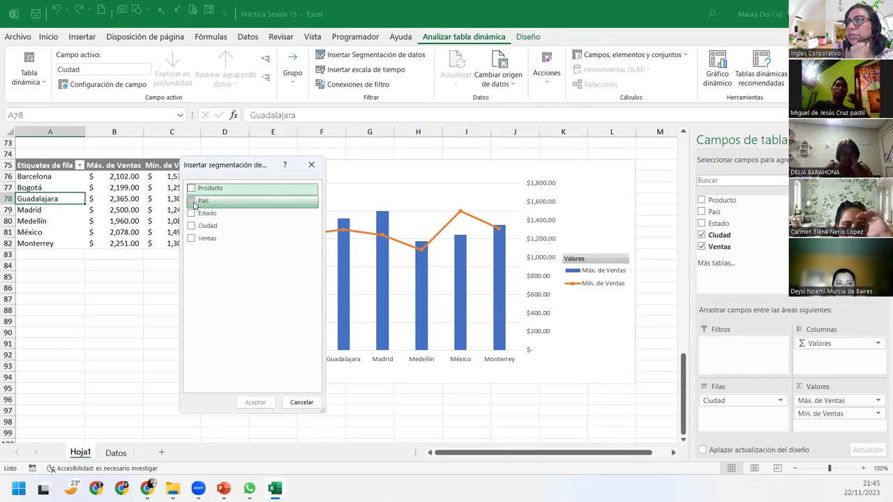
left_click(255, 402)
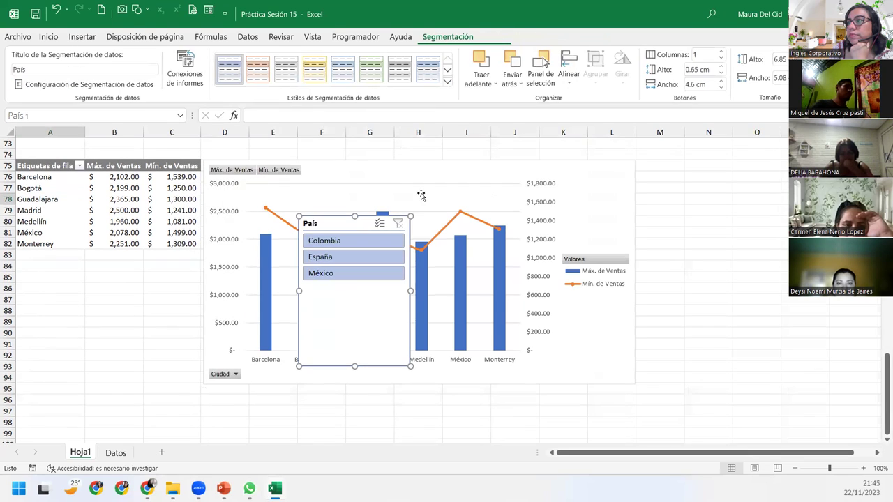
mouse_move(310, 218)
left_mouse_down()
mouse_move(30, 264)
mouse_move(43, 258)
left_mouse_up()
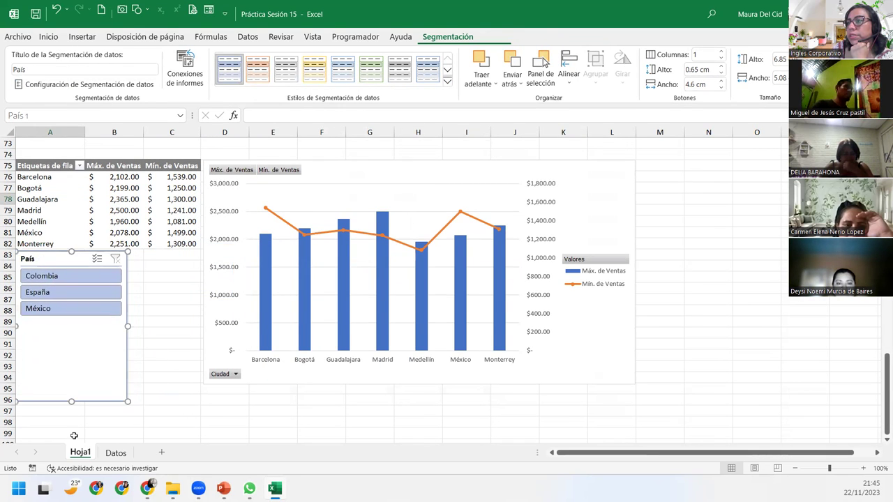
left_click_drag(71, 401, 95, 326)
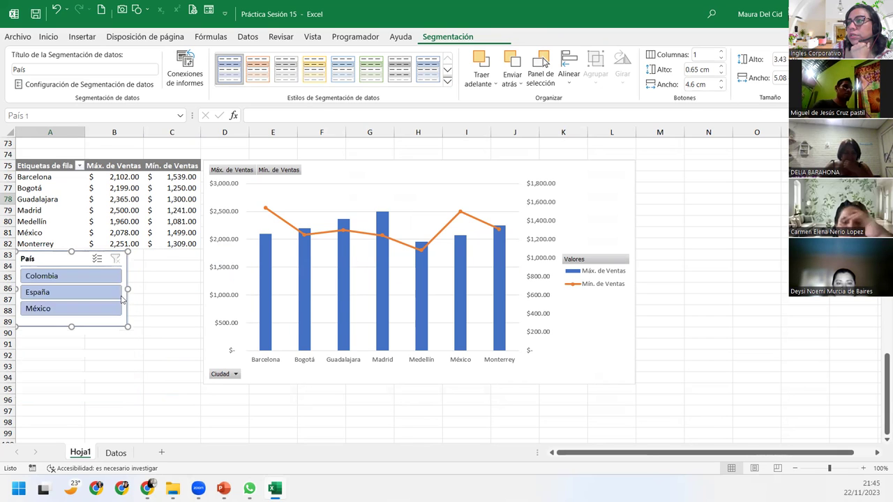
left_click_drag(128, 289, 78, 291)
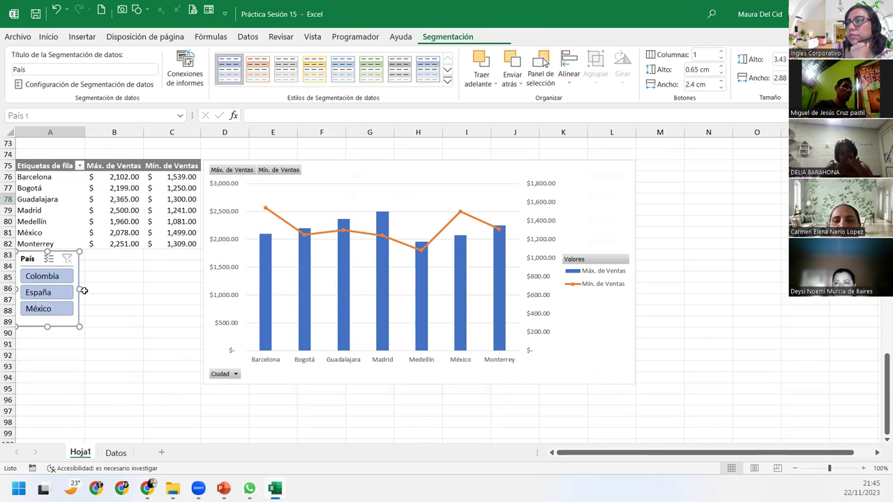
Place the slicer beside the pivot table at D75 and narrow the chart.
mouse_move(327, 169)
left_mouse_down()
mouse_move(427, 170)
mouse_move(403, 170)
left_mouse_up()
left_click_drag(40, 258, 226, 167)
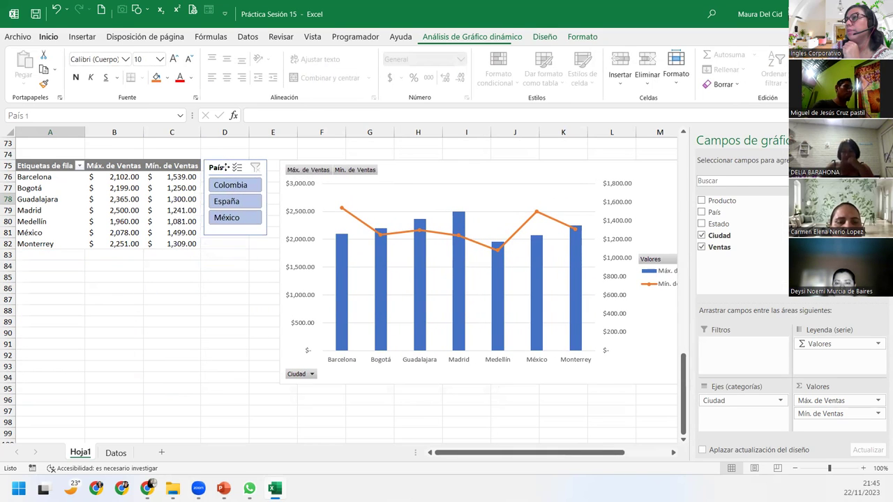
left_click_drag(404, 170, 401, 173)
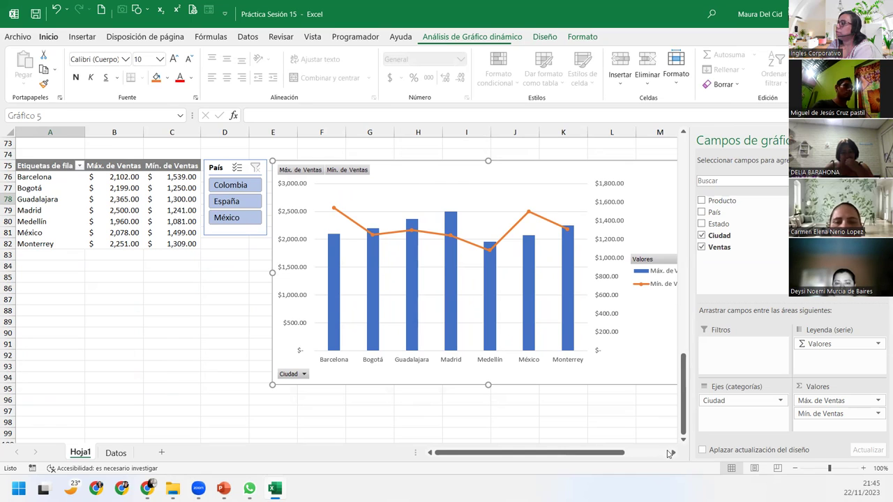
left_click(673, 452)
left_click_drag(613, 380, 597, 382)
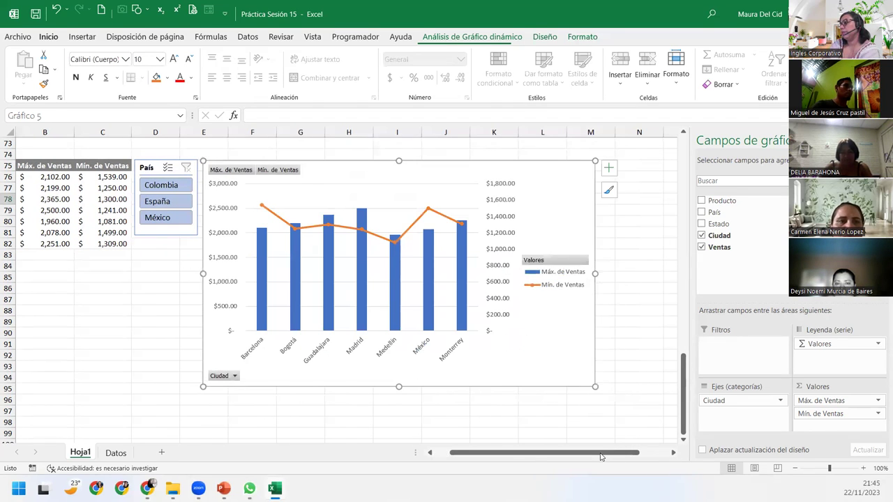
scroll(619, 440, "left", 1)
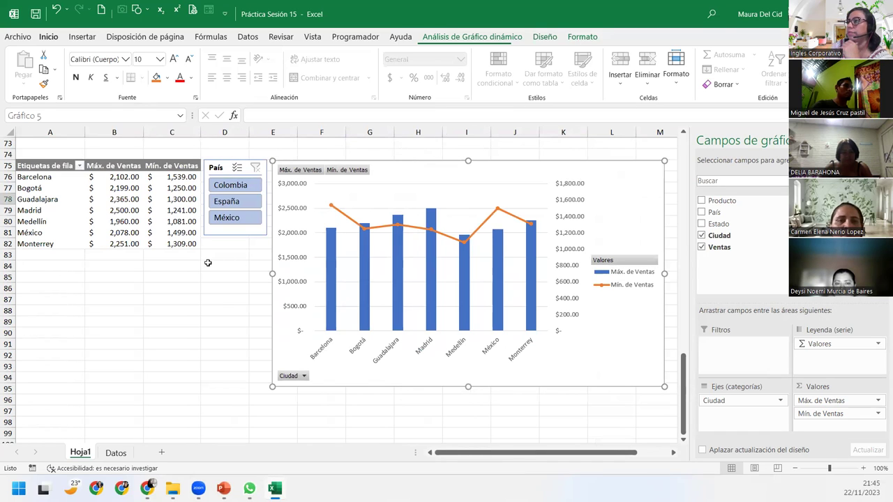
left_click(156, 284)
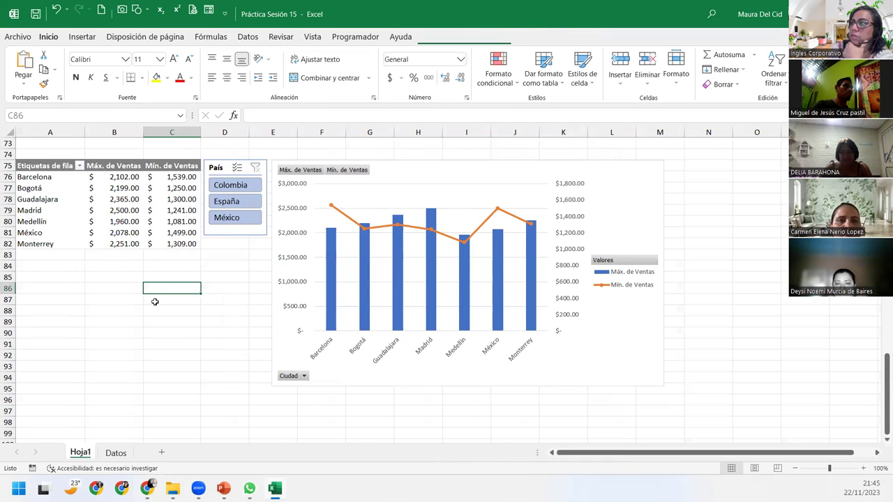
left_click(102, 210)
left_click(216, 170)
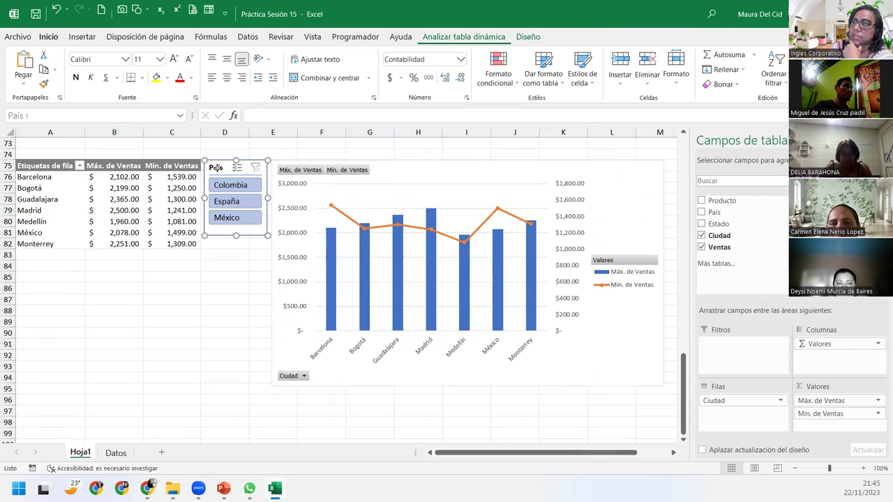
left_click(428, 165)
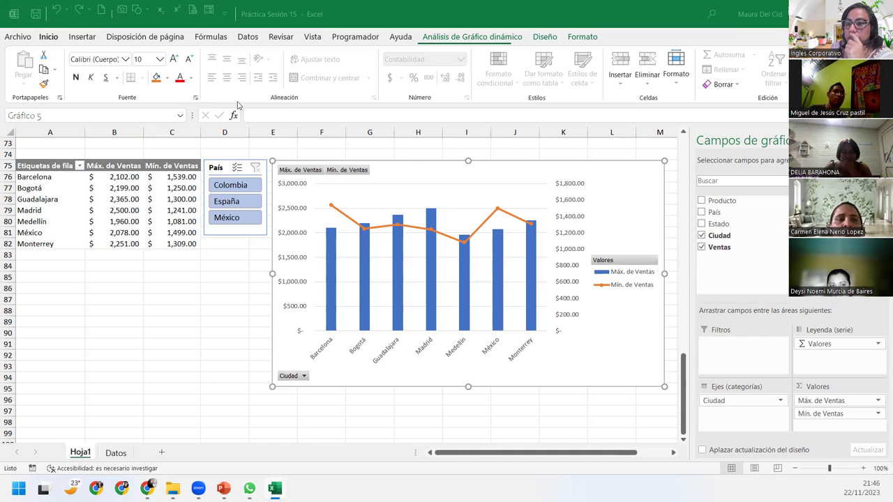
left_click(558, 185)
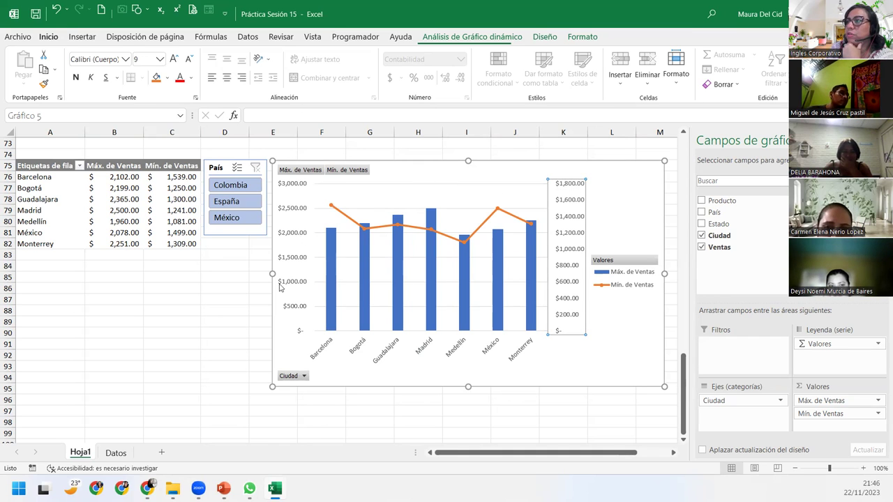
left_click(277, 352)
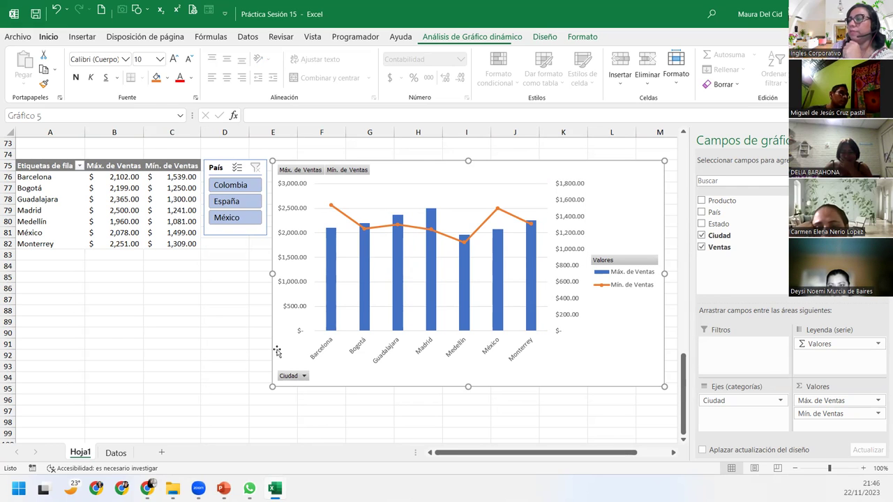
left_click(236, 176)
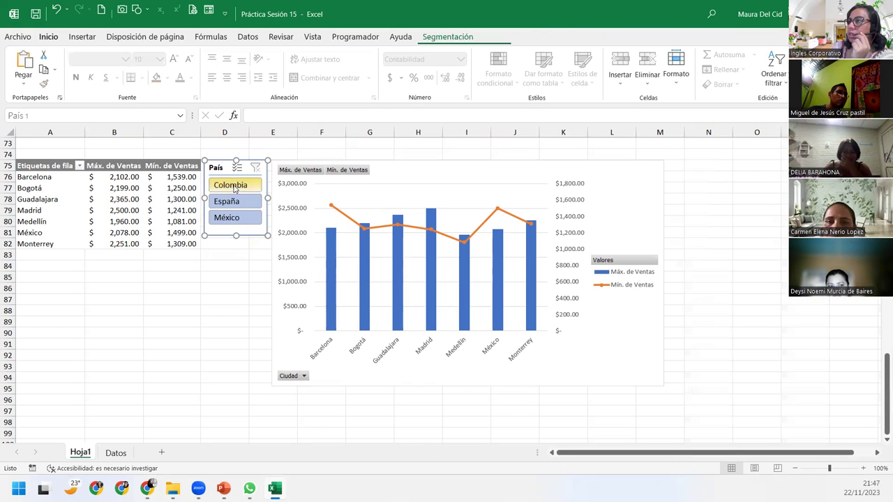
left_click(235, 188)
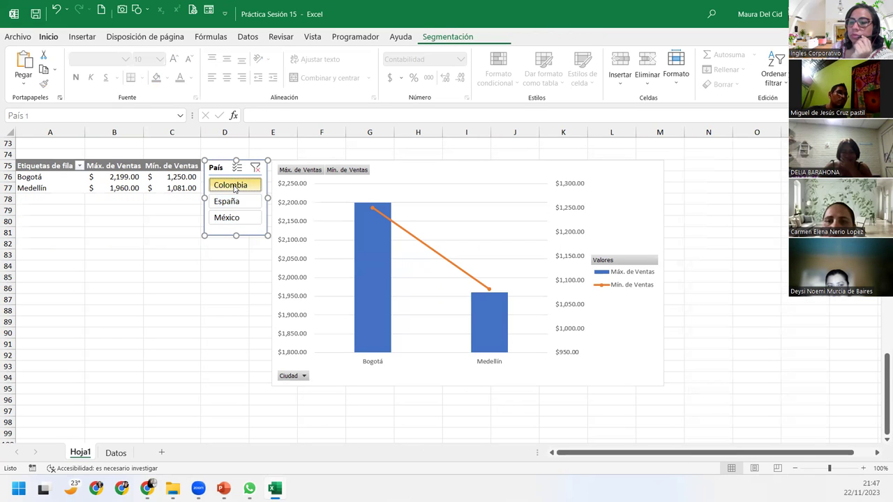
left_click(235, 201)
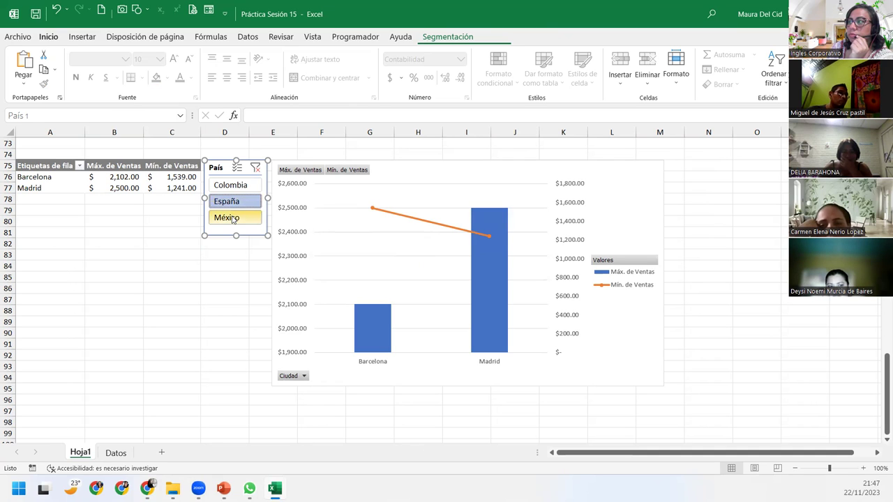
left_click(233, 221)
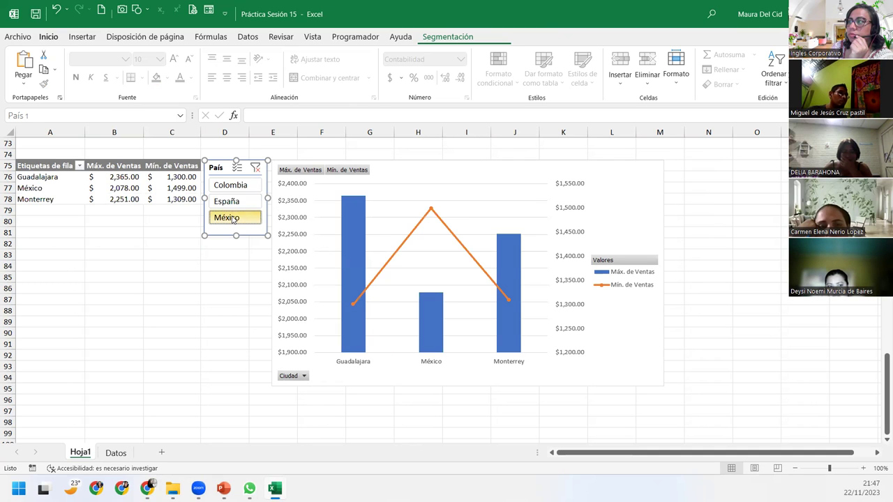
left_click(234, 201)
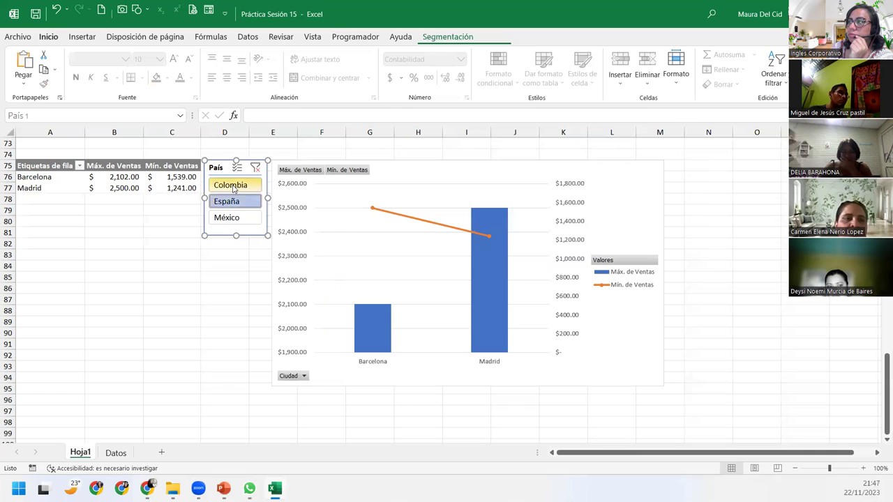
left_click(234, 188)
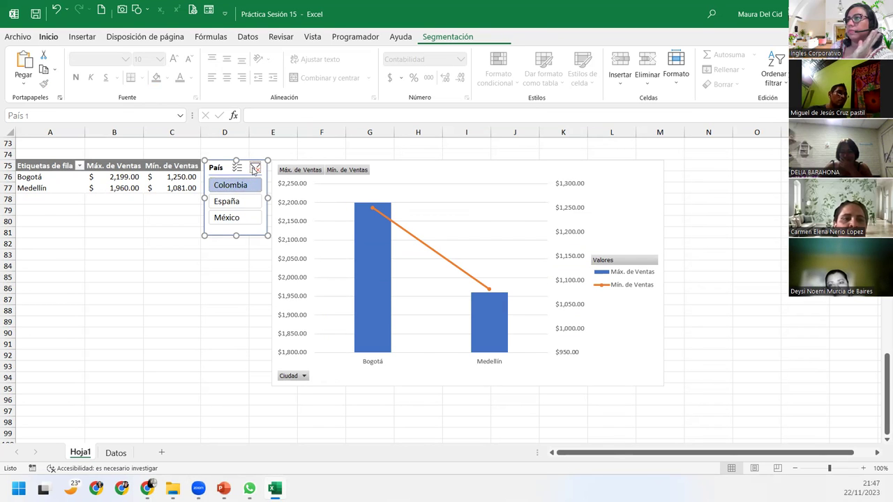
left_click(254, 170)
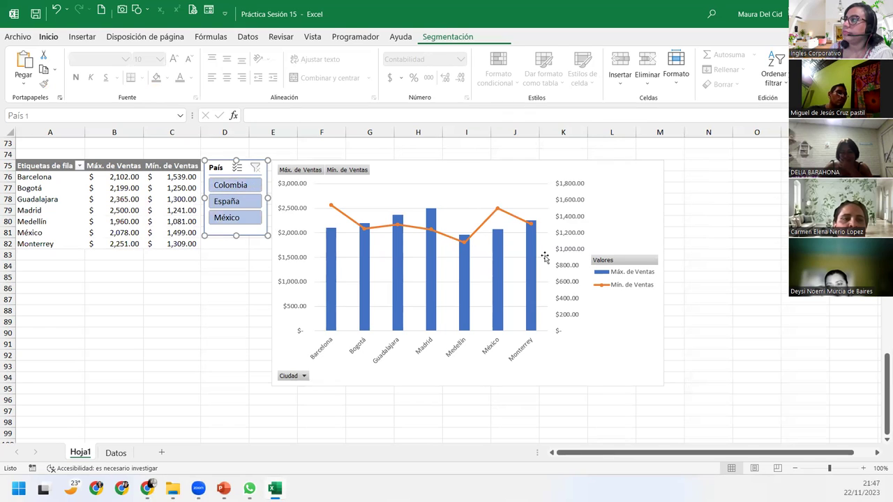
left_click(568, 189)
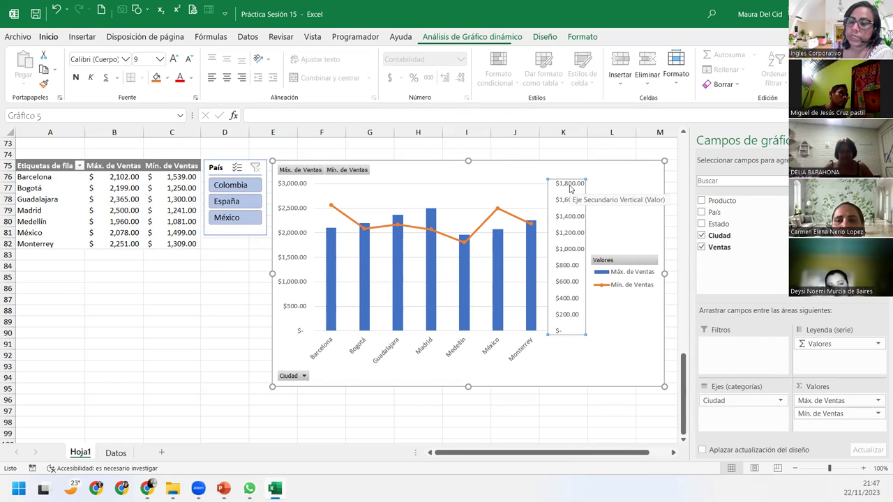
Select the chart's vertical axes and open Format Axis for the secondary value axis.
left_click(297, 212)
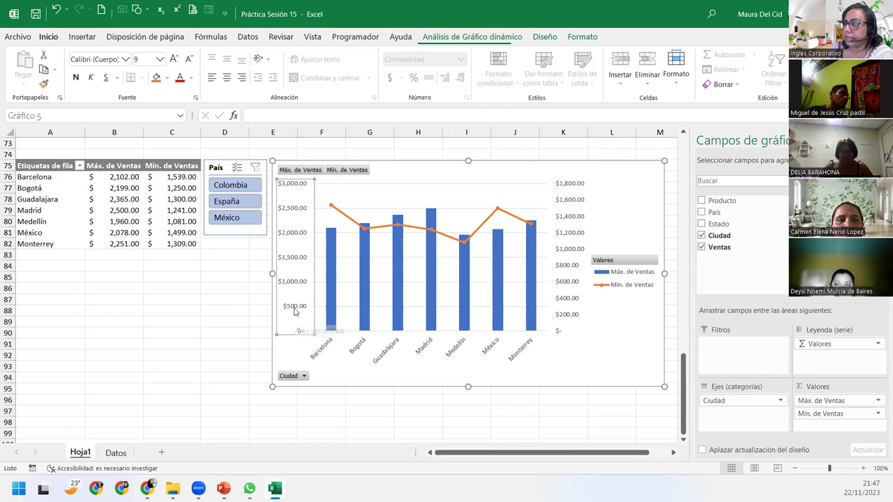
left_click(297, 180)
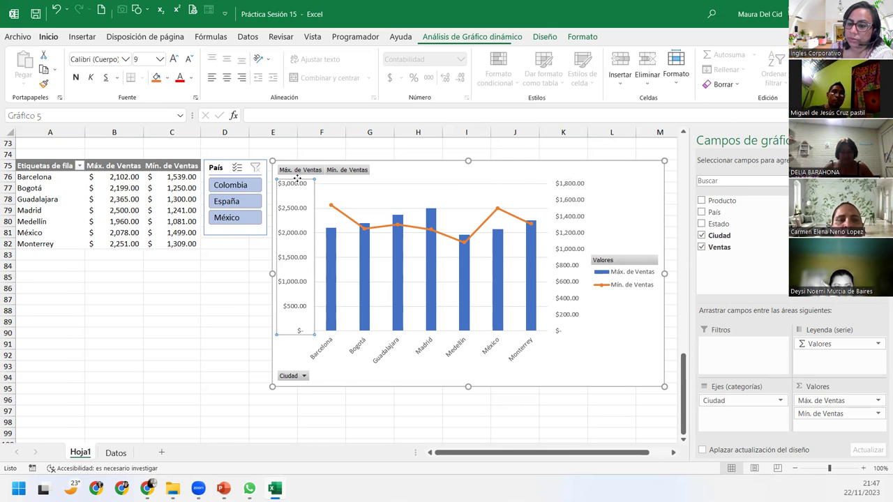
left_click(570, 280)
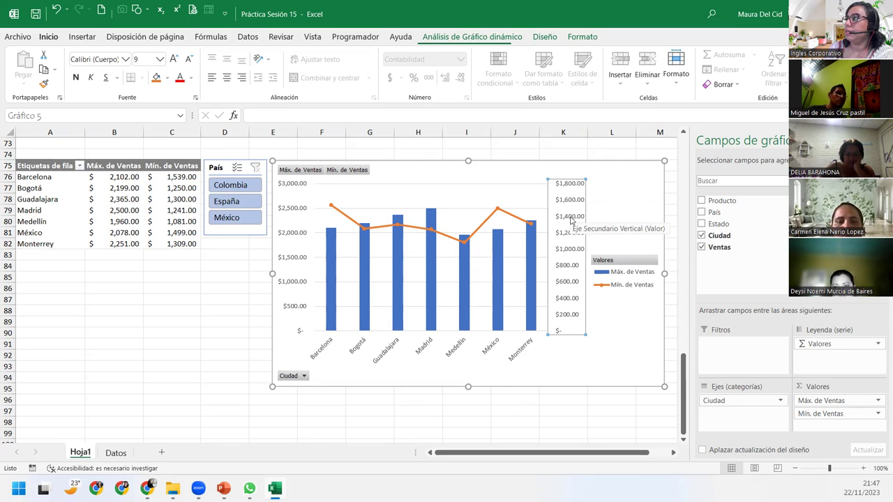
double_click(570, 221)
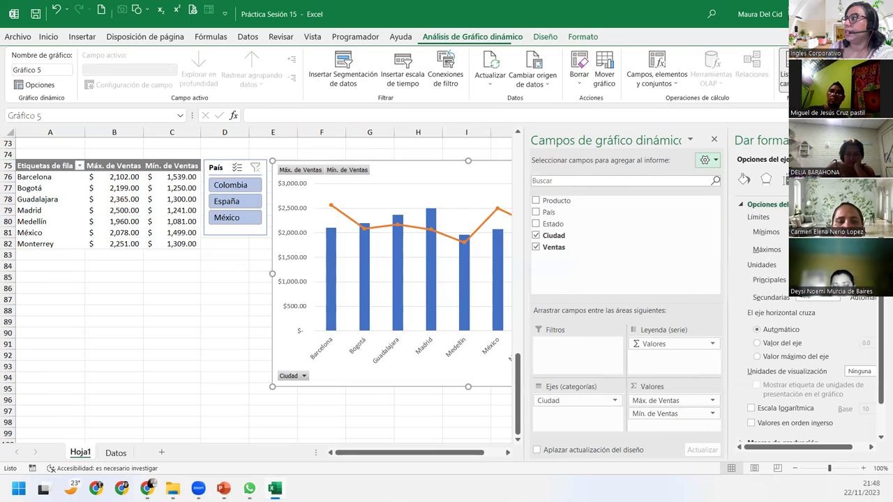
Set the secondary axis to Minimum 0, Maximum 2000 and Major unit 250.
left_click_drag(451, 452, 468, 452)
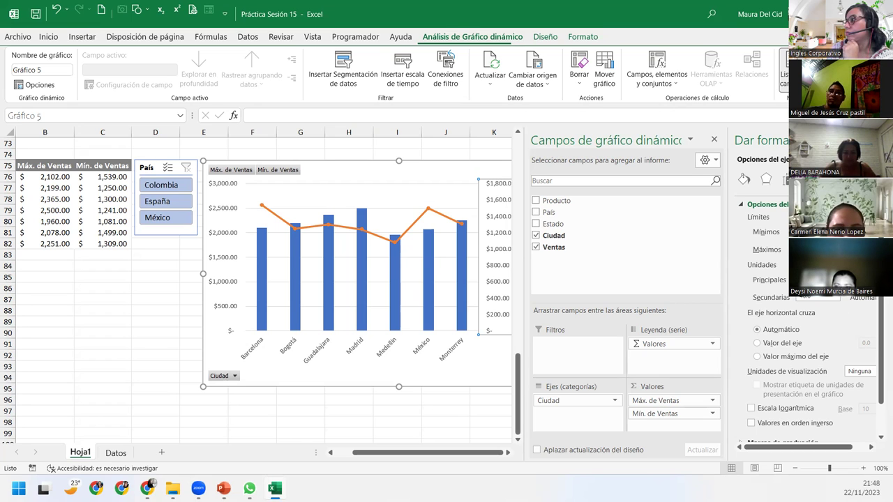
key("Return")
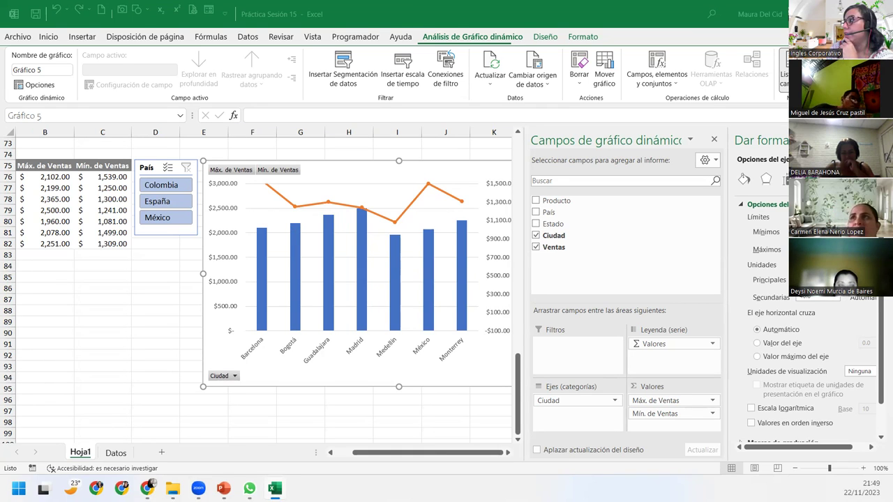
key("alt+Tab")
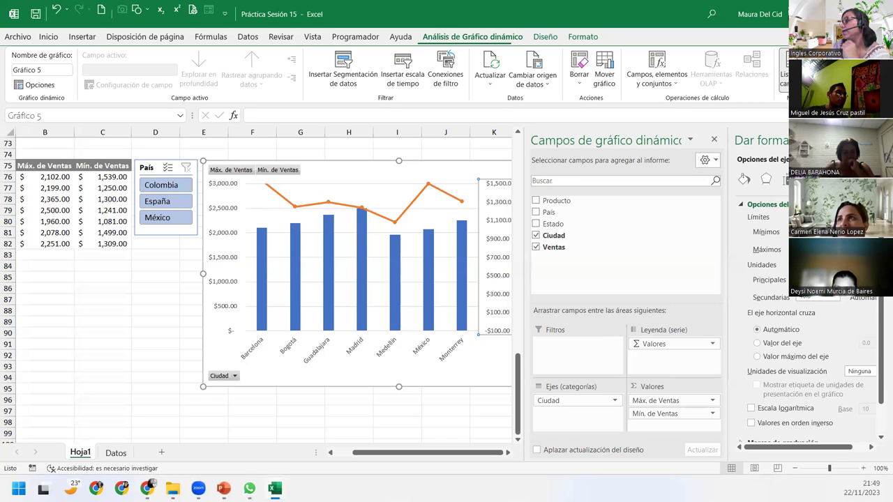
key("Return")
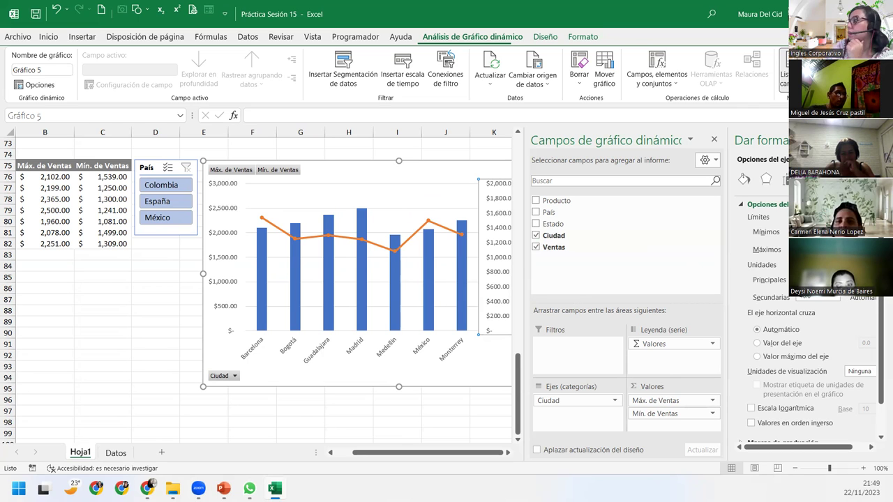
type("250")
key("Return")
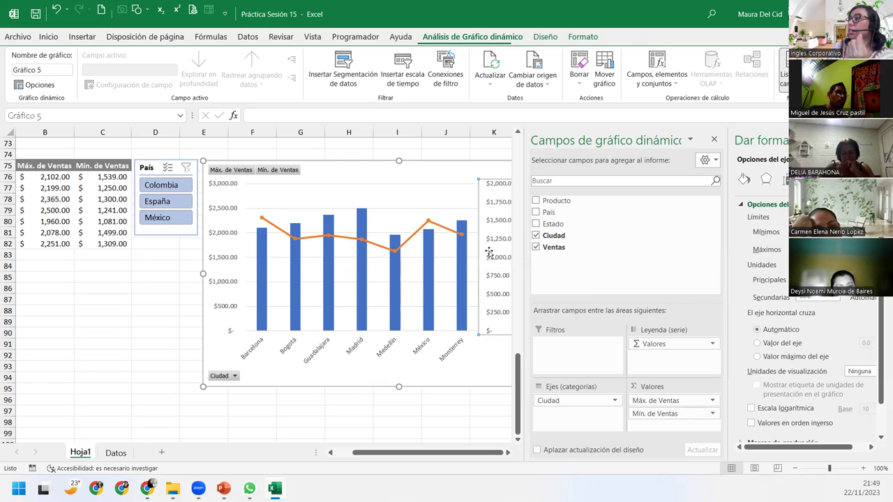
Narrow and close the PivotChart Fields pane, leaving the secondary value axis selected.
left_click_drag(526, 260, 585, 262)
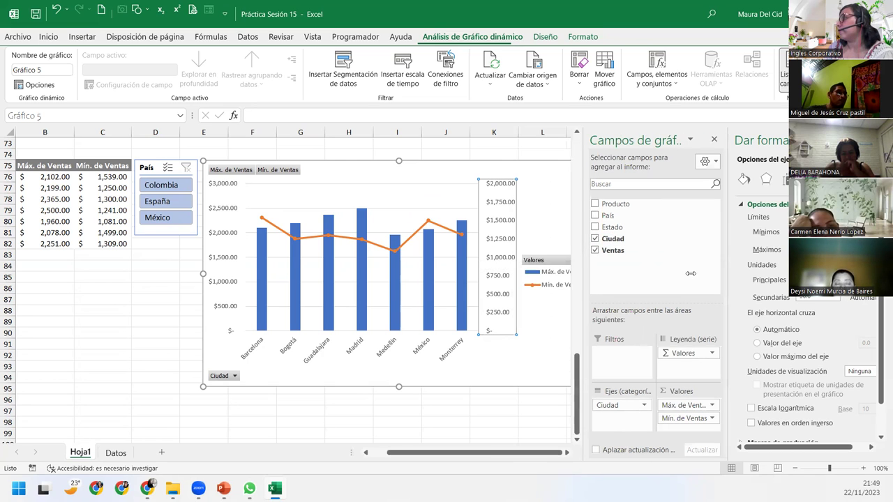
left_click(508, 356)
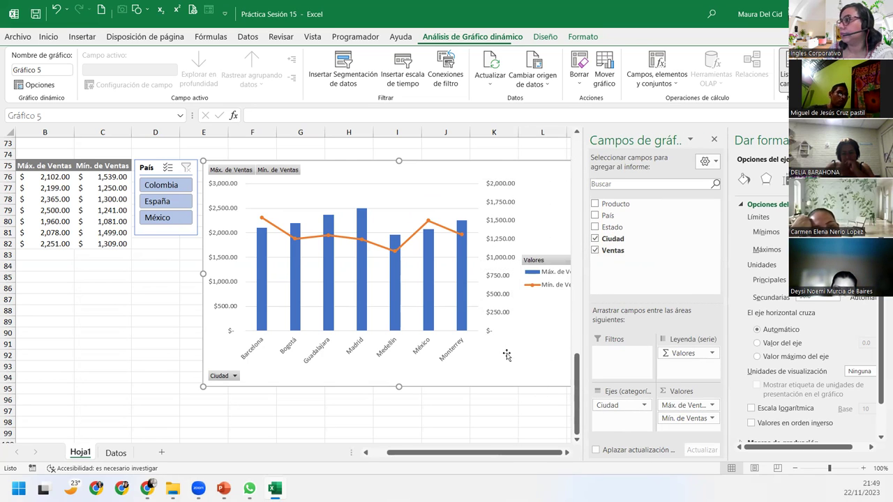
left_click(500, 318)
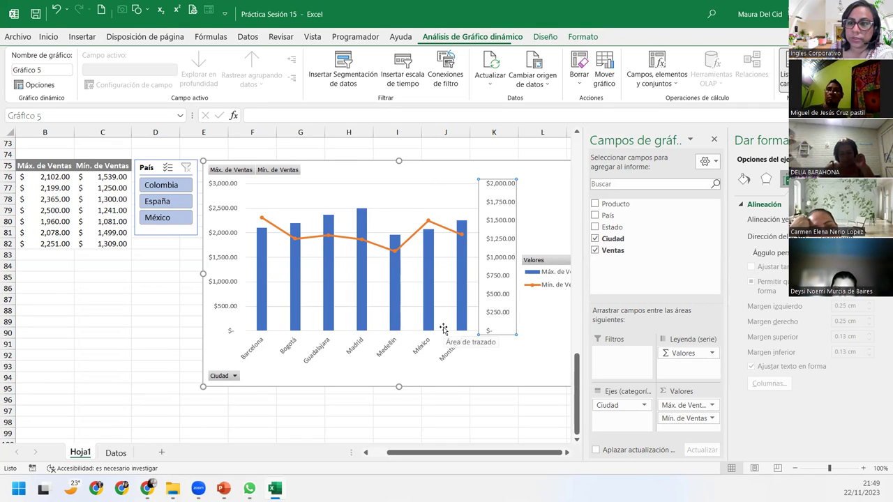
left_click(509, 370)
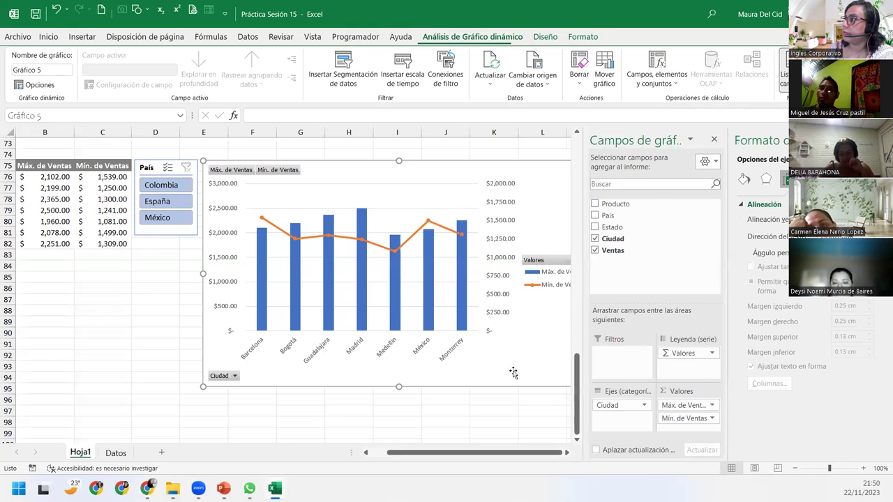
left_click(713, 140)
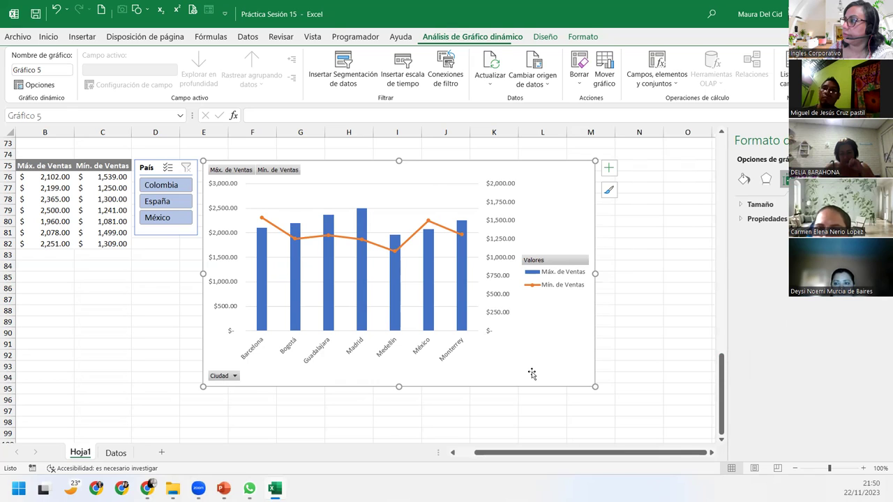
left_click(498, 283)
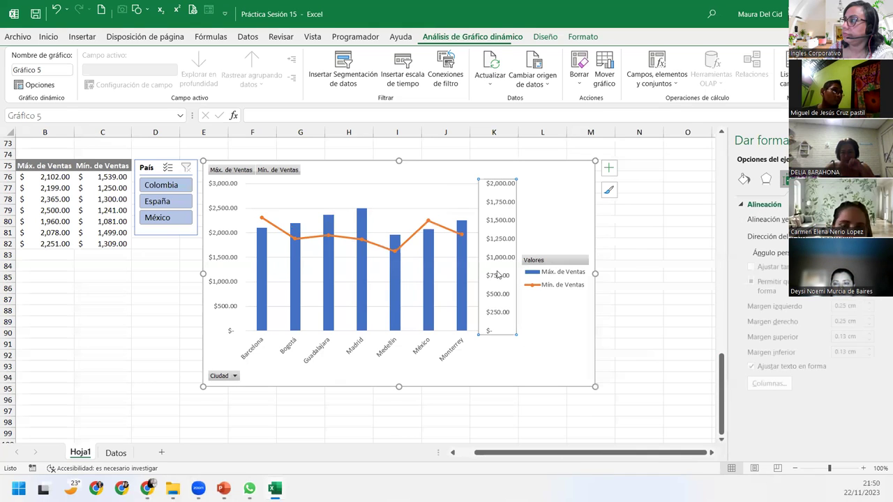
left_click(786, 179)
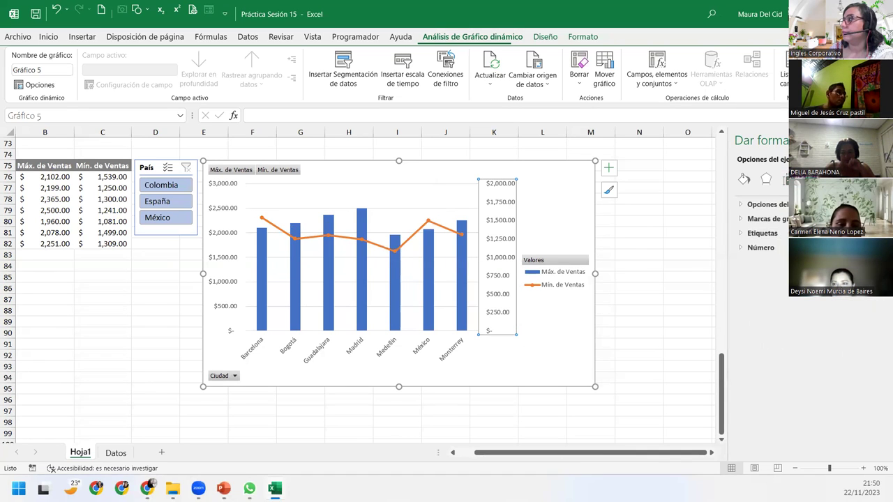
left_click(760, 204)
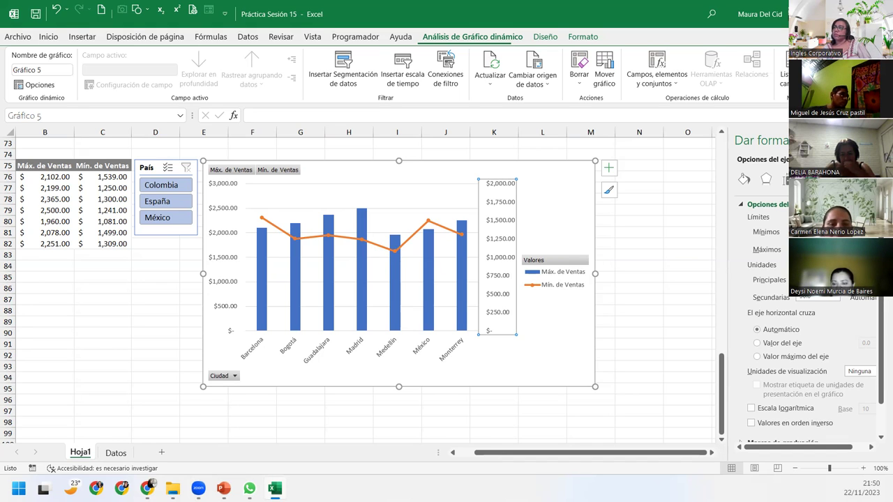
left_click(517, 371)
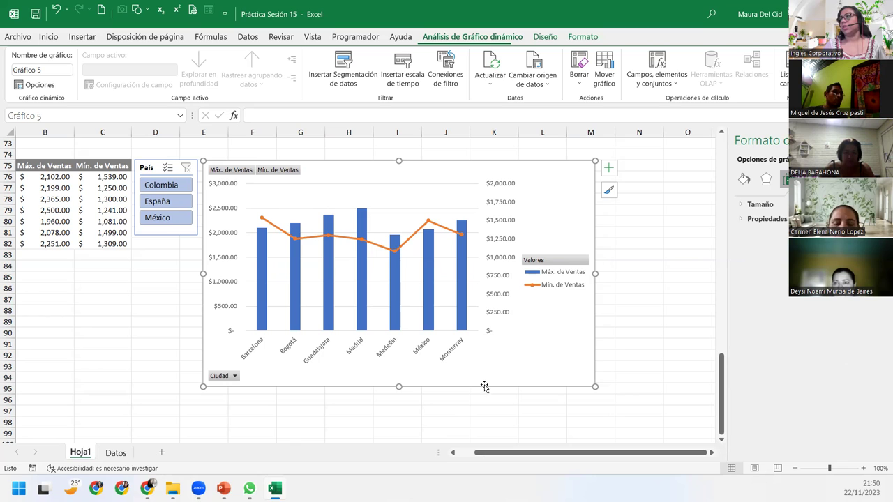
Select the Máx. and Mín. de Ventas fields and series, then drop down the Ciudad filter.
left_click(237, 171)
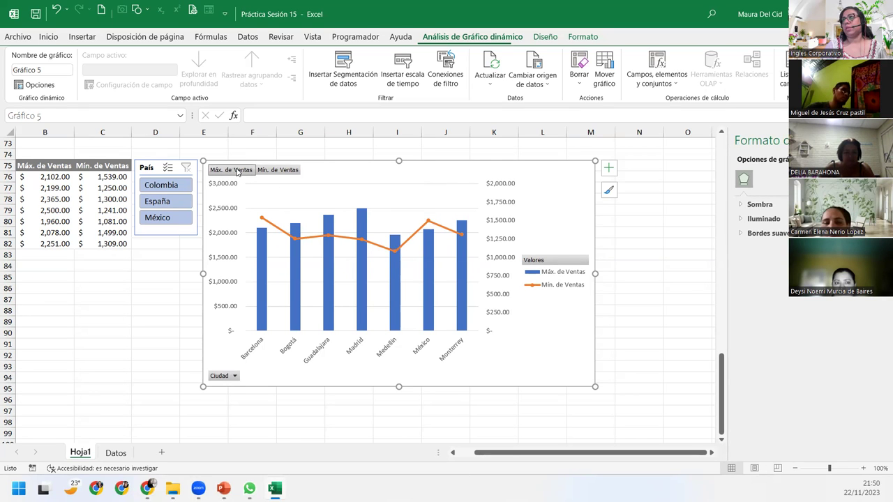
left_click(278, 170)
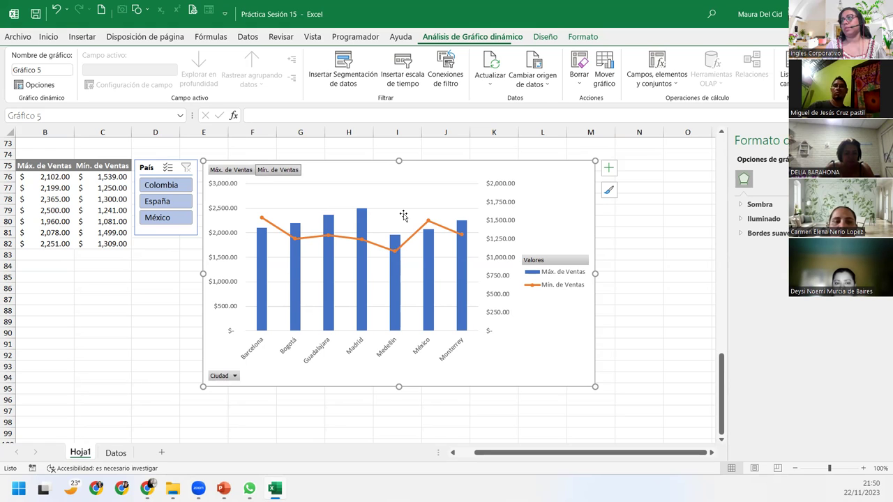
left_click(243, 174)
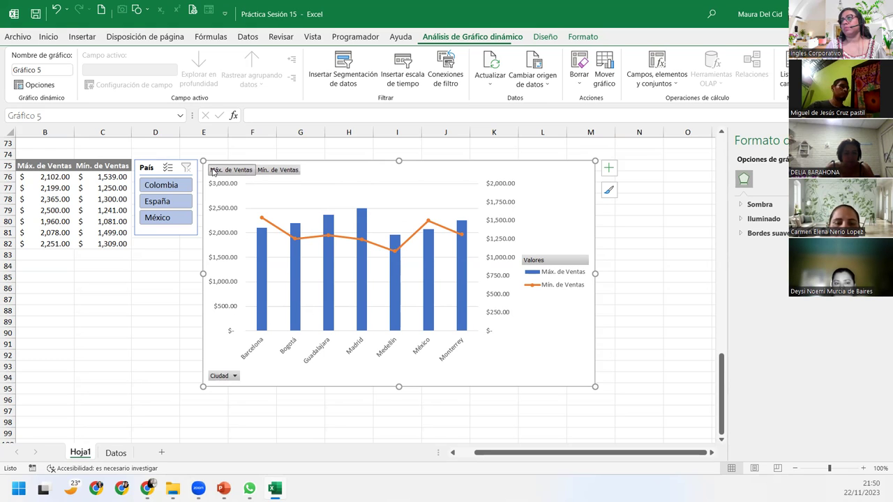
left_click(261, 275)
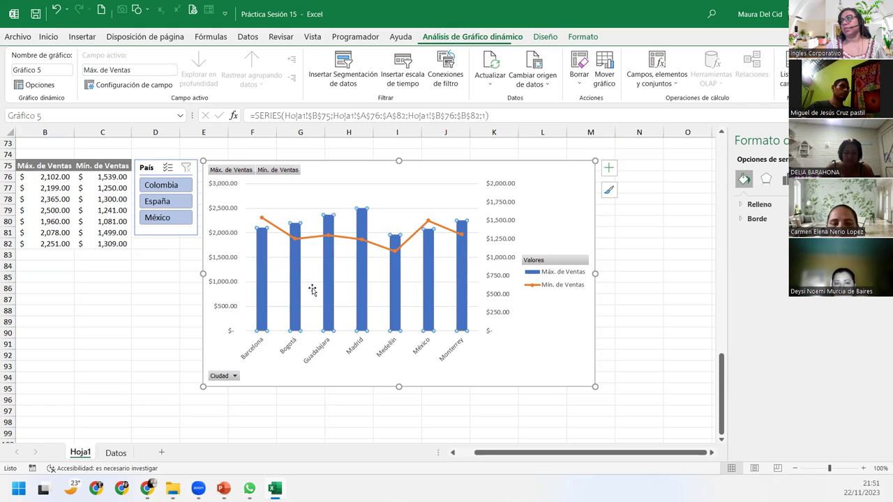
left_click(411, 240)
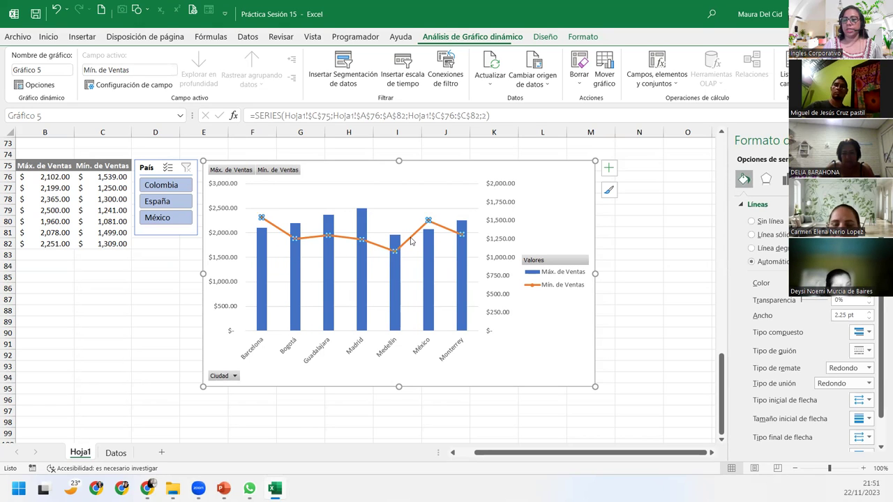
left_click(235, 376)
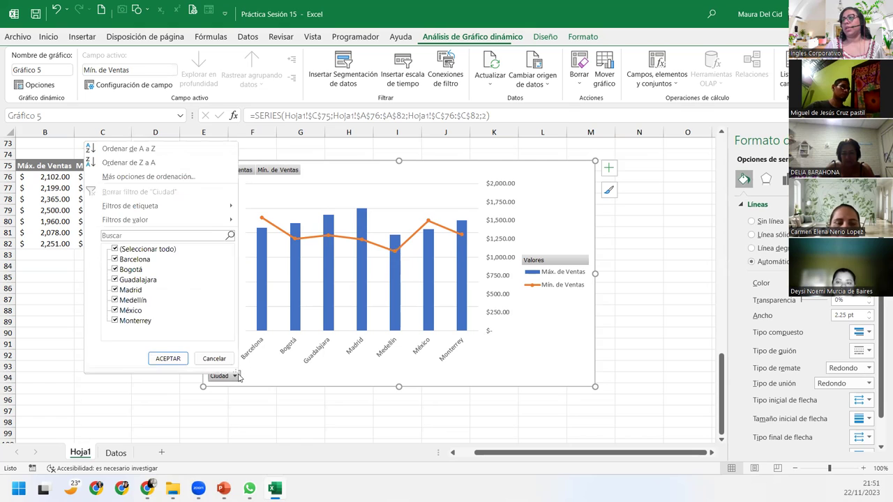
Filter the chart's Ciudad to Madrid, Medellín, México and Monterrey, then switch to the Datos sheet.
left_click(115, 250)
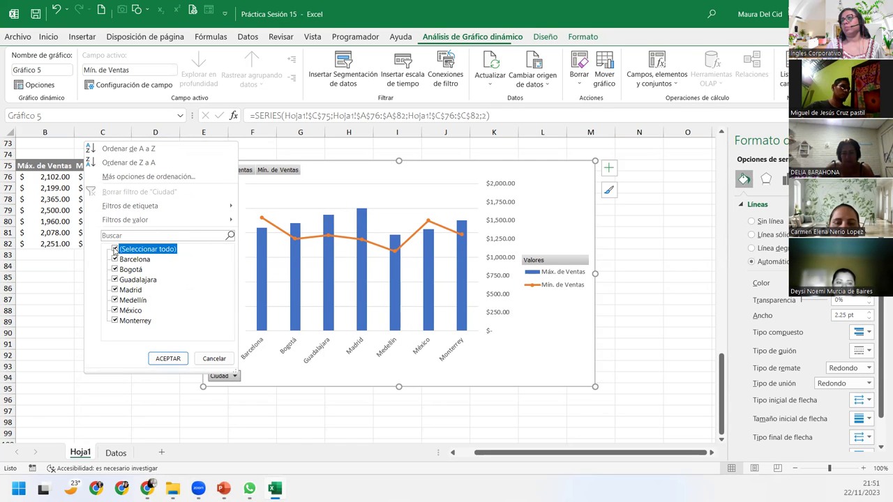
left_click(115, 289)
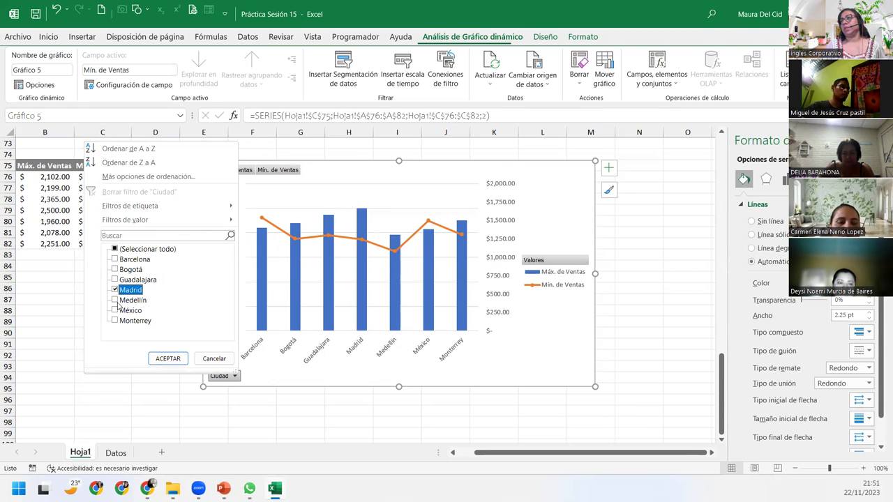
left_click(115, 300)
left_click(116, 311)
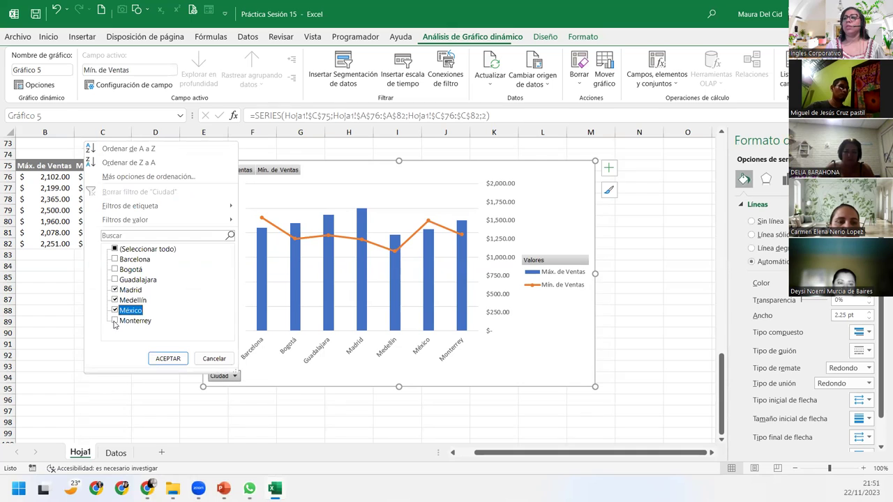
left_click(115, 321)
left_click(166, 358)
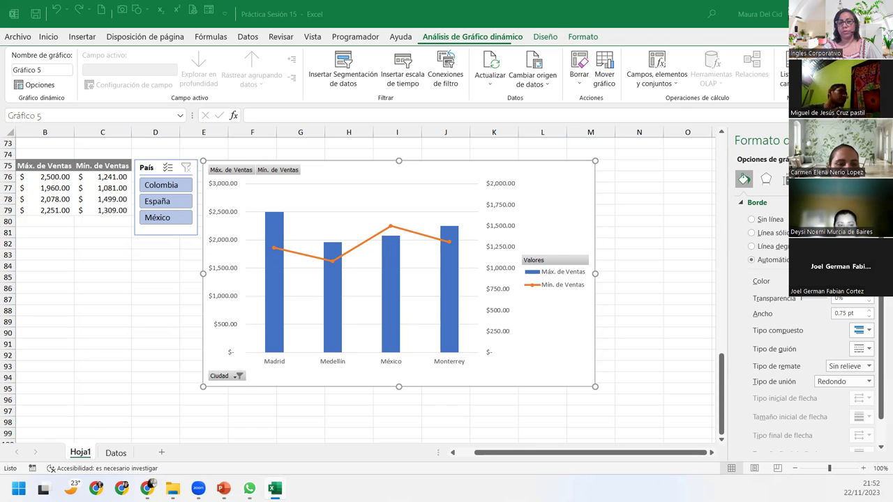
left_click(115, 453)
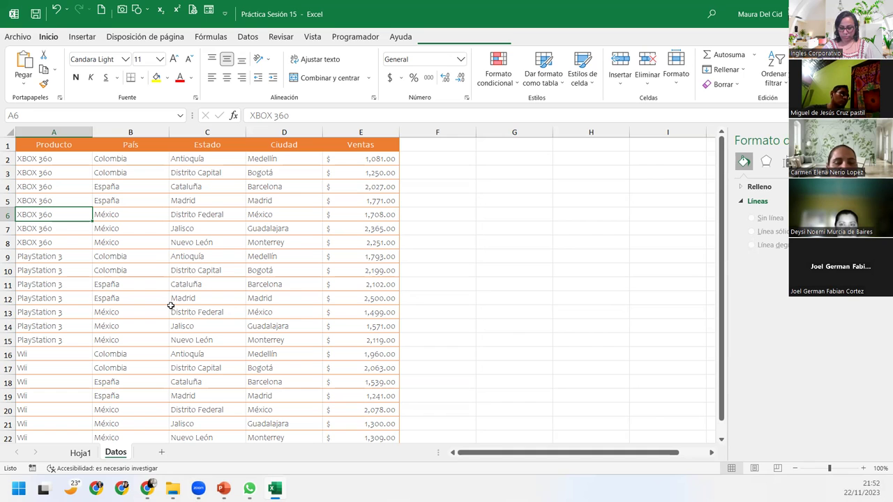
Create a new pivot table from the data at cell B100 on Hoja1.
left_click(82, 36)
left_click(27, 69)
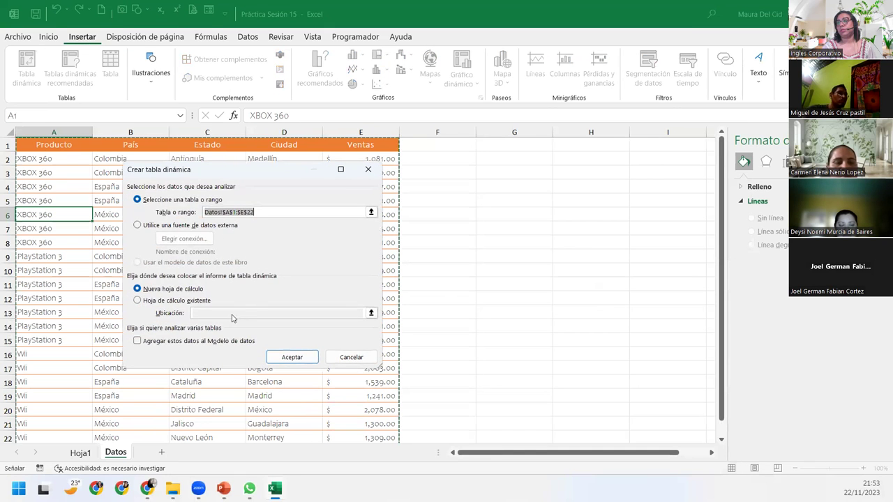
left_click(137, 300)
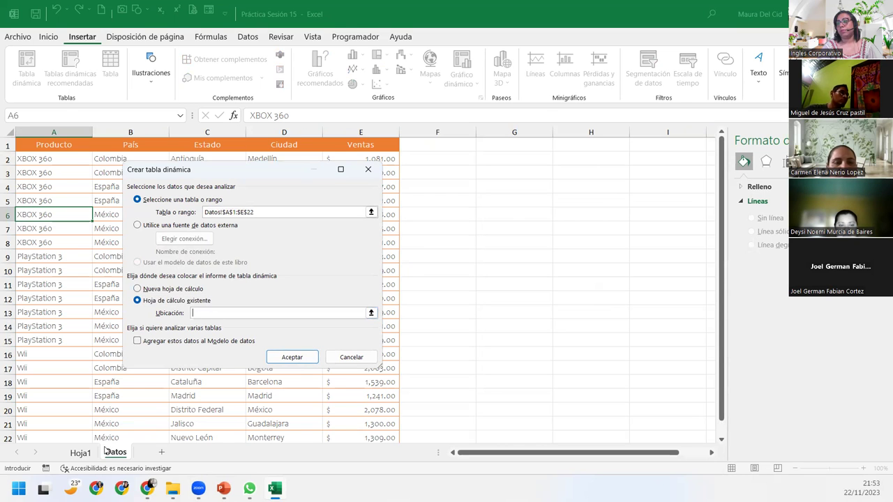
left_click(80, 452)
scroll(103, 392, "down", 5)
scroll(103, 392, "up", 3)
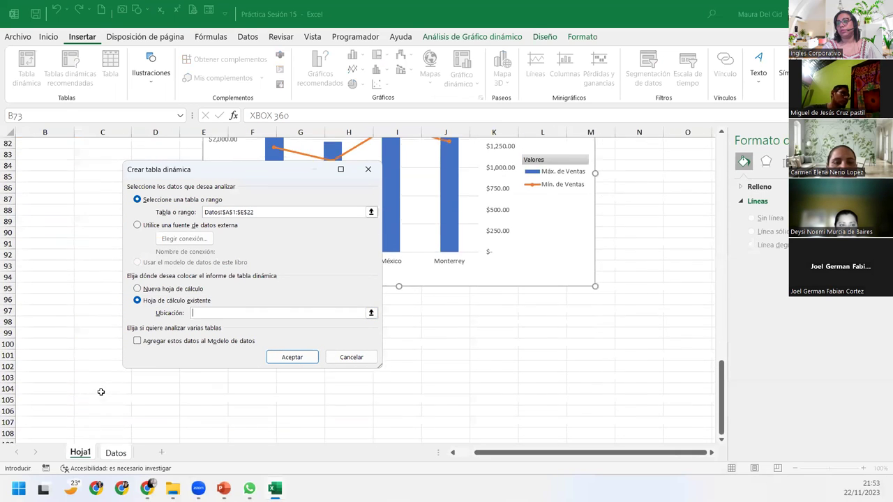
scroll(98, 393, "up", 2)
scroll(90, 394, "down", 1)
left_click(55, 411)
left_click(293, 356)
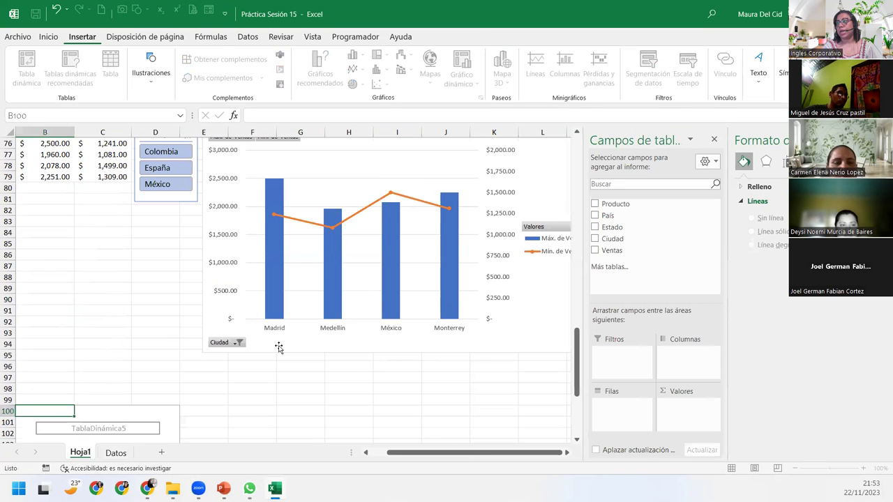
Put Producto in rows and Ventas as an average, in dollar accounting format.
scroll(267, 348, "down", 5)
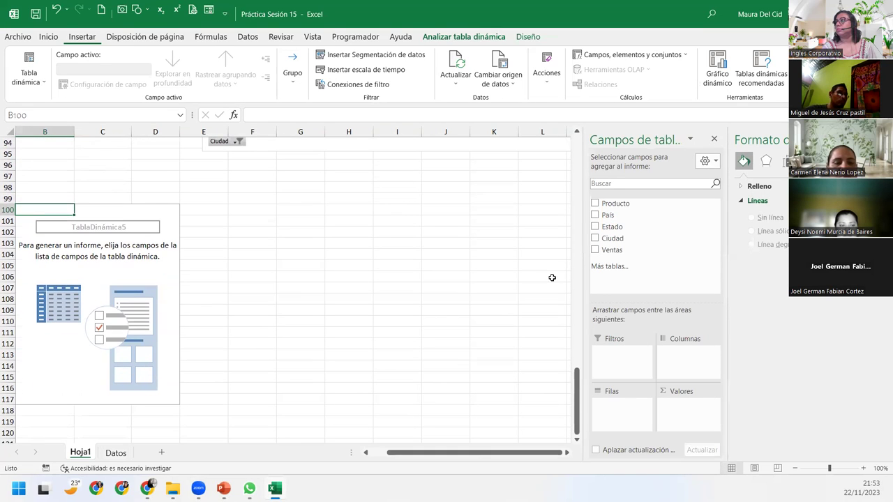
left_click_drag(615, 203, 635, 422)
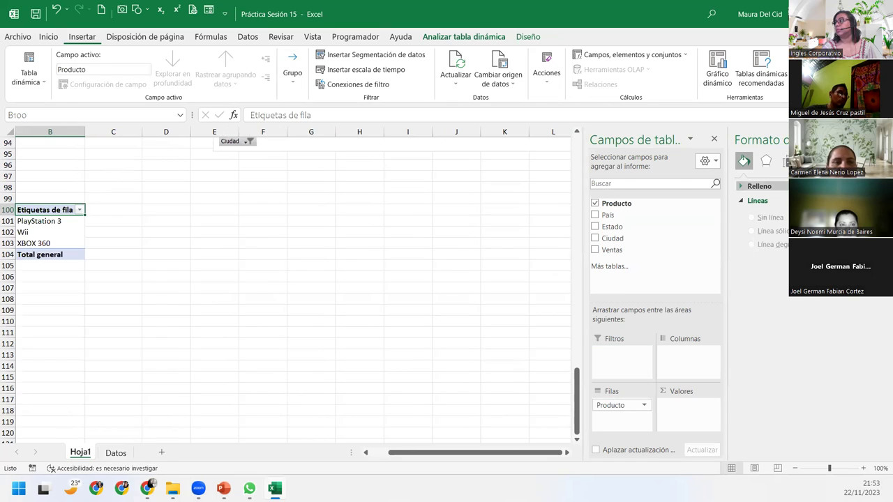
left_click_drag(778, 247, 847, 406)
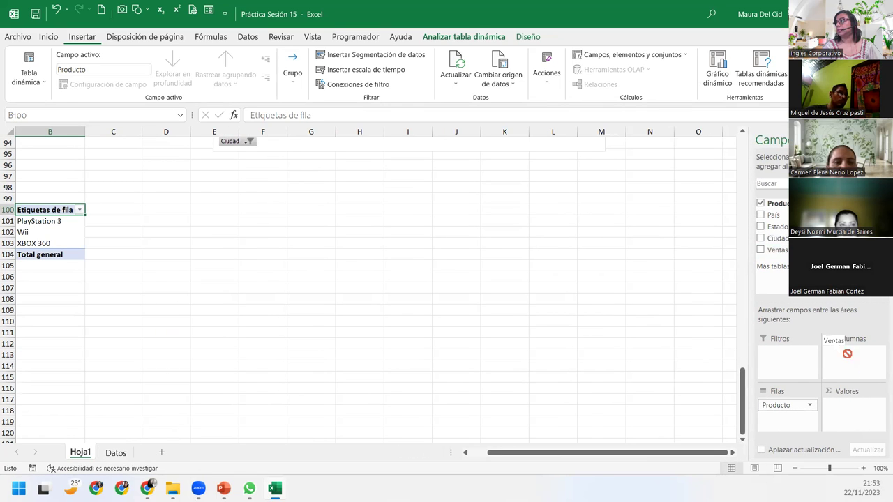
left_click(872, 406)
left_click(795, 392)
left_click(152, 293)
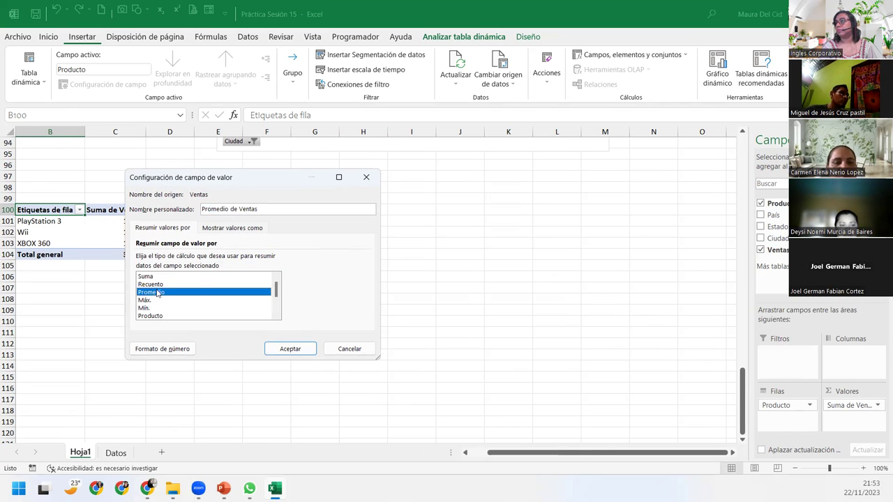
left_click(162, 348)
left_click(124, 197)
left_click(284, 221)
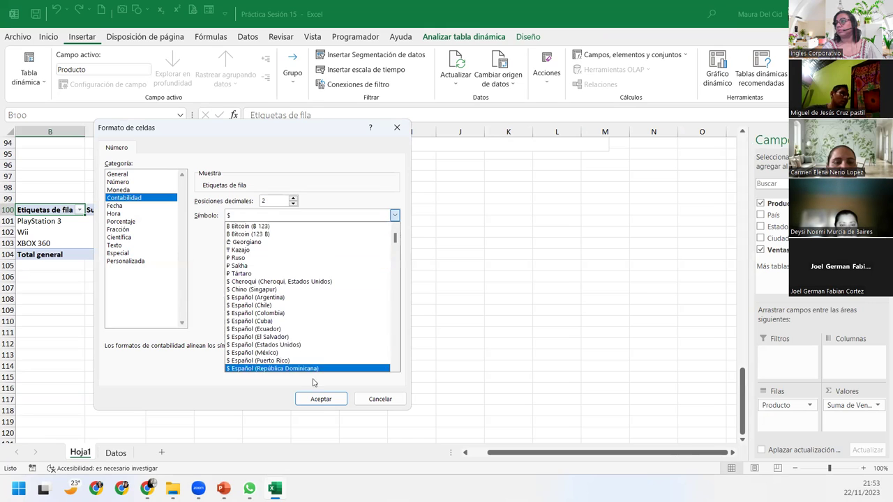
left_click(323, 344)
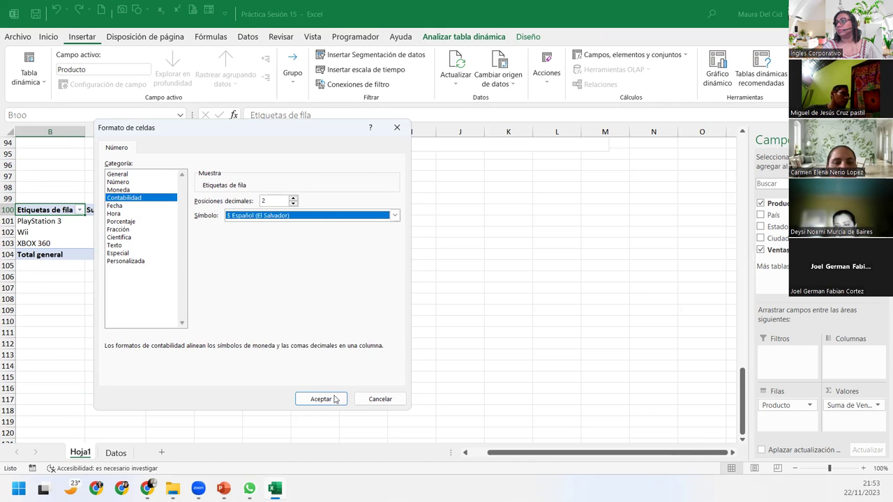
left_click(321, 399)
left_click(290, 348)
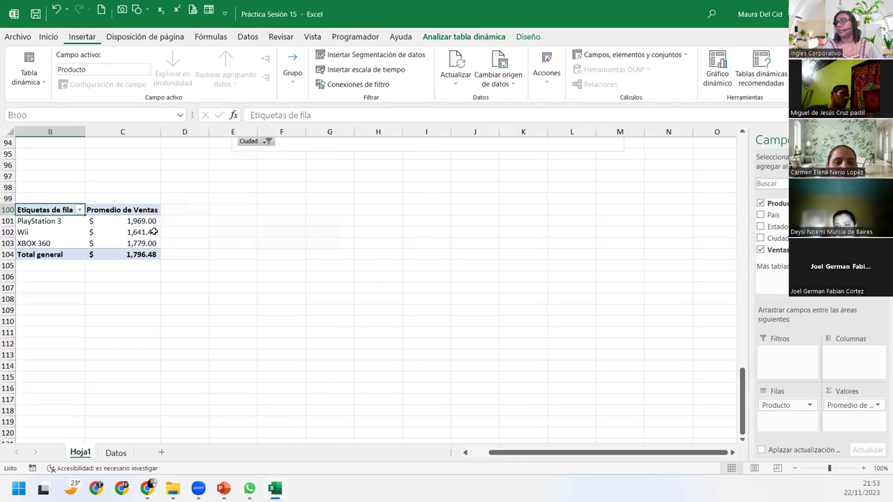
left_click(143, 235)
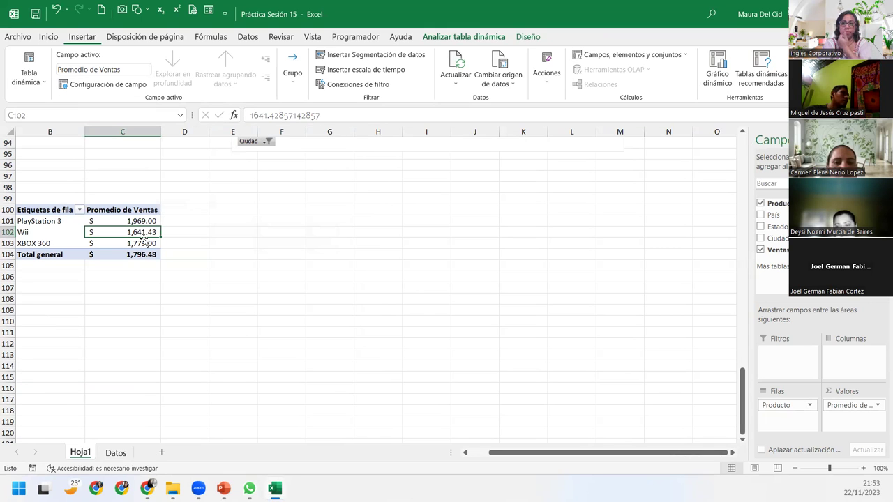
Check the average sales values for PlayStation 3, Wii and XBOX 360.
left_click(49, 223)
left_click(101, 224)
left_click(100, 232)
left_click(102, 245)
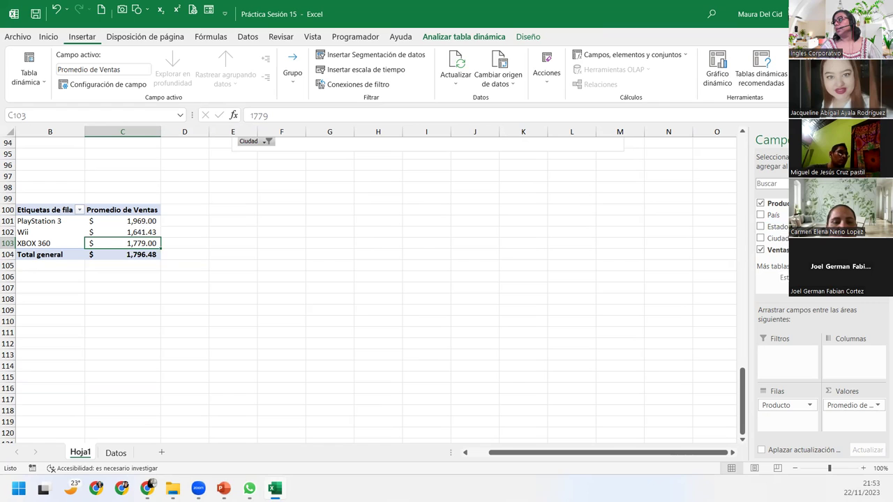
Add Estado to the rows ahead of Producto, then move Producto into the columns.
left_click_drag(776, 226, 810, 421)
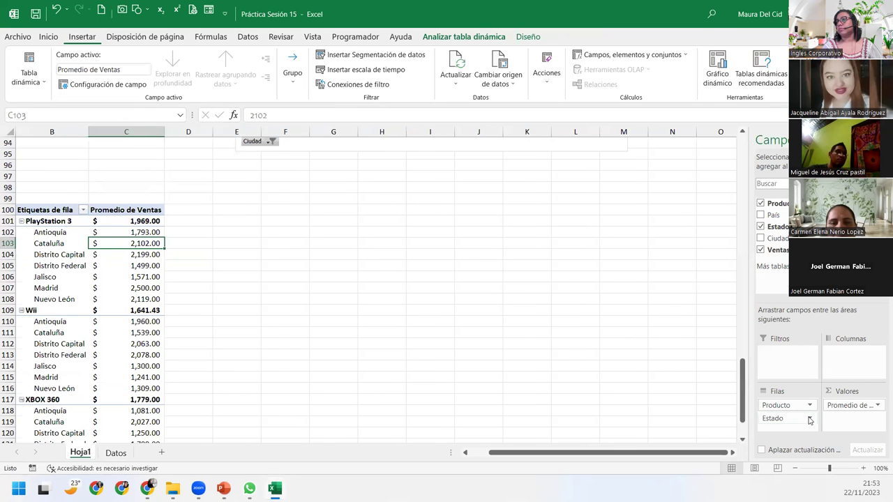
scroll(63, 264, "down", 1)
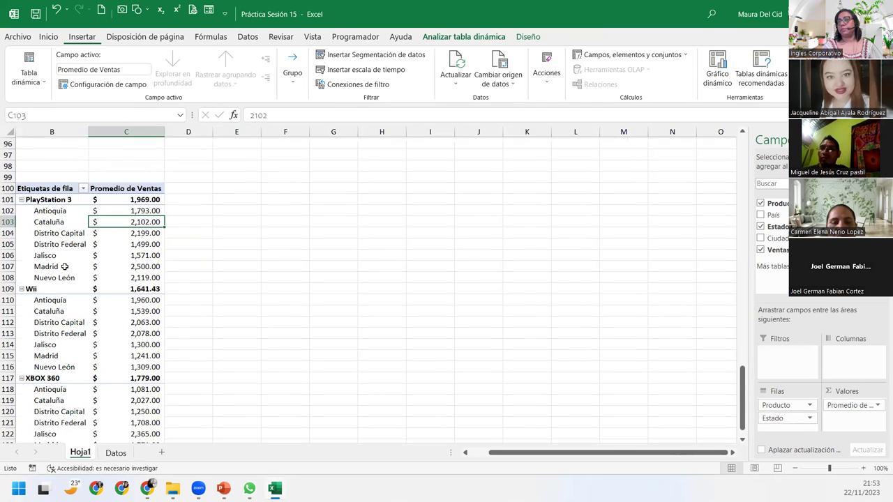
scroll(62, 265, "down", 1)
scroll(64, 267, "up", 2)
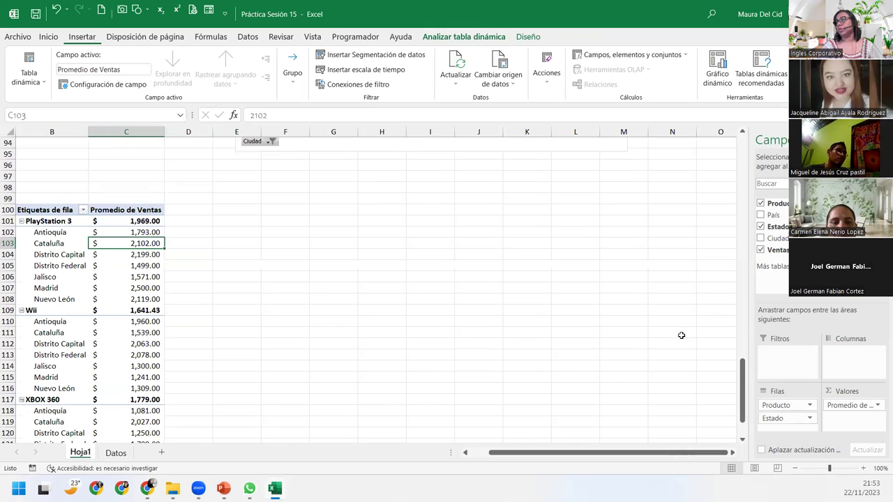
left_click_drag(787, 419, 788, 402)
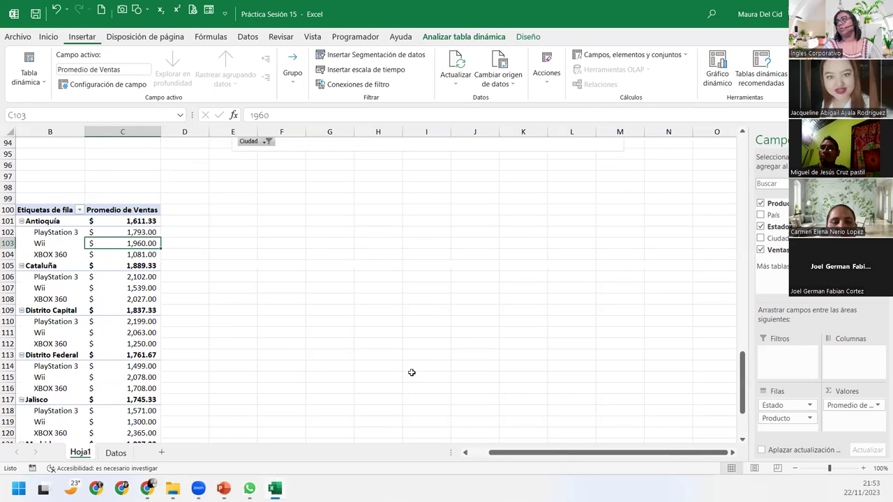
mouse_move(780, 418)
left_mouse_down()
mouse_move(815, 422)
mouse_move(847, 373)
left_mouse_up()
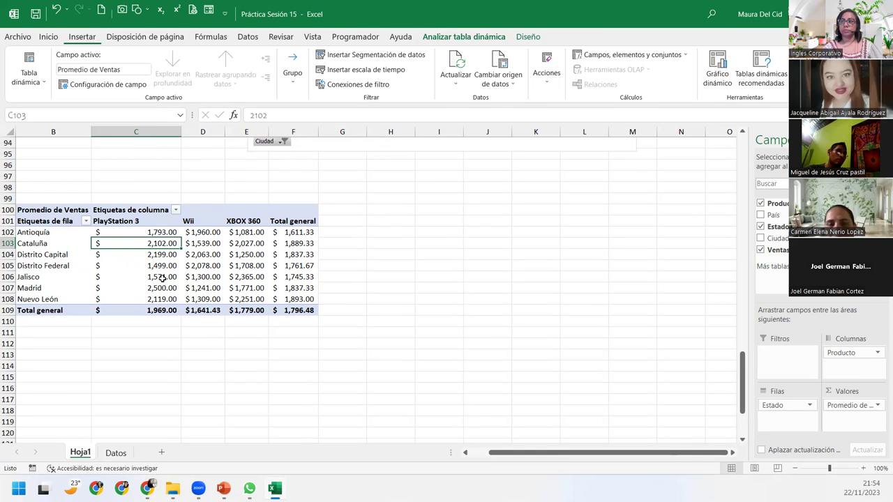
mouse_move(162, 278)
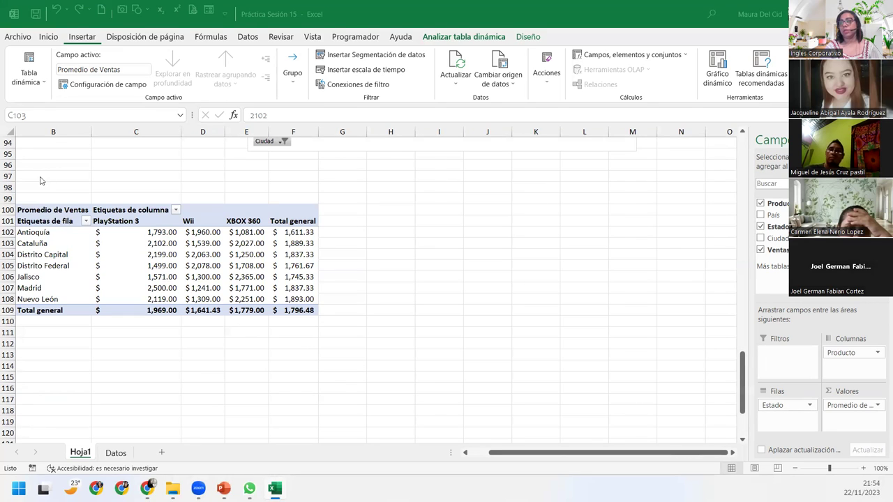
left_click(132, 248)
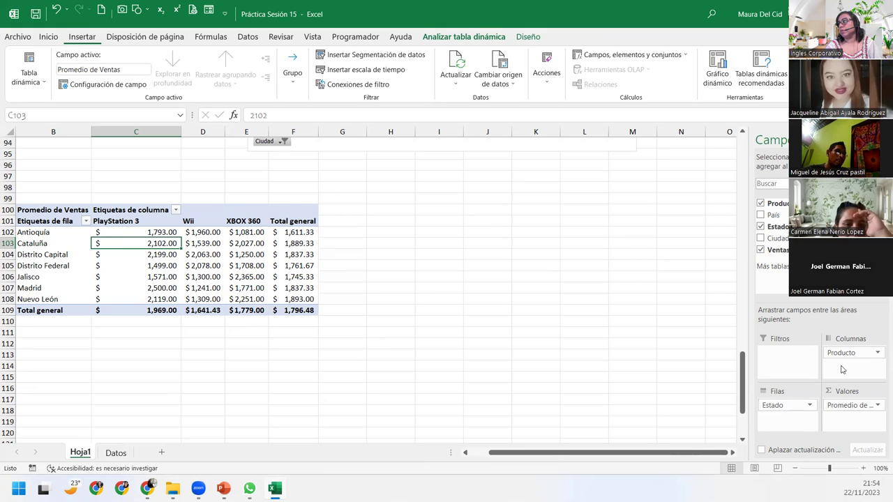
Replace Estado with País in the rows, listing Colombia, España and México.
left_click(761, 226)
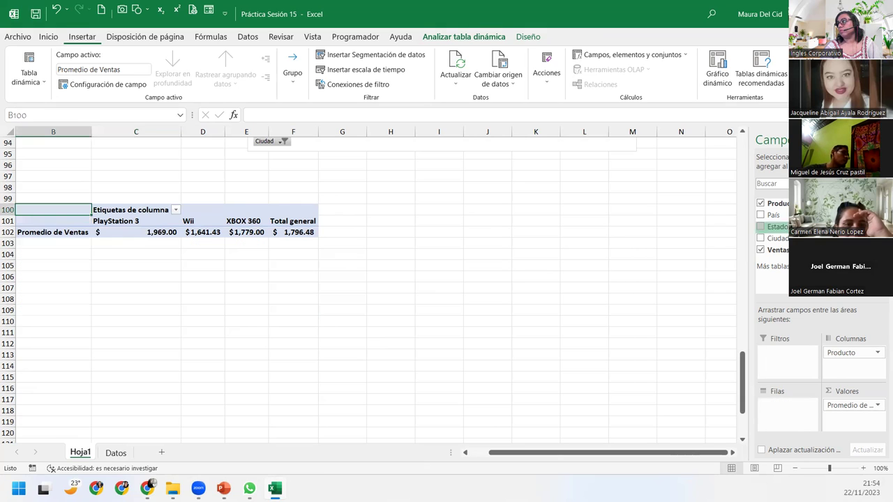
left_click_drag(771, 215, 783, 412)
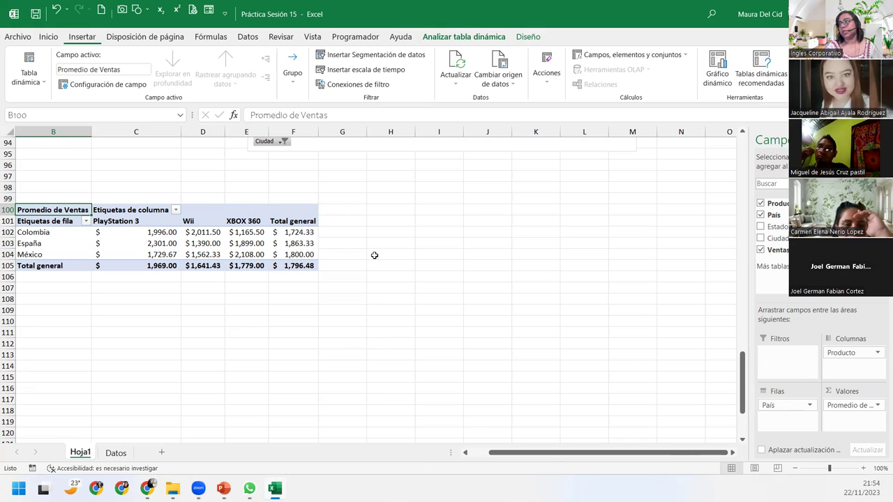
mouse_move(140, 260)
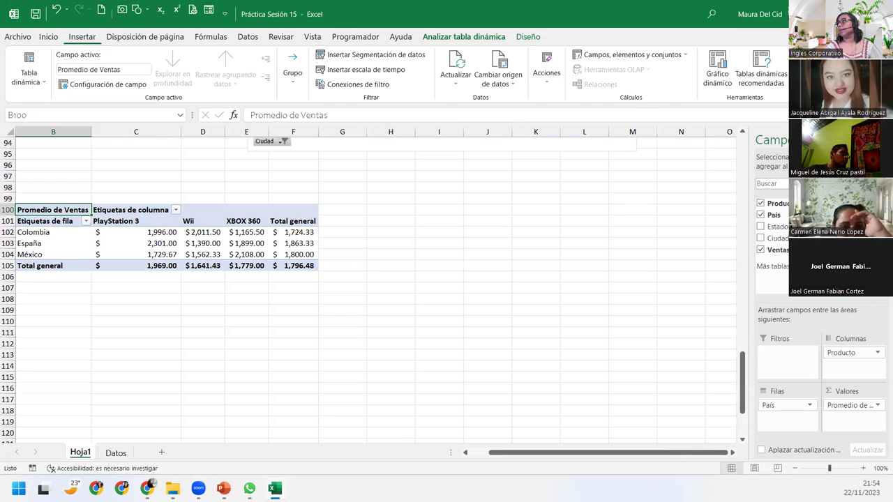
Insert a Barras agrupadas pivot chart and drag it under the pivot table at column B.
left_click(723, 63)
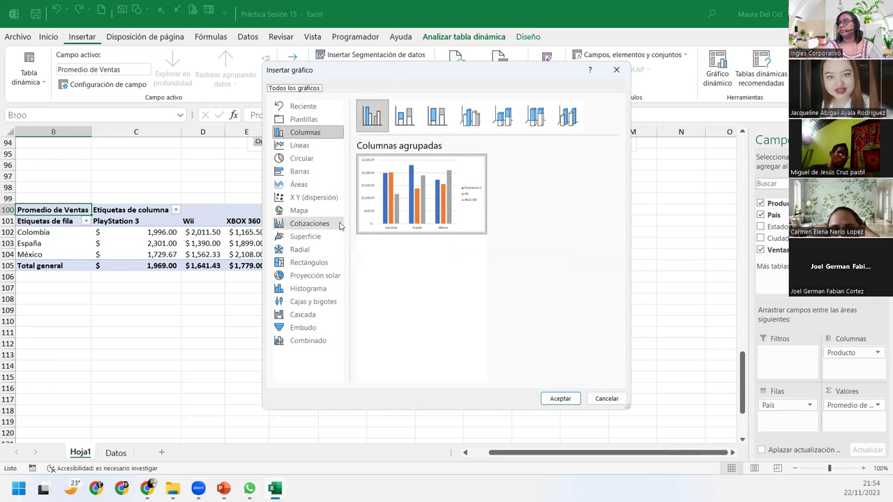
left_click(300, 145)
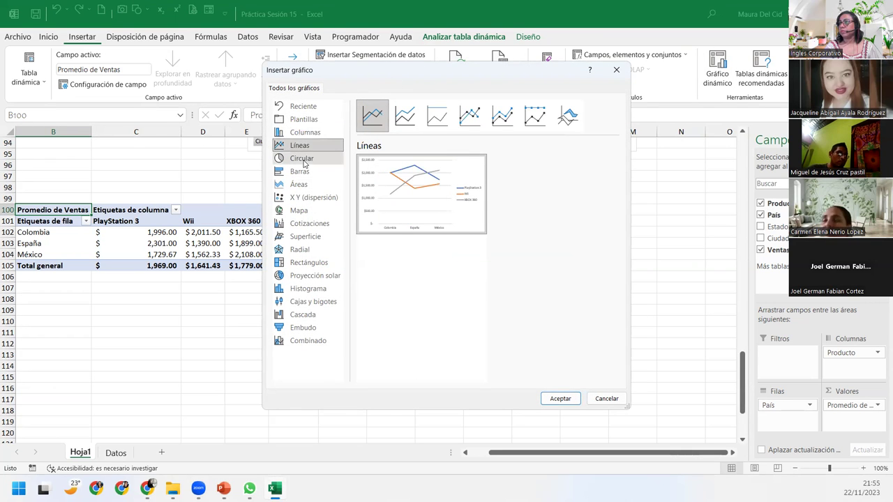
left_click(302, 158)
left_click(300, 170)
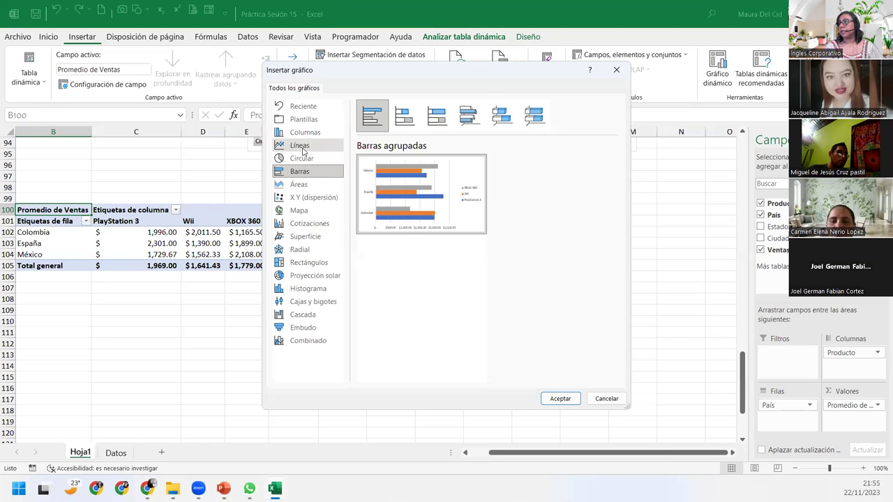
mouse_move(448, 175)
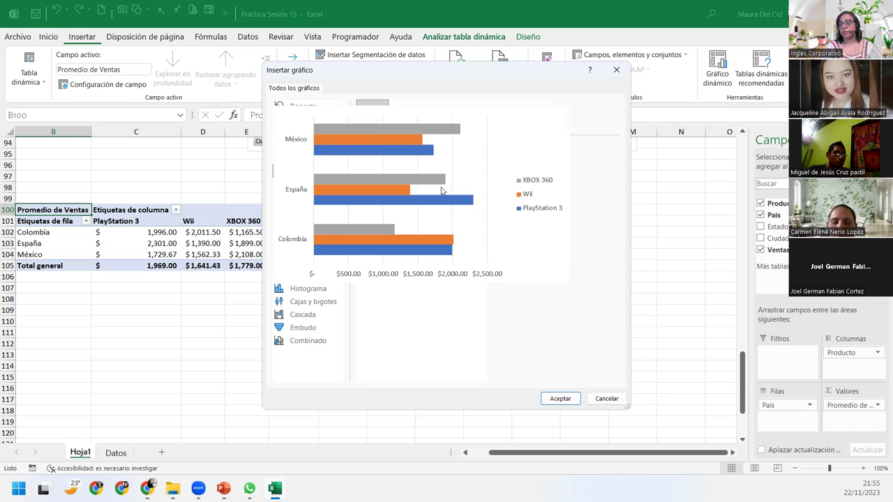
left_click(560, 398)
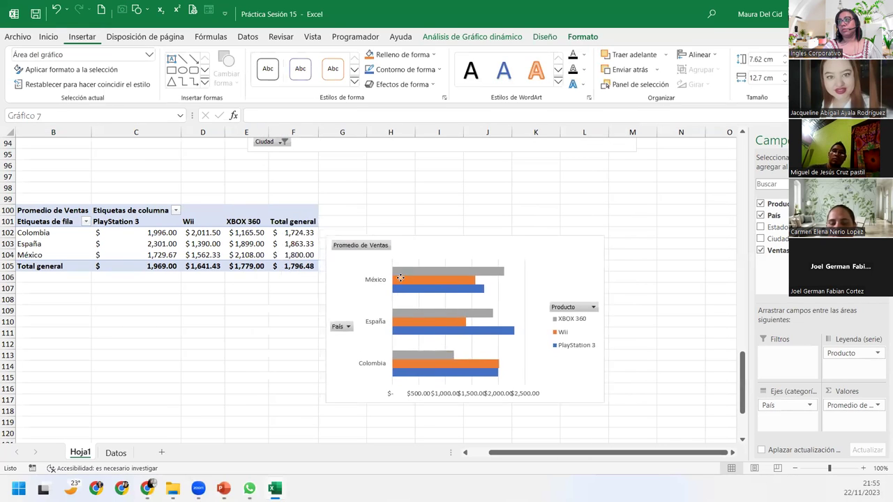
left_click_drag(323, 222, 284, 278)
scroll(284, 277, "down", 2)
left_click_drag(290, 205, 106, 213)
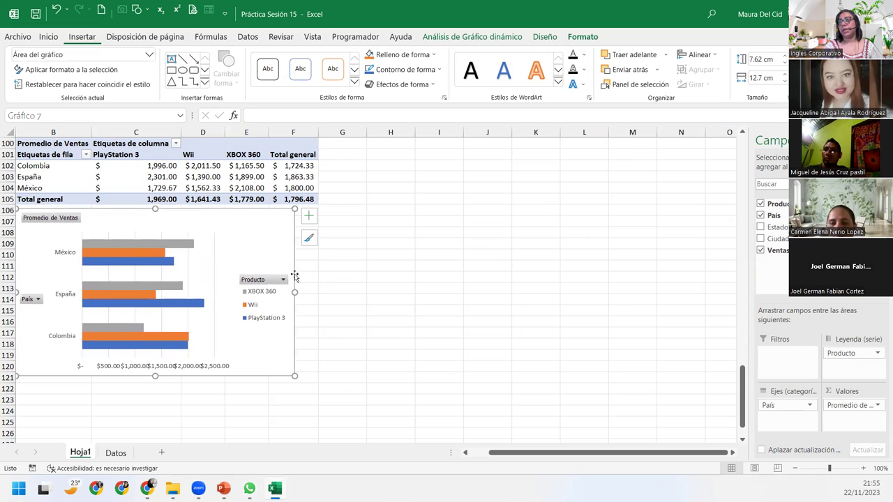
Widen the chart toward column H and stretch it down to row 126, 10.39 cm tall.
left_click_drag(295, 292, 464, 312)
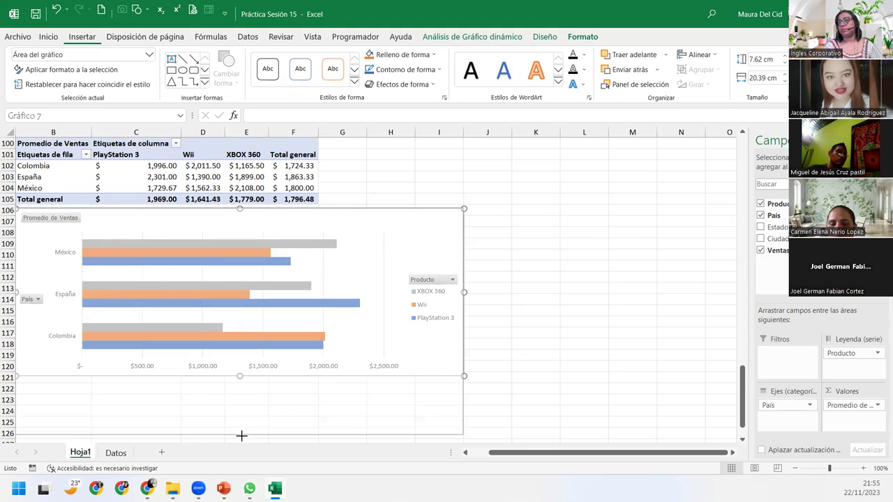
left_click_drag(239, 388, 241, 436)
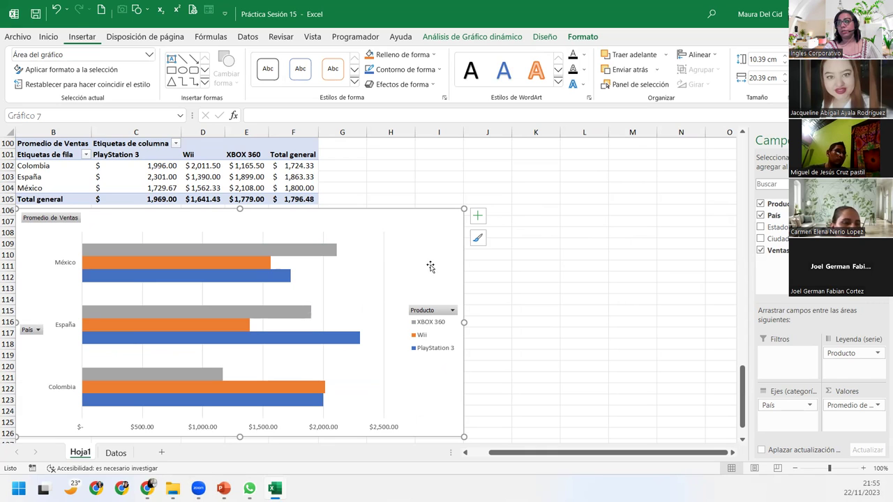
right_click(412, 222)
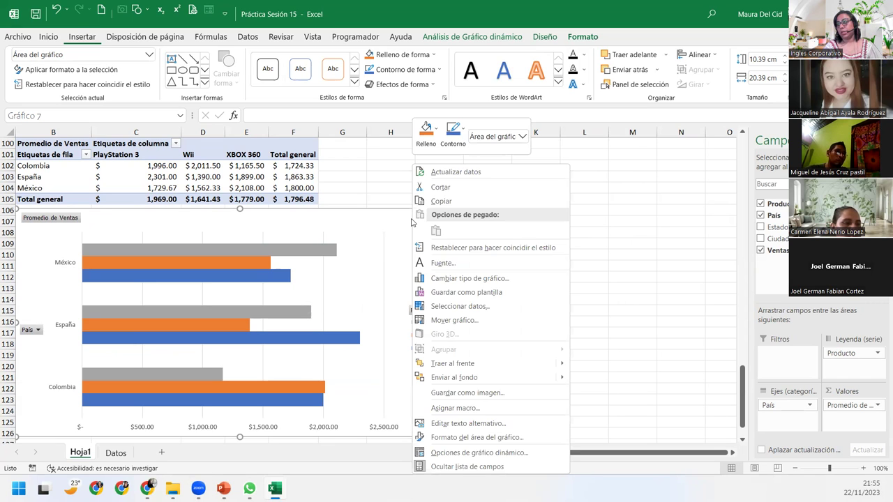
left_click(410, 221)
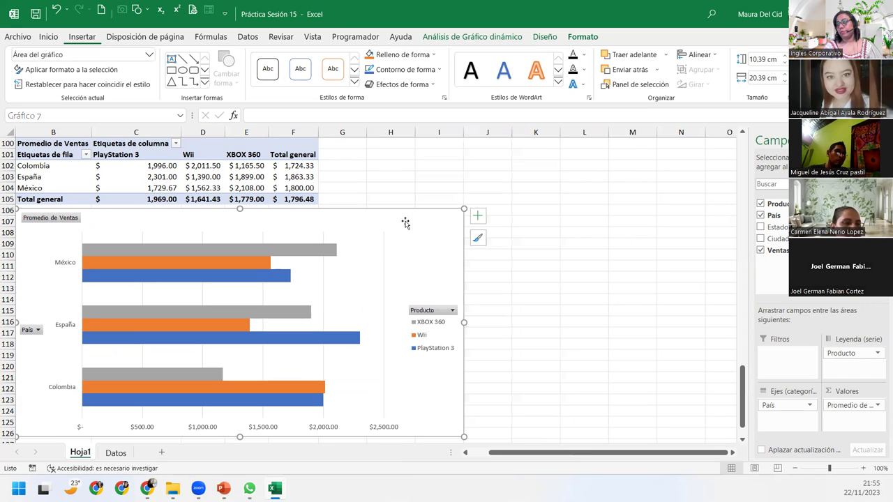
left_click(517, 39)
left_click(541, 36)
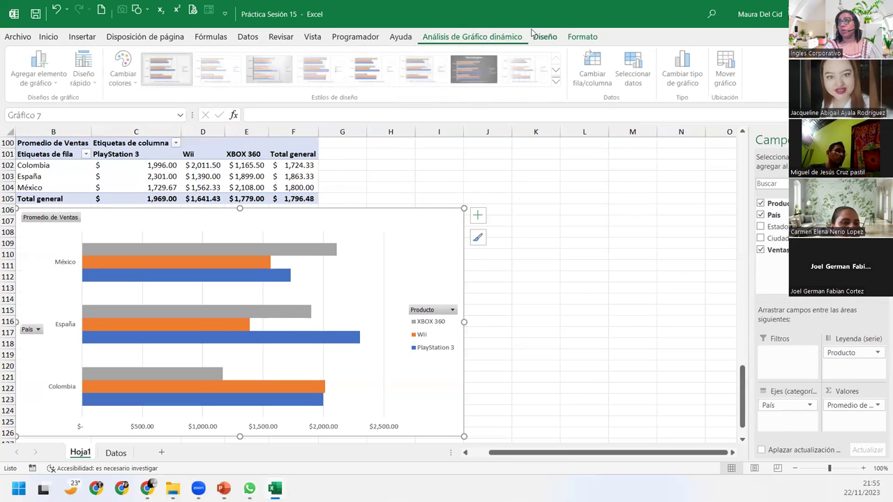
Open the Agregar elemento de gráfico menu and point to the Título del gráfico options.
left_click(43, 75)
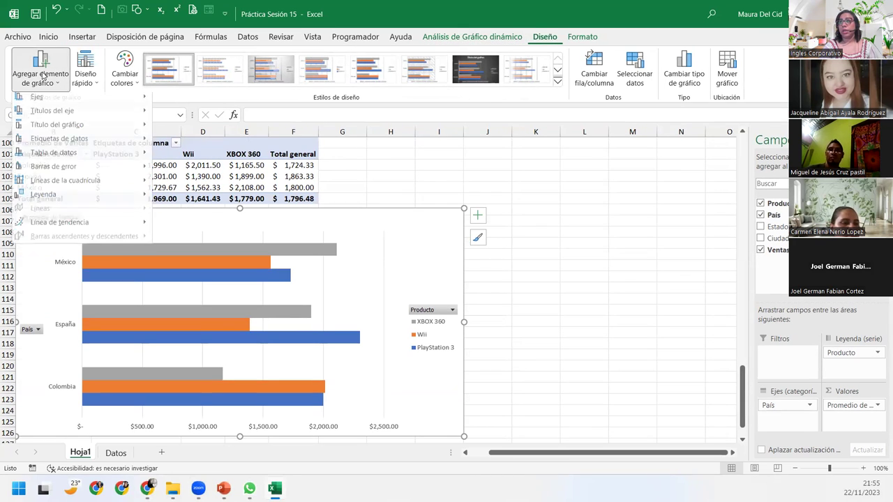
mouse_move(125, 130)
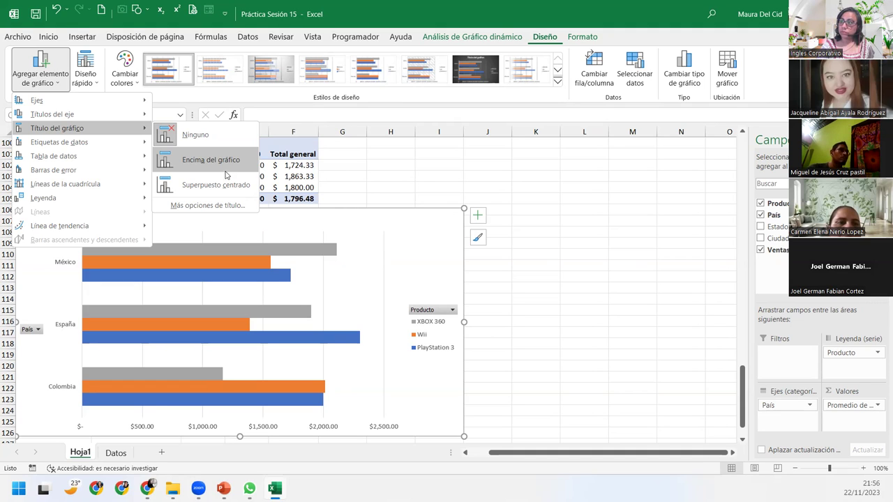
Add a title above the chart reading 'Comparativo de ventas por producto y país'.
left_click(196, 160)
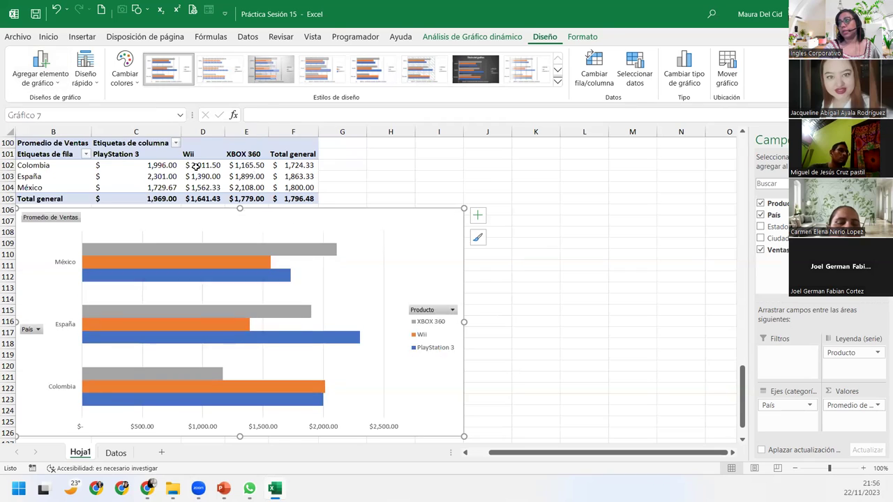
double_click(256, 235)
triple_click(256, 235)
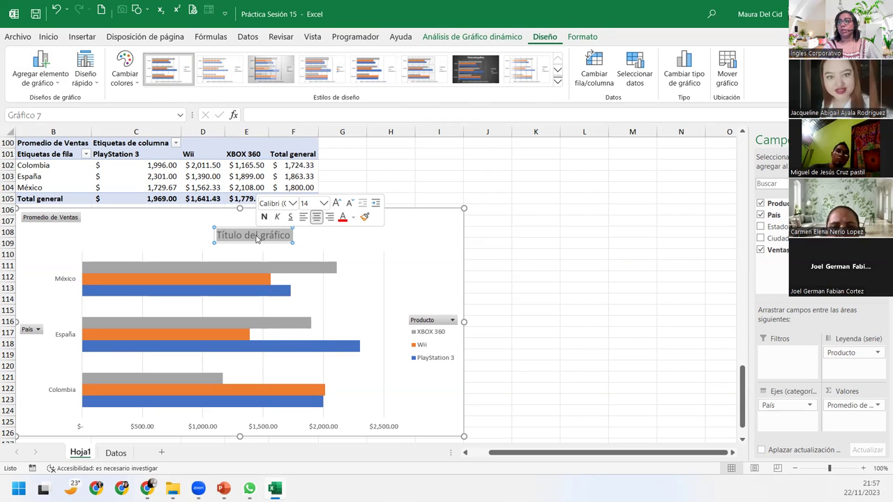
type("Comparativo de ventas por producto u")
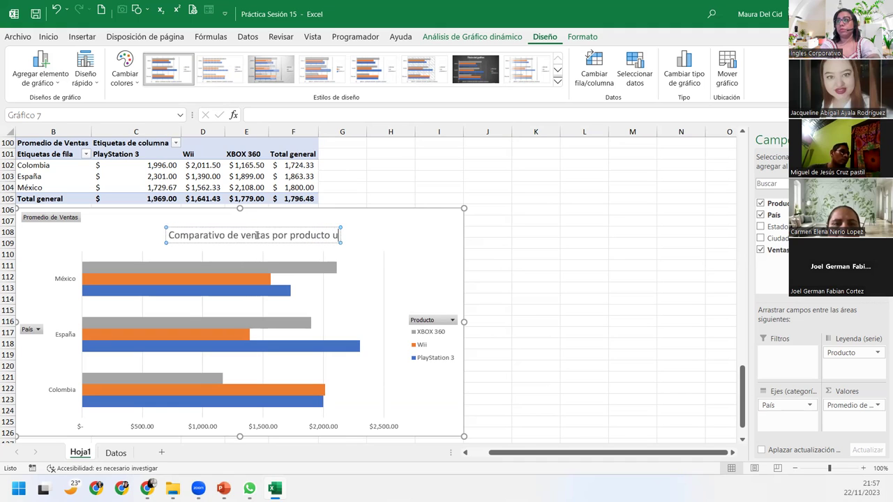
key("BackSpace")
type("y país")
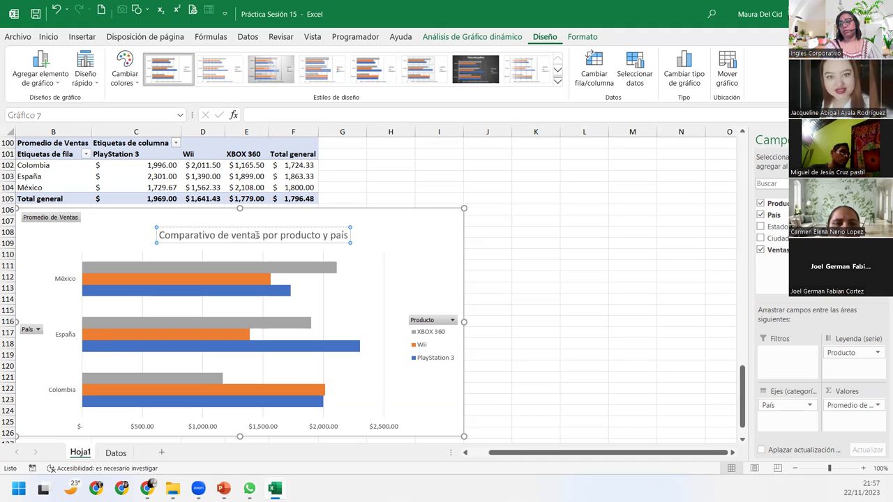
left_click(415, 434)
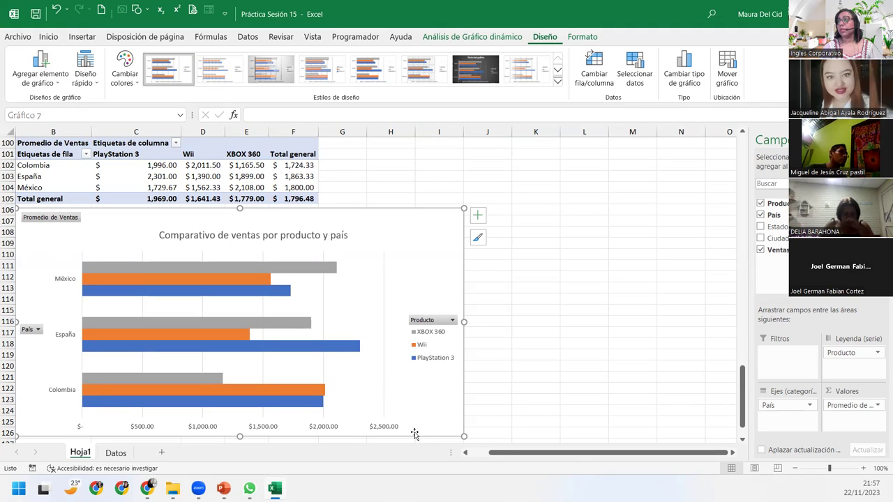
Select the pivot chart and bring up its Diseño chart tools.
left_click(335, 173)
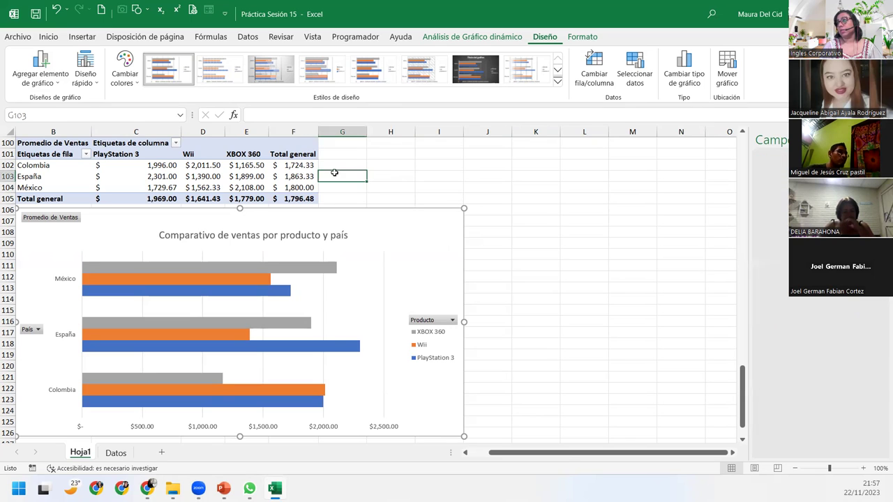
left_click(229, 178)
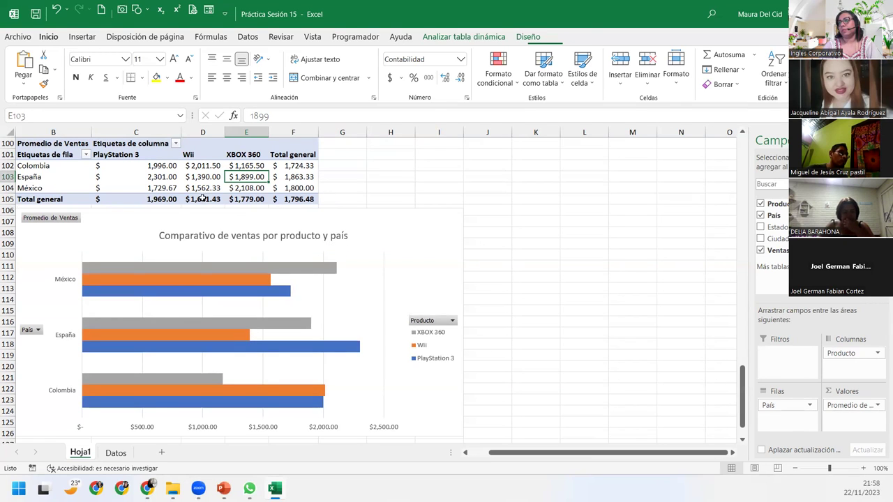
mouse_move(109, 197)
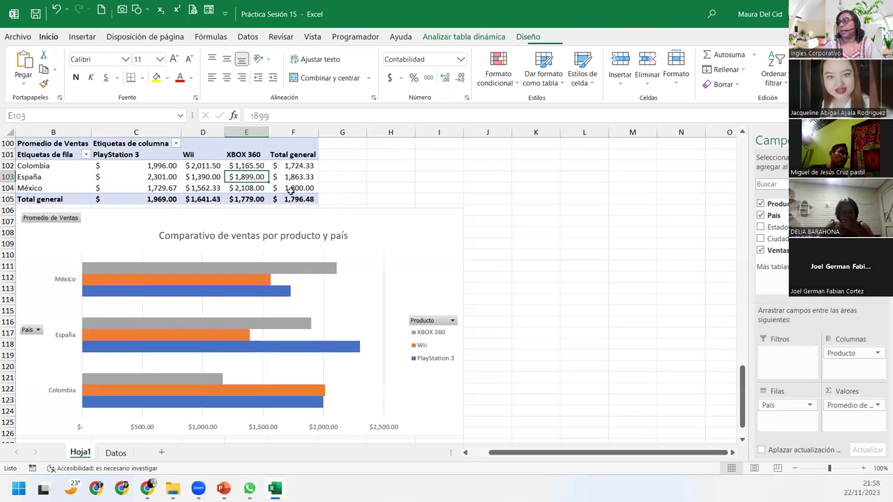
left_click(353, 162)
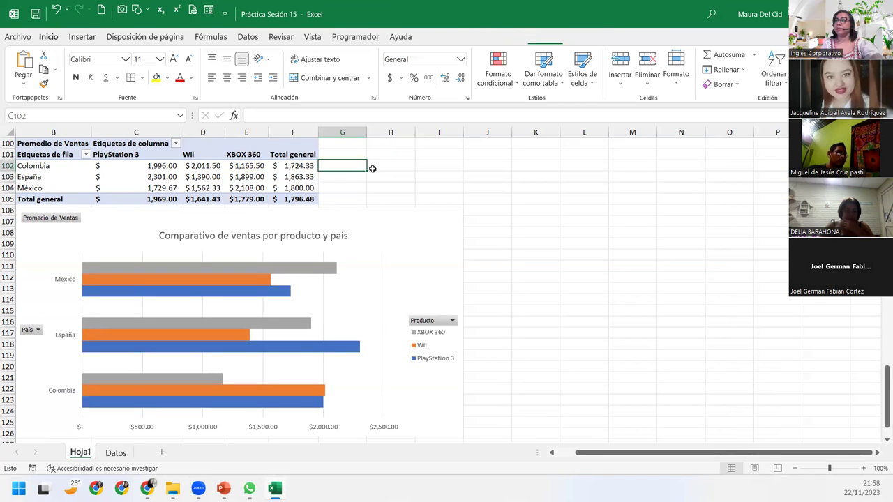
left_click(423, 221)
left_click(509, 41)
left_click(545, 37)
Apply chart style Estilo 5 from the full styles gallery, then select the horizontal axis.
left_click_drag(301, 221, 301, 218)
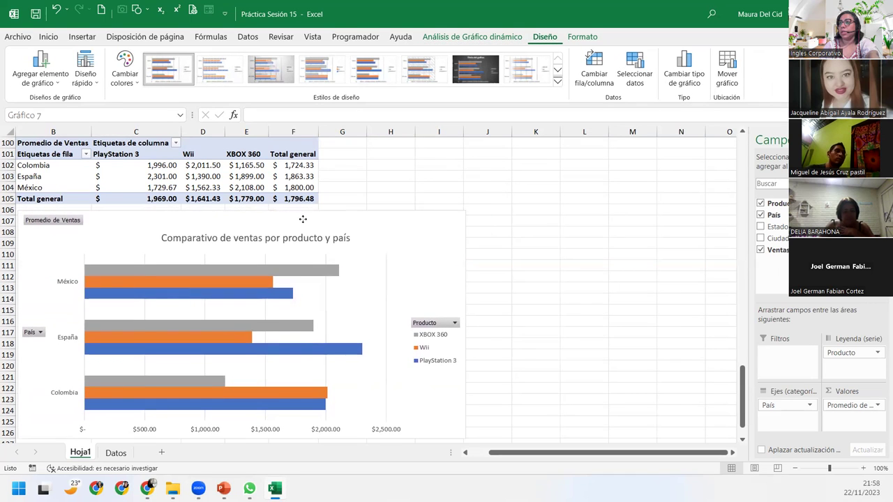
left_click(300, 217)
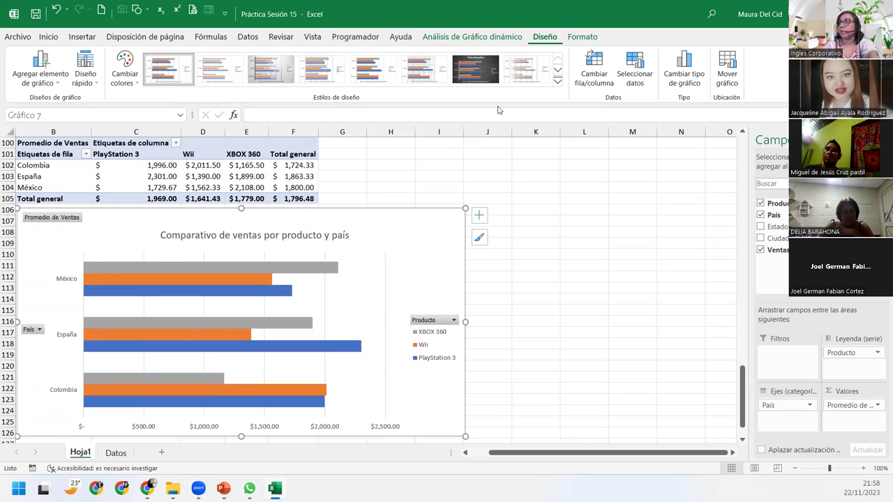
left_click(558, 81)
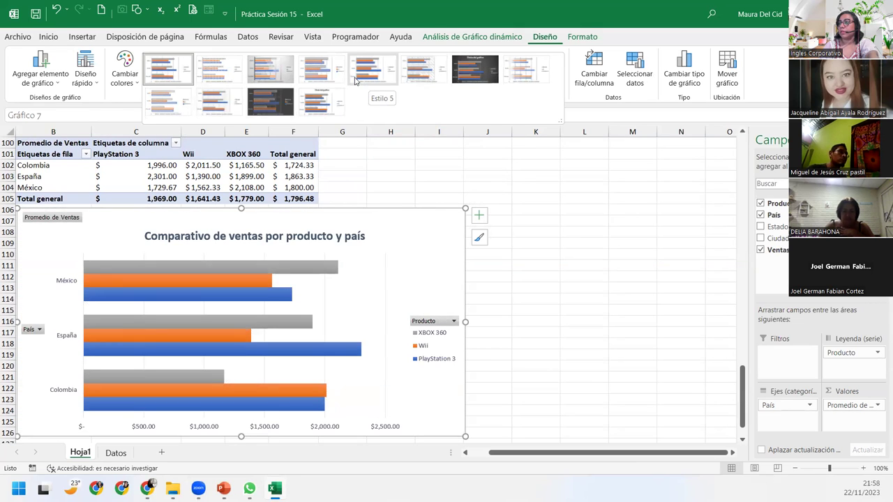
left_click(355, 78)
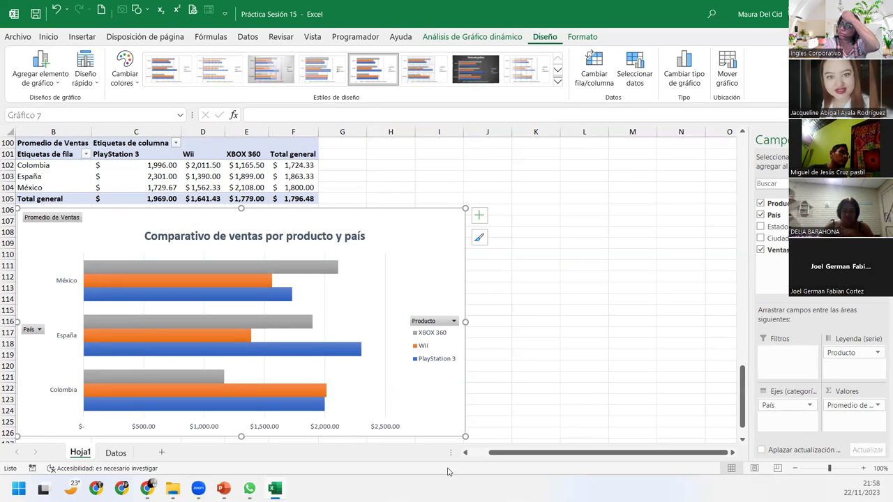
left_click(397, 430)
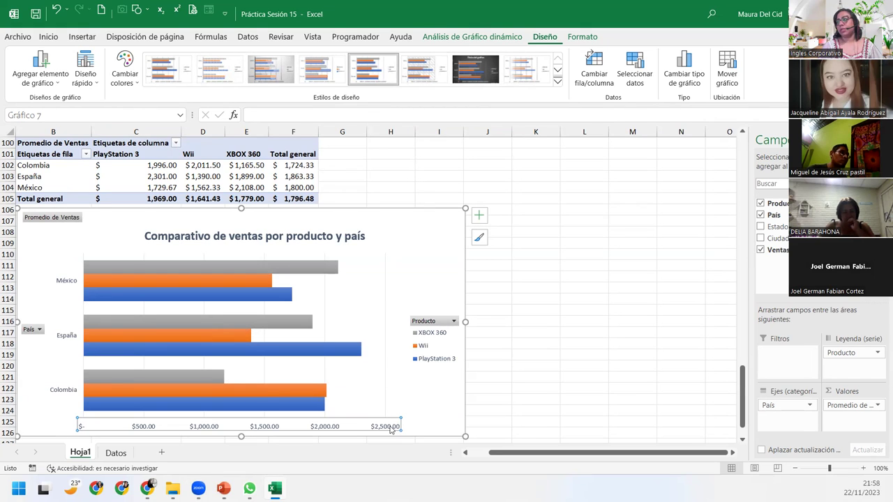
Set the value axis major unit to 250 and widen the chart to column J.
double_click(389, 429)
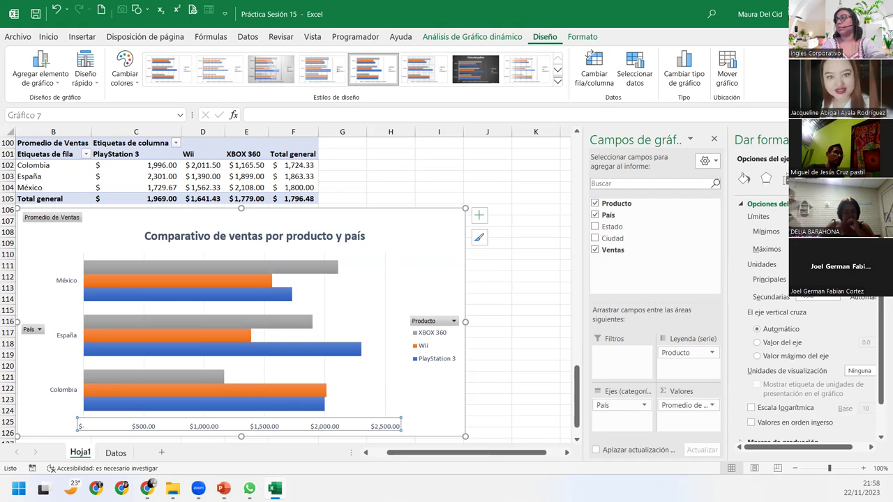
key("Return")
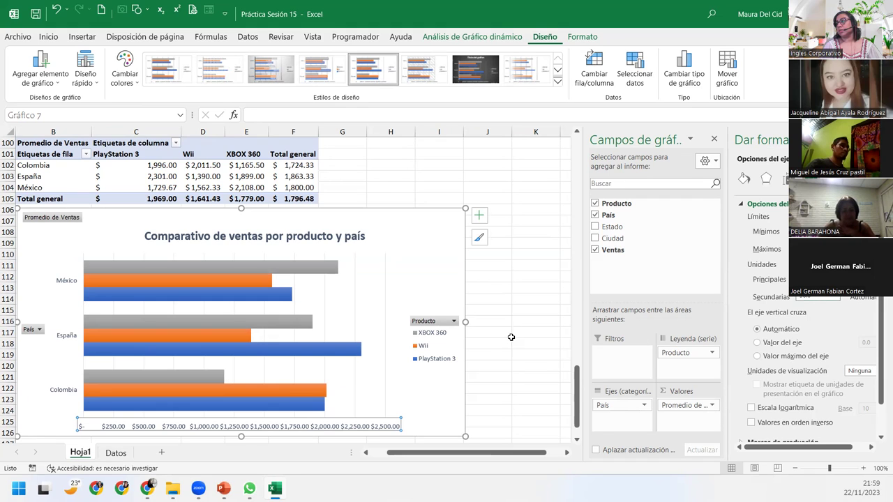
left_click_drag(465, 321, 513, 333)
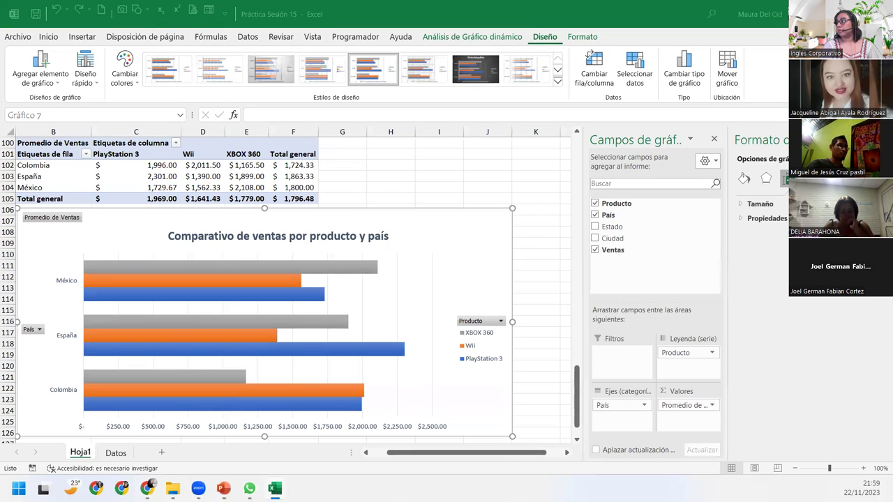
left_click(868, 138)
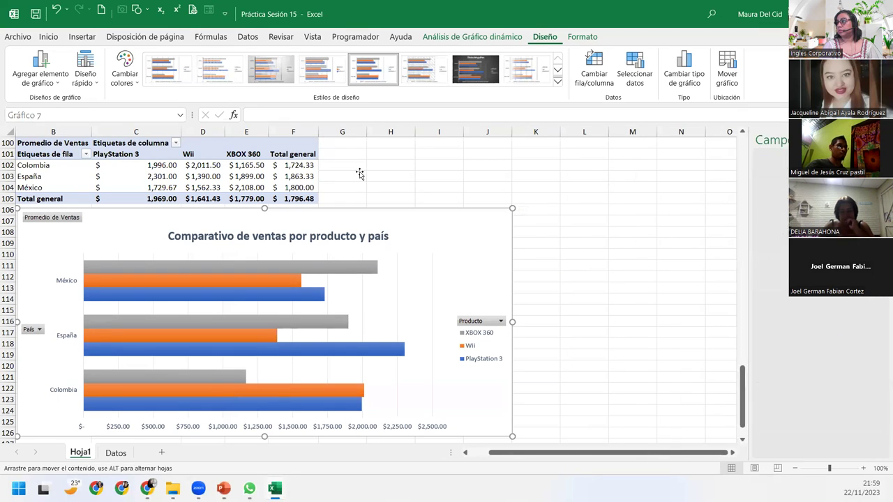
left_click(359, 173)
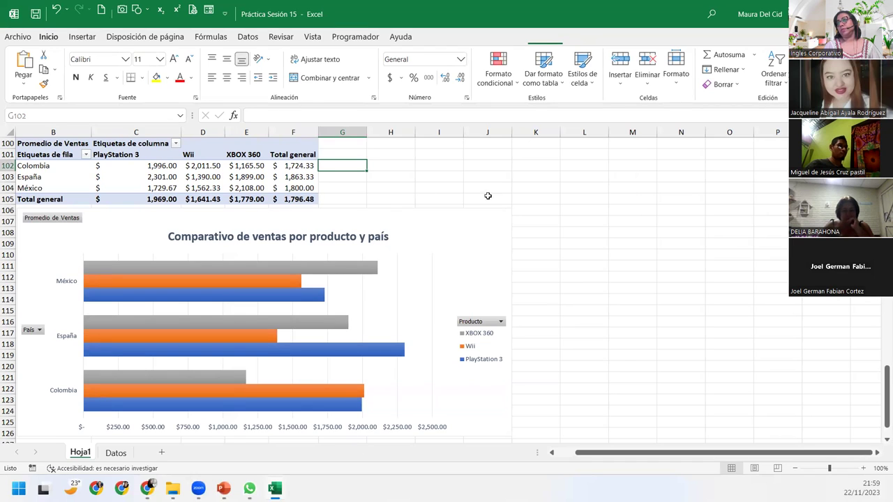
Enter the author's full name in cell G101.
left_click(348, 152)
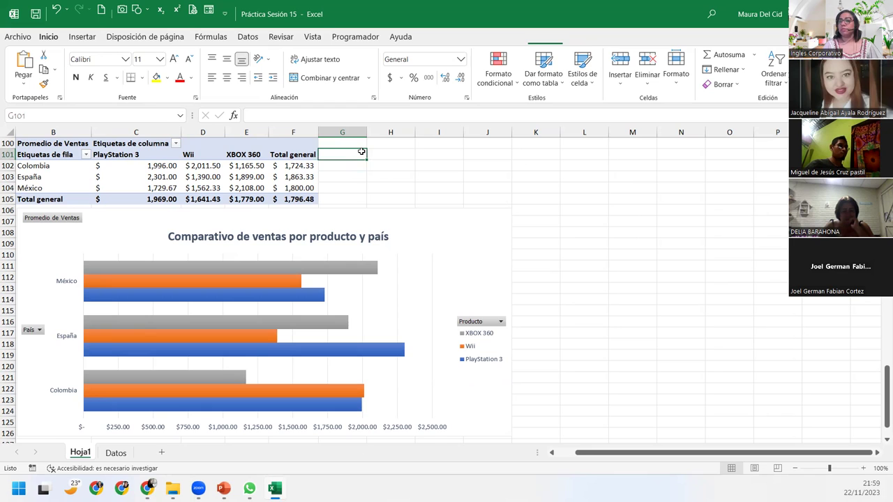
type("Maur")
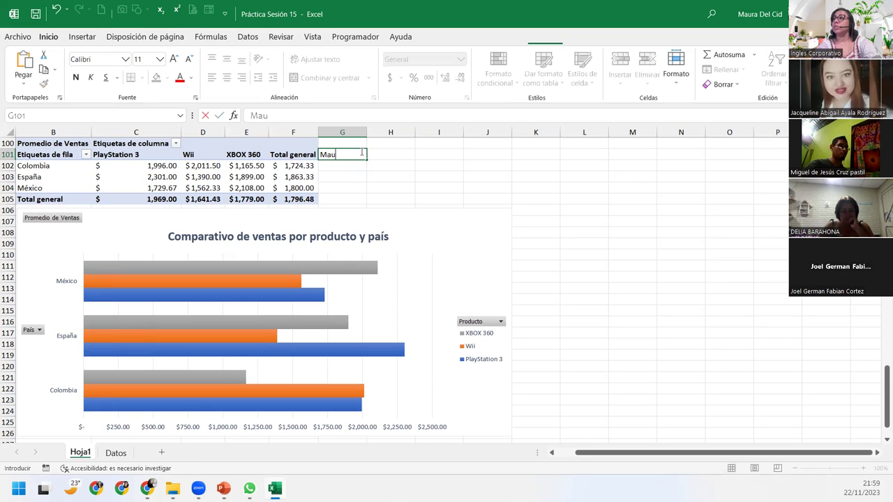
type("a Del Cid")
key("Return")
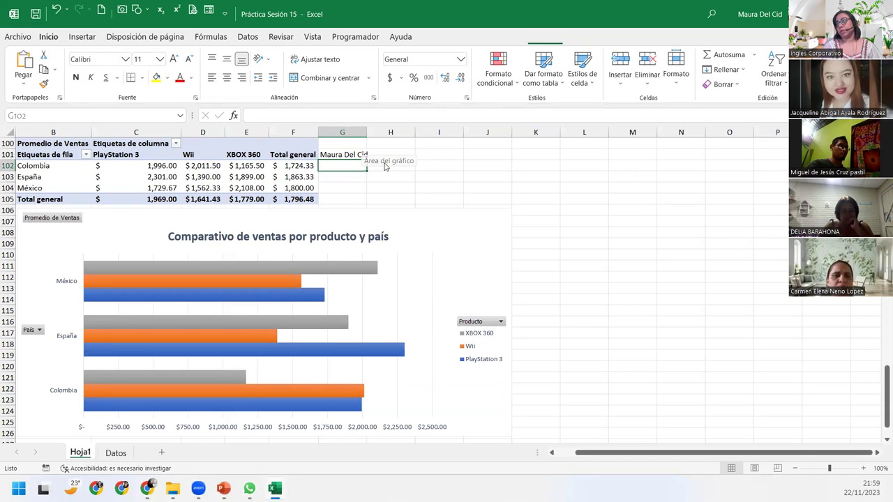
left_click(354, 185)
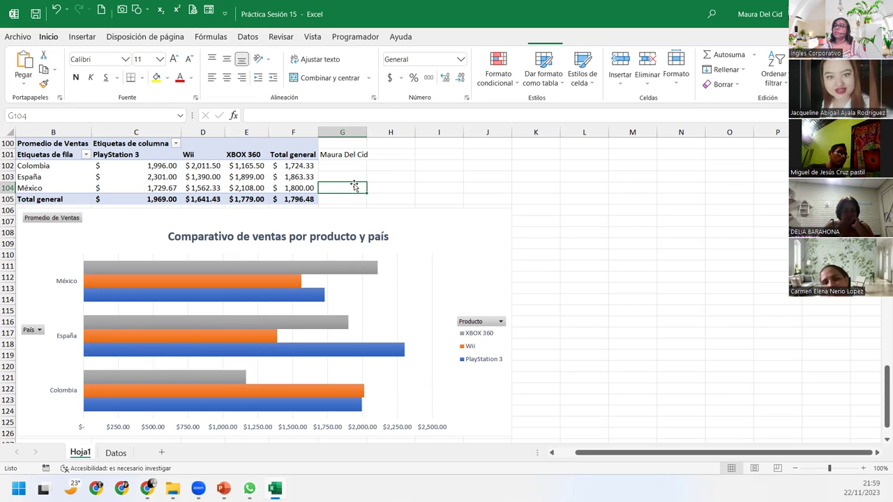
left_click(298, 226)
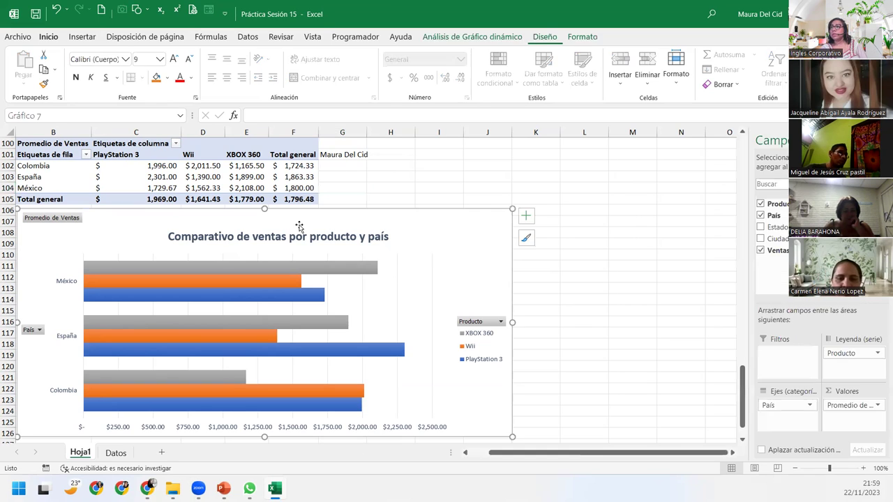
left_click(544, 37)
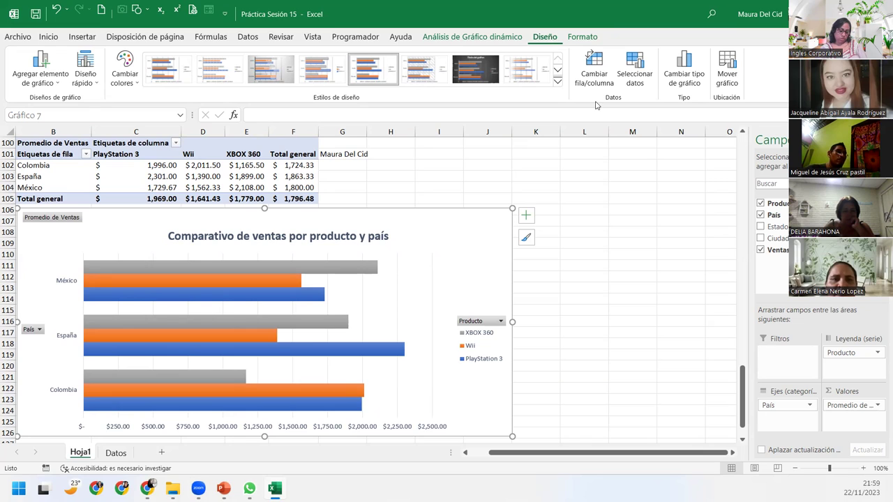
left_click(59, 86)
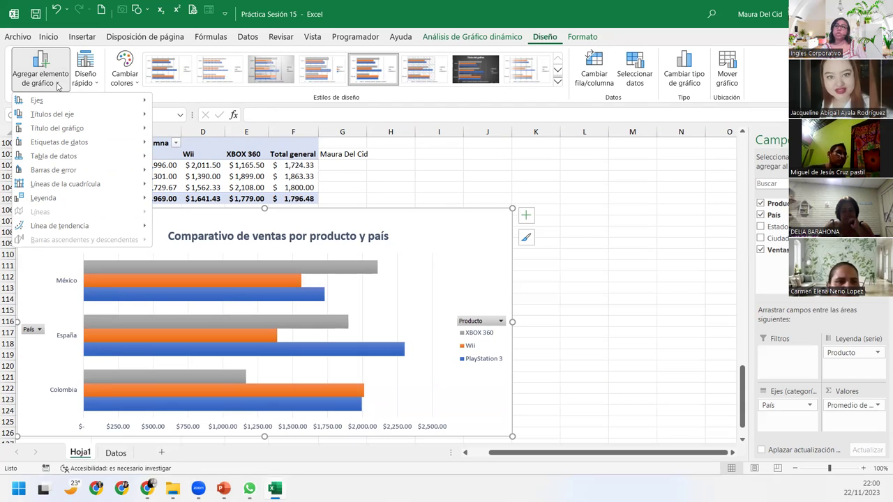
mouse_move(139, 131)
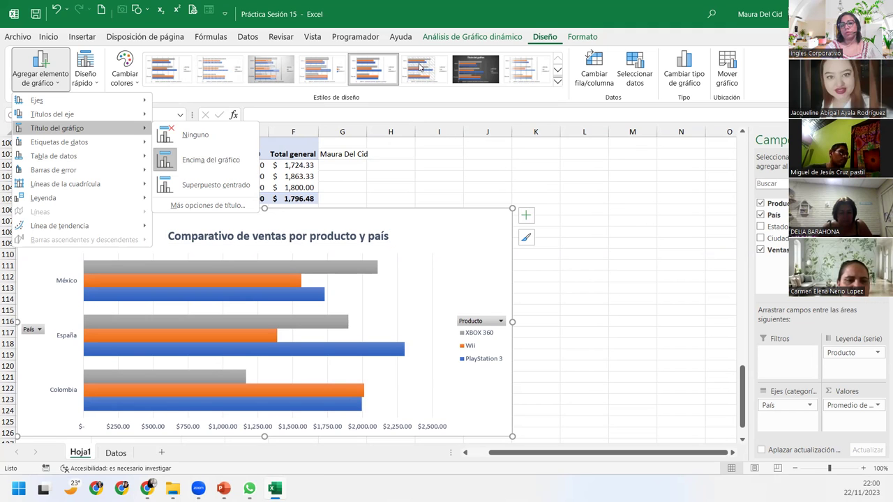
key("Escape")
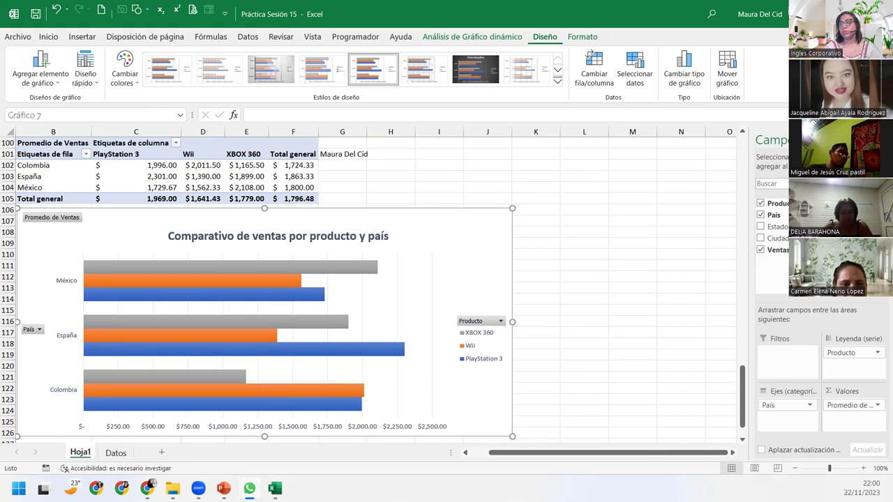
left_click(352, 154)
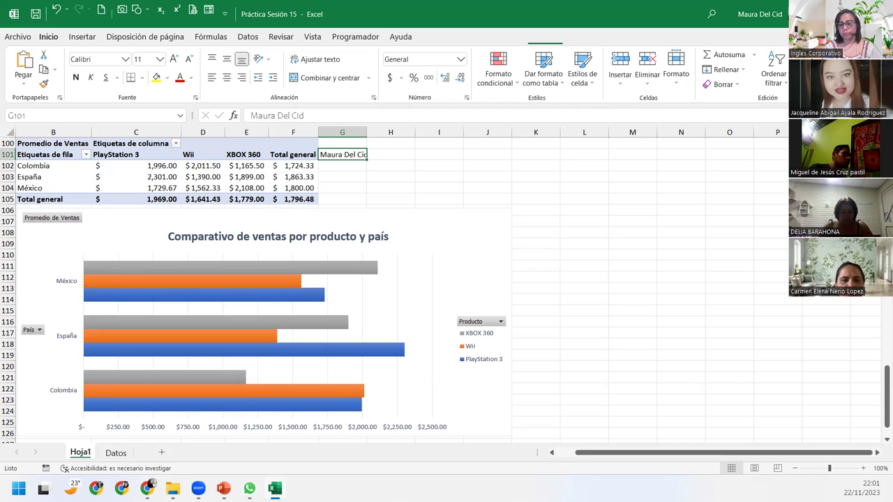
Switch back to the PowerPoint slideshow and advance to the next slide.
key("alt+Tab")
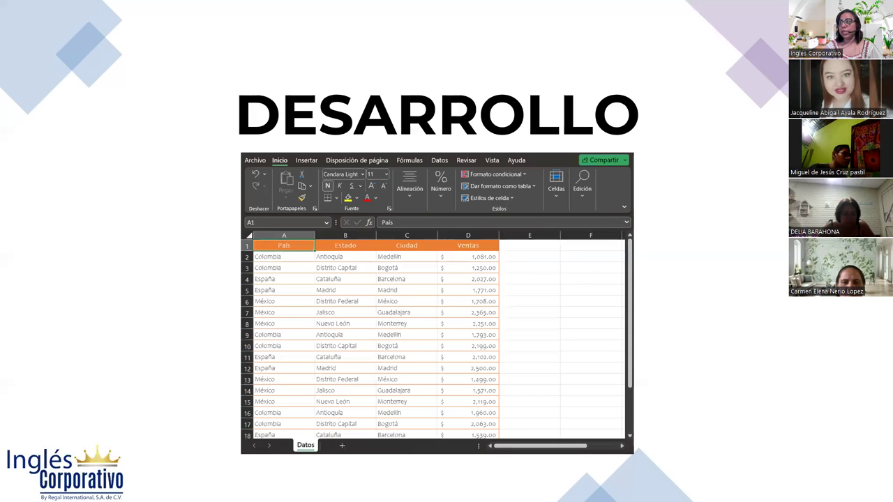
key("Right")
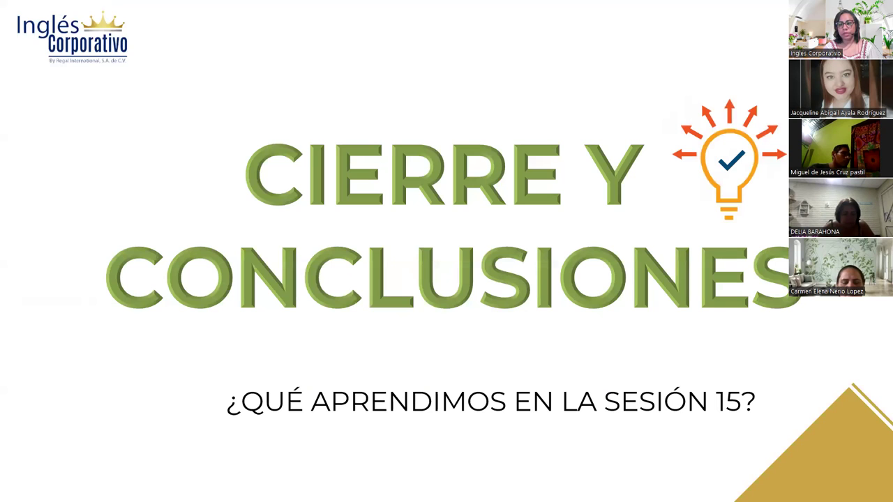